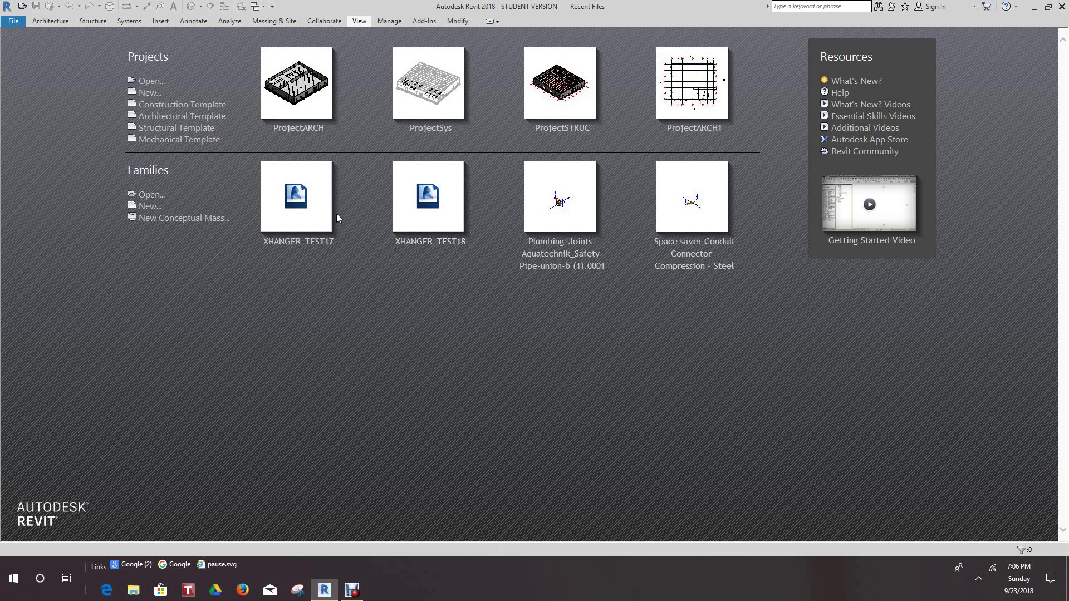
# - Open the ProjectARCH project and display its Level 1 floor plan
pyautogui.click(300, 134)
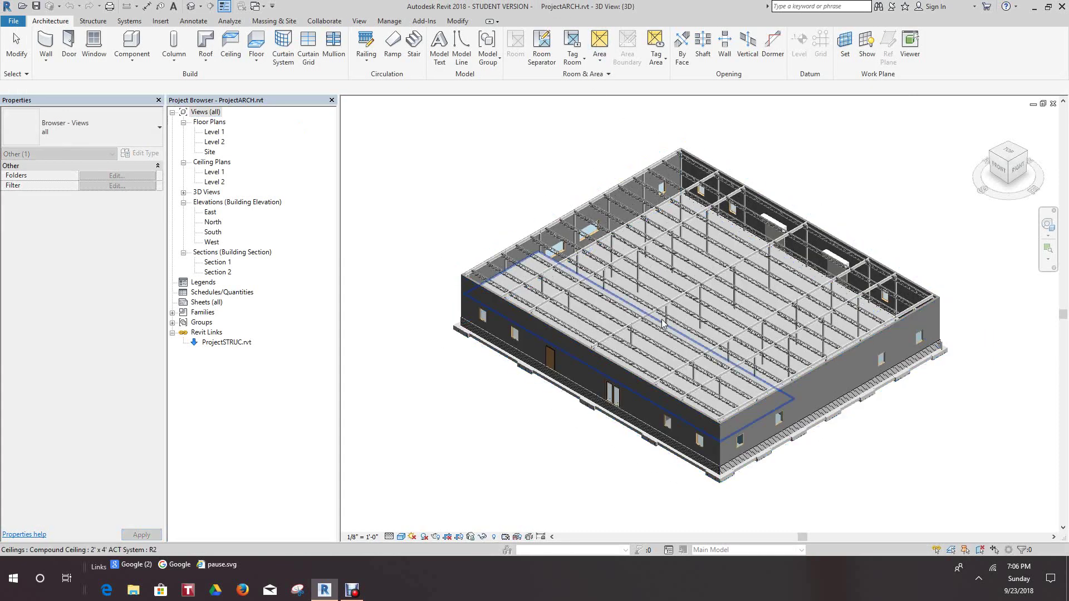
pyautogui.moveTo(635, 301); pyautogui.dragTo(649, 303, button='middle')
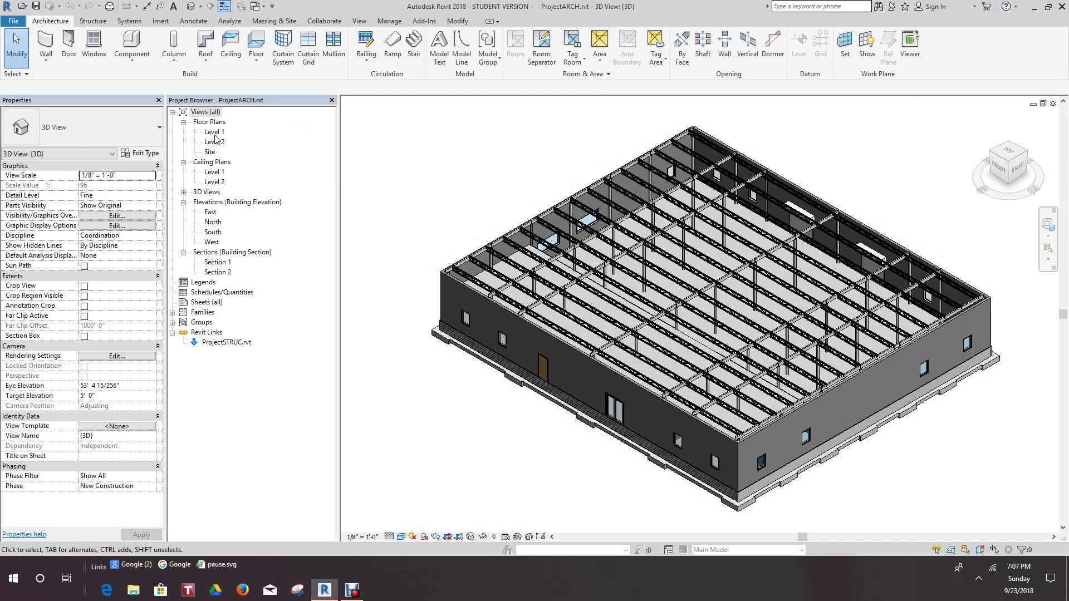
pyautogui.doubleClick(215, 132)
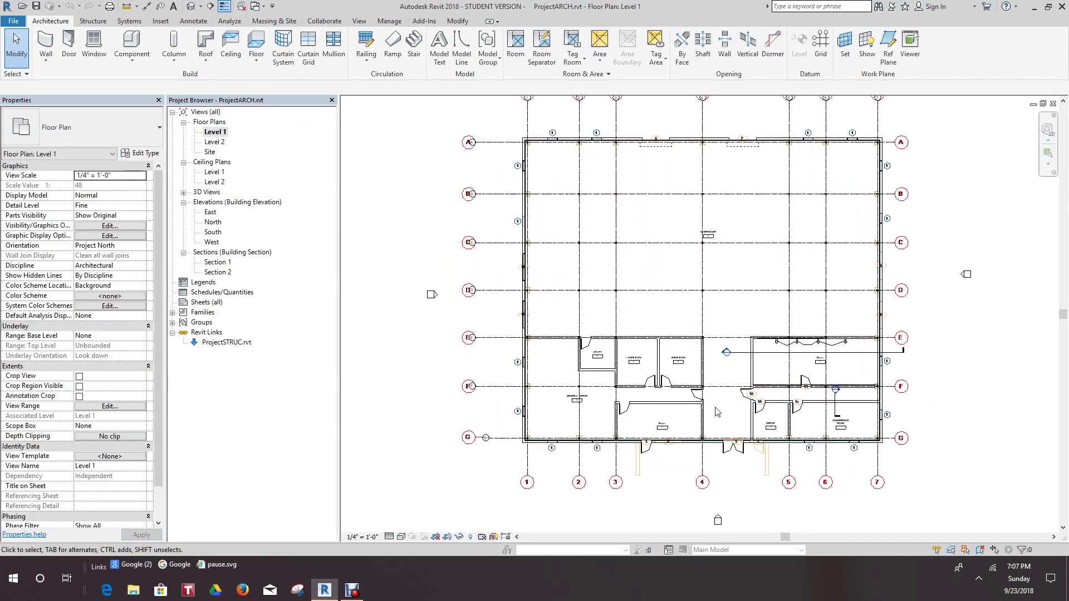
# - Set the Level 1 floor plan's detail level to Medium
pyautogui.scroll(6, 717, 412)
pyautogui.moveTo(768, 340); pyautogui.dragTo(771, 308, button='middle')
pyautogui.scroll(-2, 764, 304)
pyautogui.scroll(1, 535, 260)
pyautogui.moveTo(540, 261); pyautogui.dragTo(716, 206, button='middle')
pyautogui.scroll(-1, 716, 206)
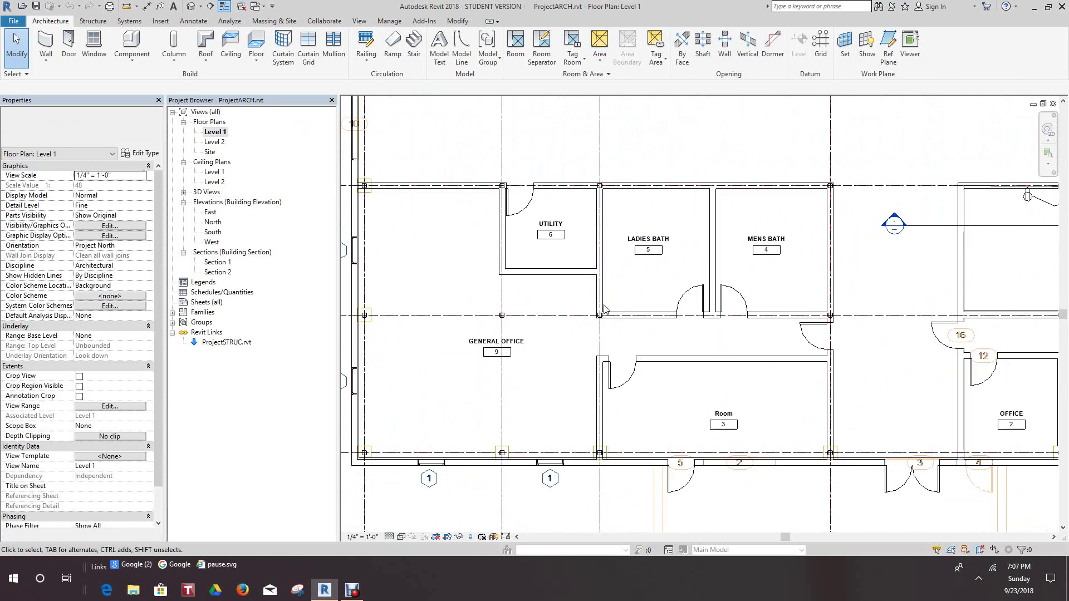
pyautogui.scroll(3, 641, 361)
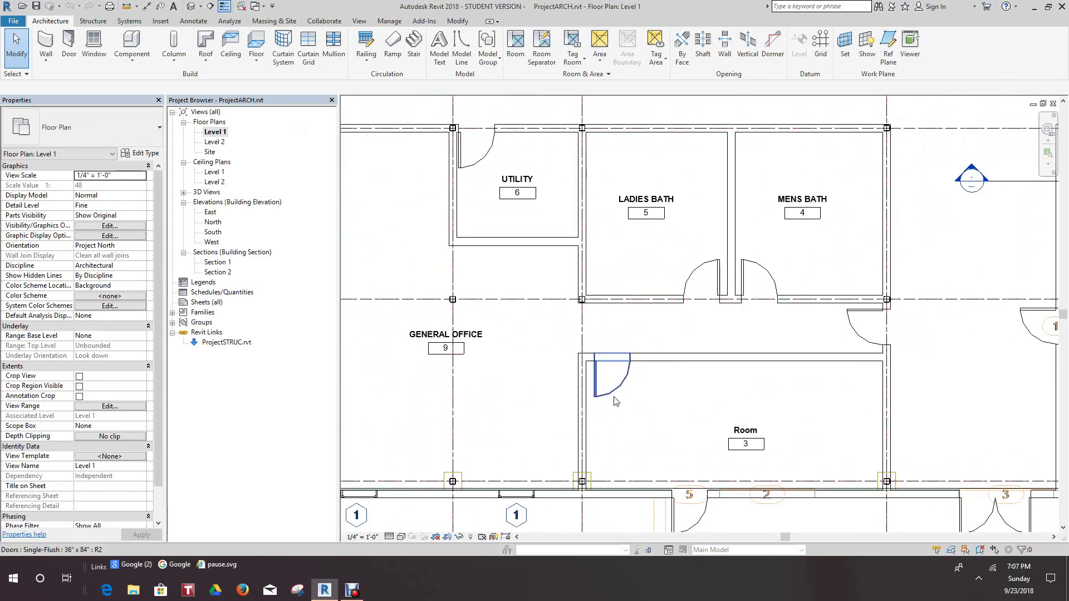
pyautogui.scroll(-2, 615, 400)
pyautogui.scroll(-4, 622, 407)
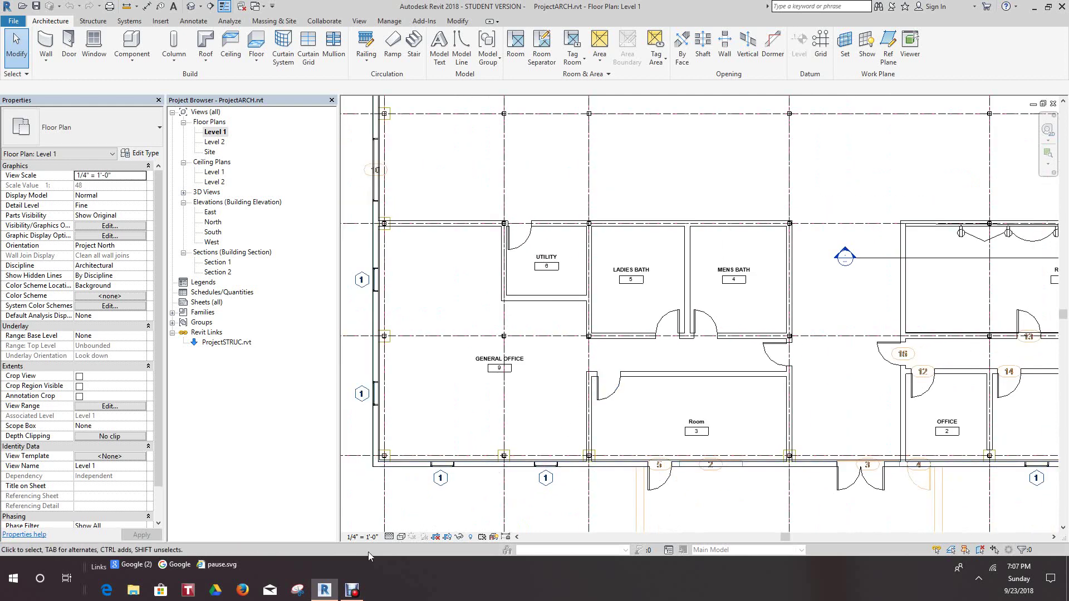
pyautogui.click(390, 537)
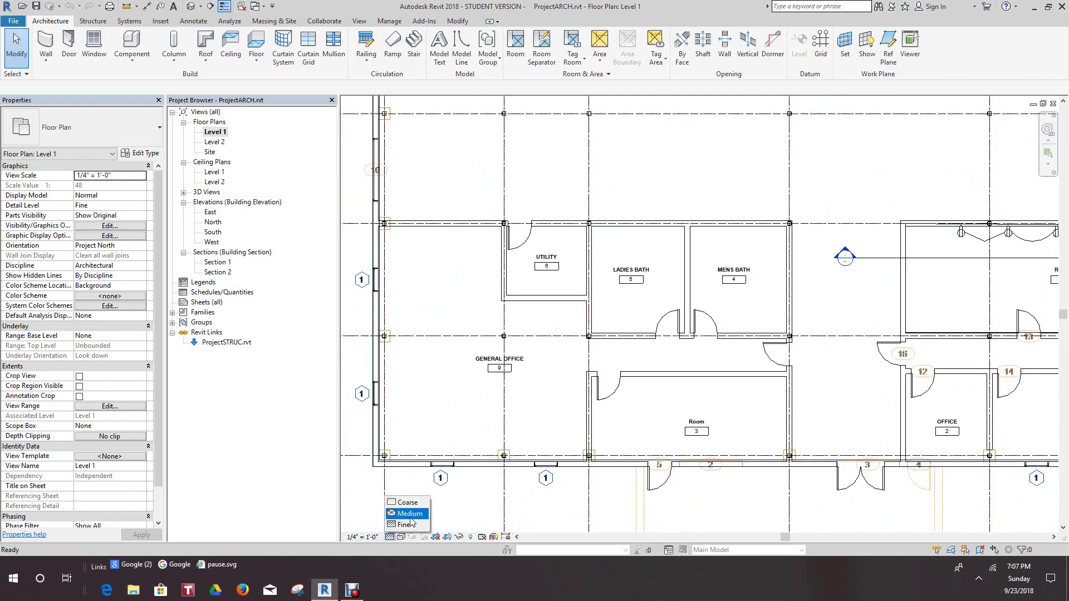
pyautogui.click(410, 517)
# - Look over the whole Level 1 floor plan, including the office rooms and the warehouse area
pyautogui.scroll(-1, 731, 362)
pyautogui.moveTo(704, 375); pyautogui.dragTo(588, 392, button='middle')
pyautogui.scroll(-1, 588, 392)
pyautogui.scroll(-1, 776, 375)
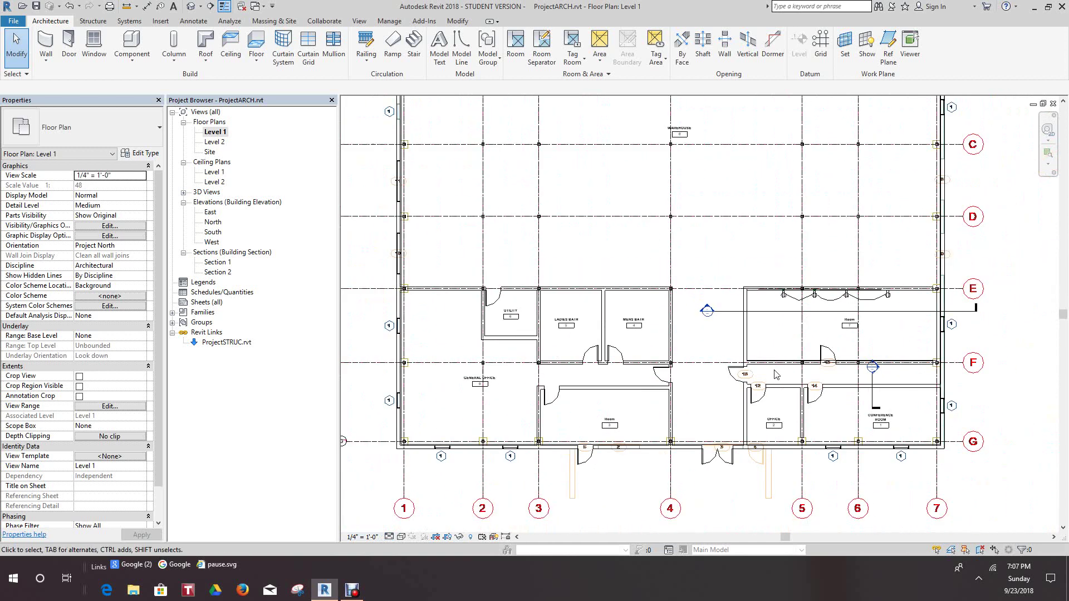
pyautogui.scroll(-1, 499, 367)
pyautogui.scroll(-1, 499, 368)
pyautogui.moveTo(485, 384); pyautogui.dragTo(512, 434, button='middle')
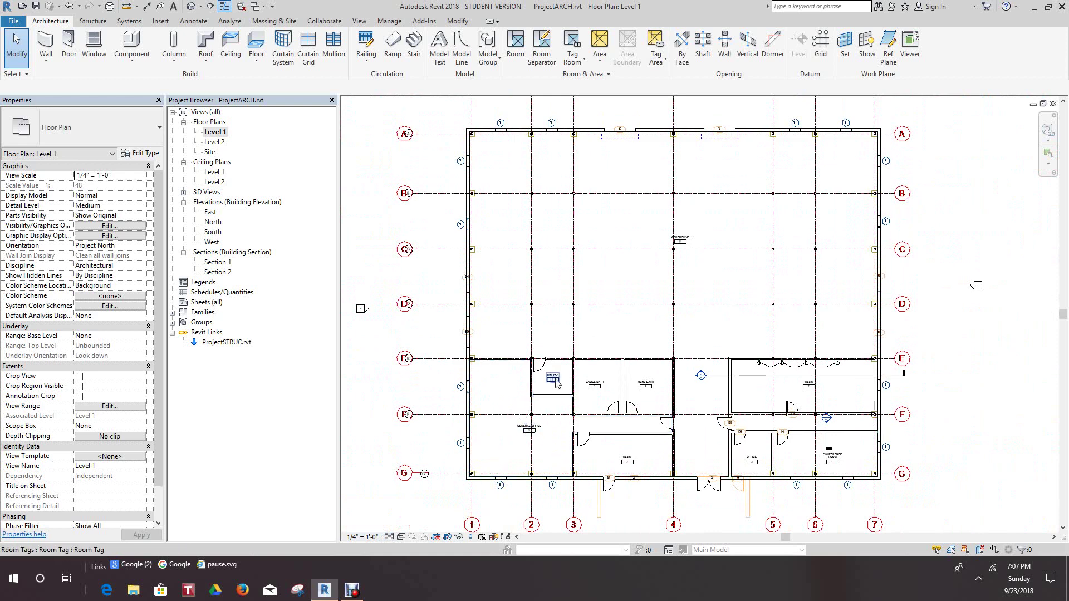
pyautogui.scroll(-1, 555, 380)
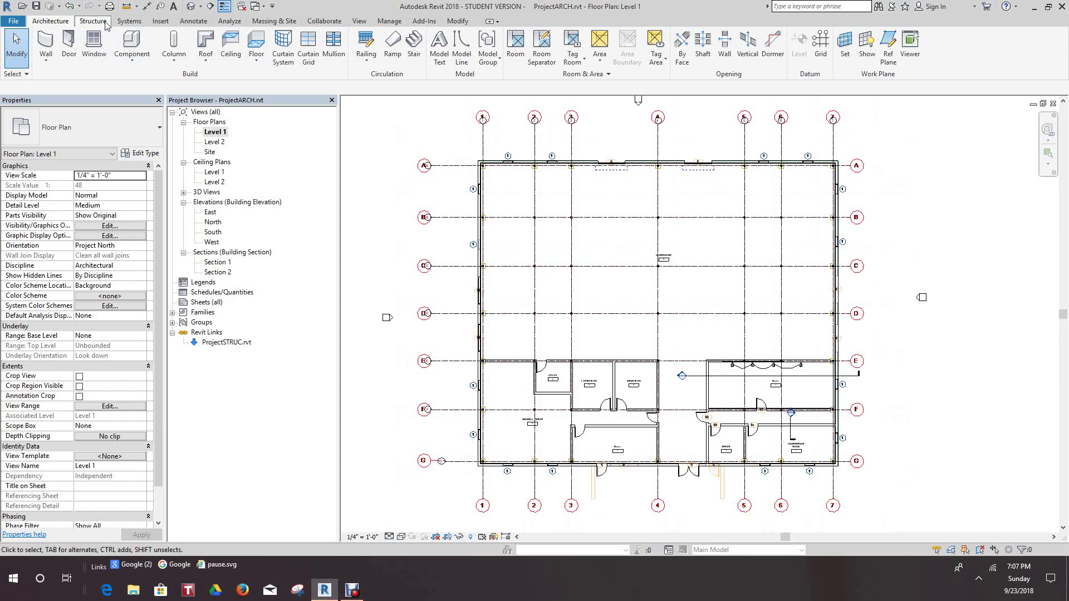
# - Link the Revit model ProjectSys.rvt into the project with Auto - Origin to Origin positioning
pyautogui.click(160, 24)
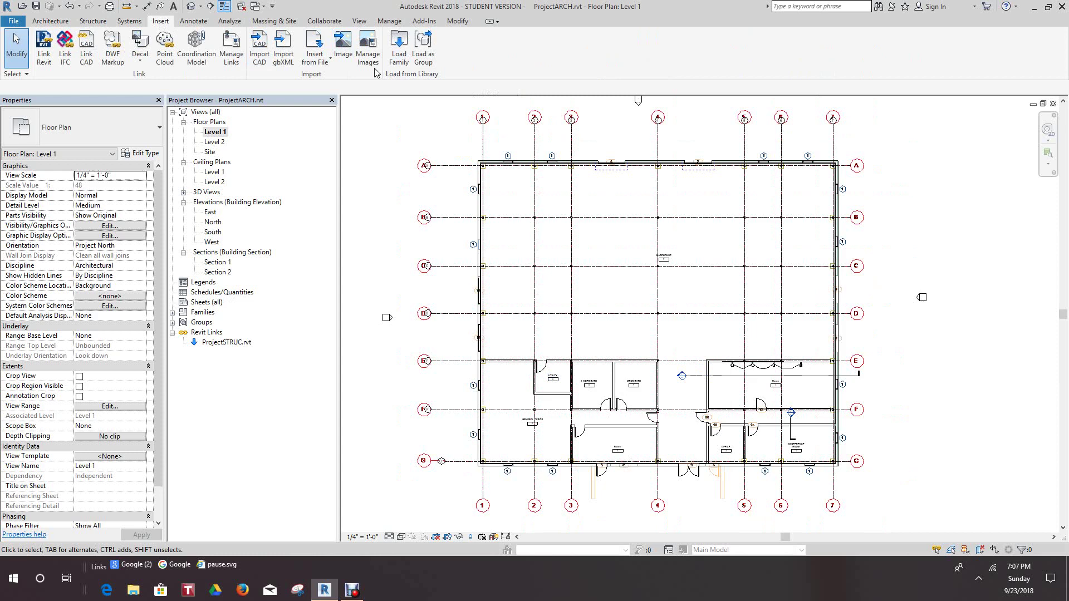
pyautogui.click(44, 46)
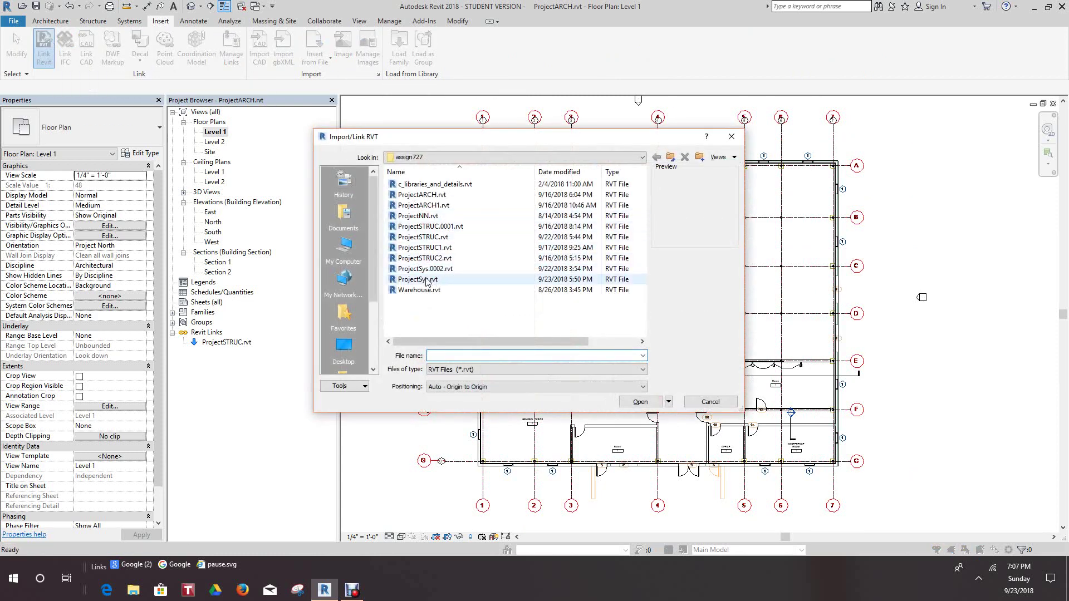
pyautogui.click(429, 279)
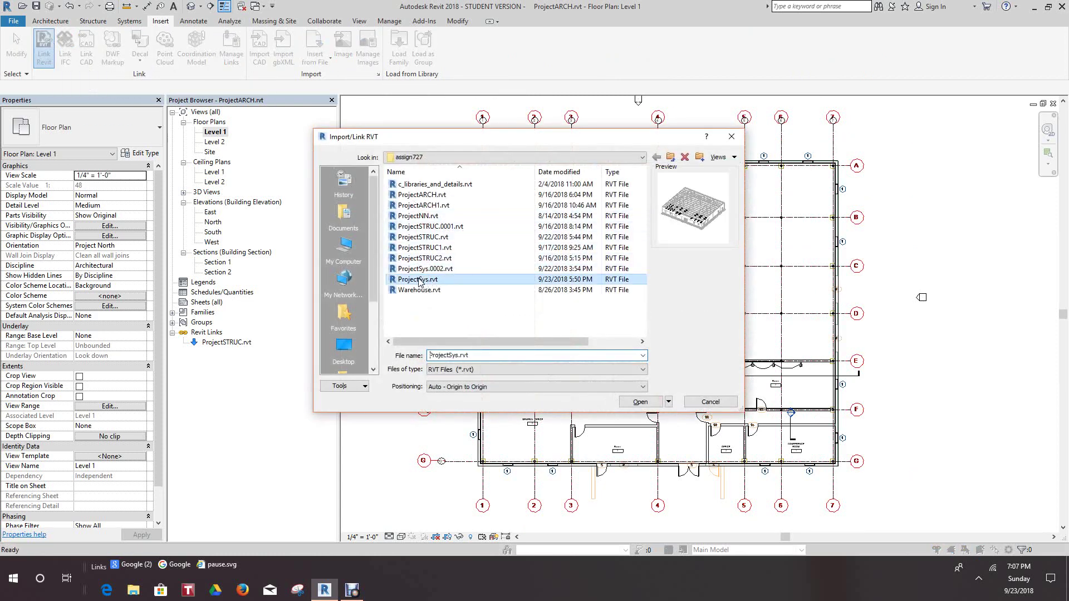
pyautogui.click(640, 402)
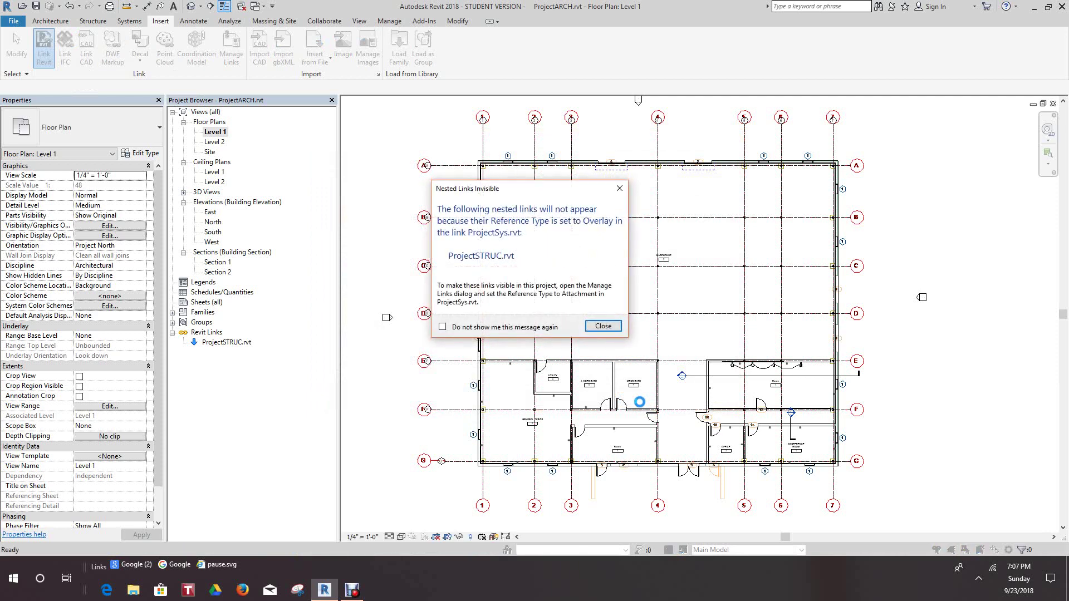
pyautogui.click(604, 327)
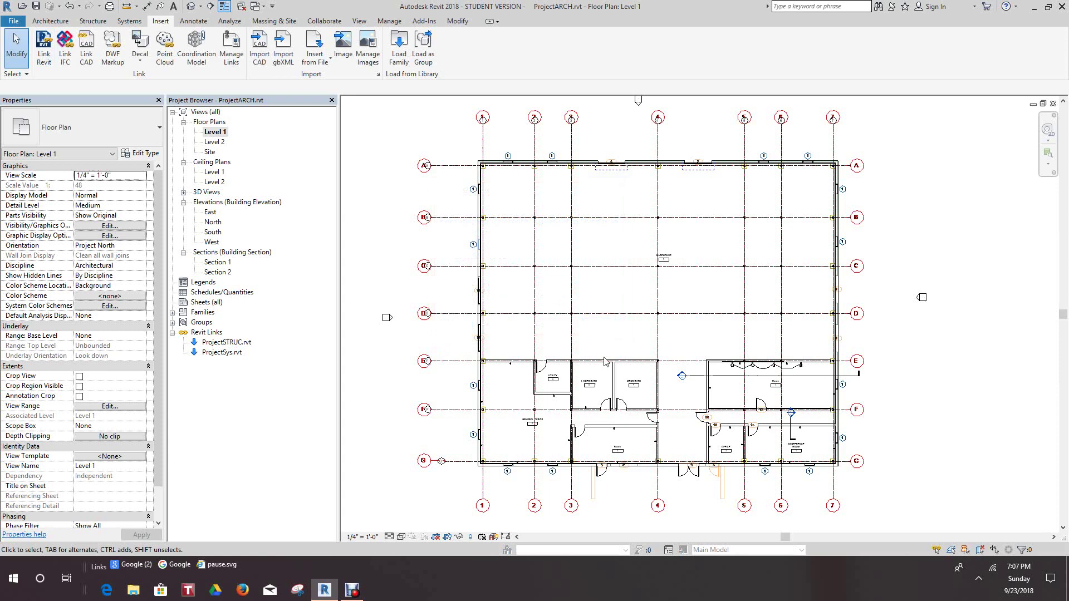
# - Examine the device symbols of the linked ProjectSys model on the Level 1 floor plan near the Ladies Bath
pyautogui.scroll(6, 585, 409)
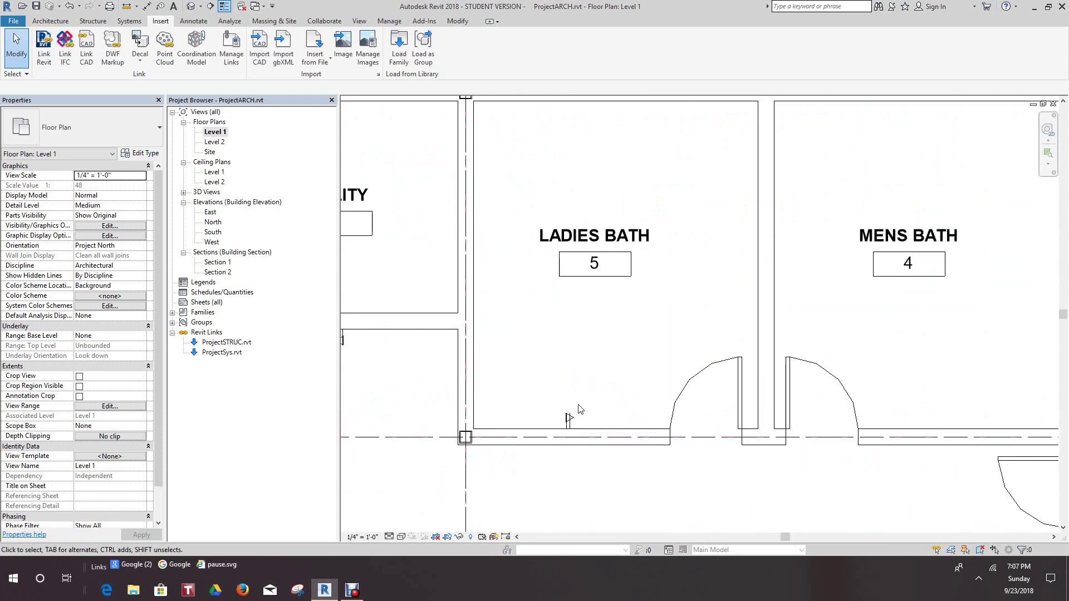
pyautogui.scroll(5, 579, 409)
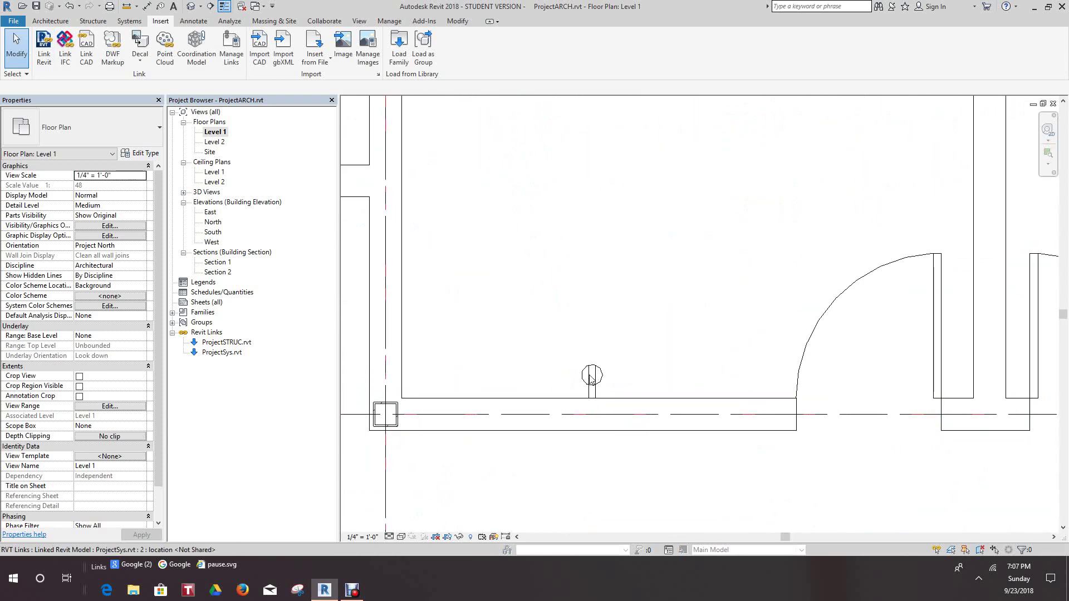
pyautogui.scroll(-8, 591, 379)
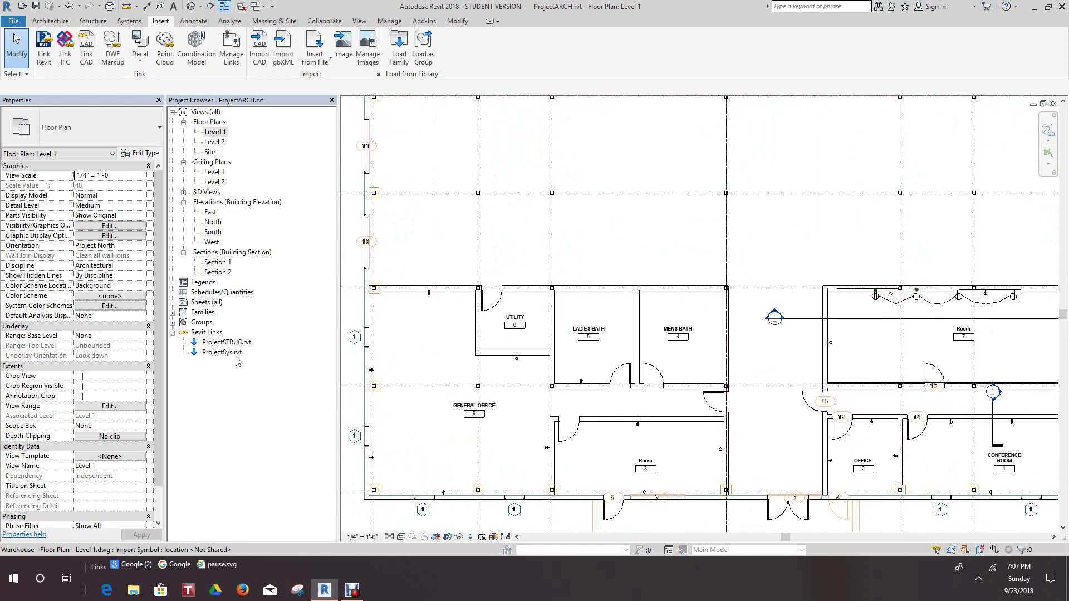
pyautogui.scroll(-4, 568, 431)
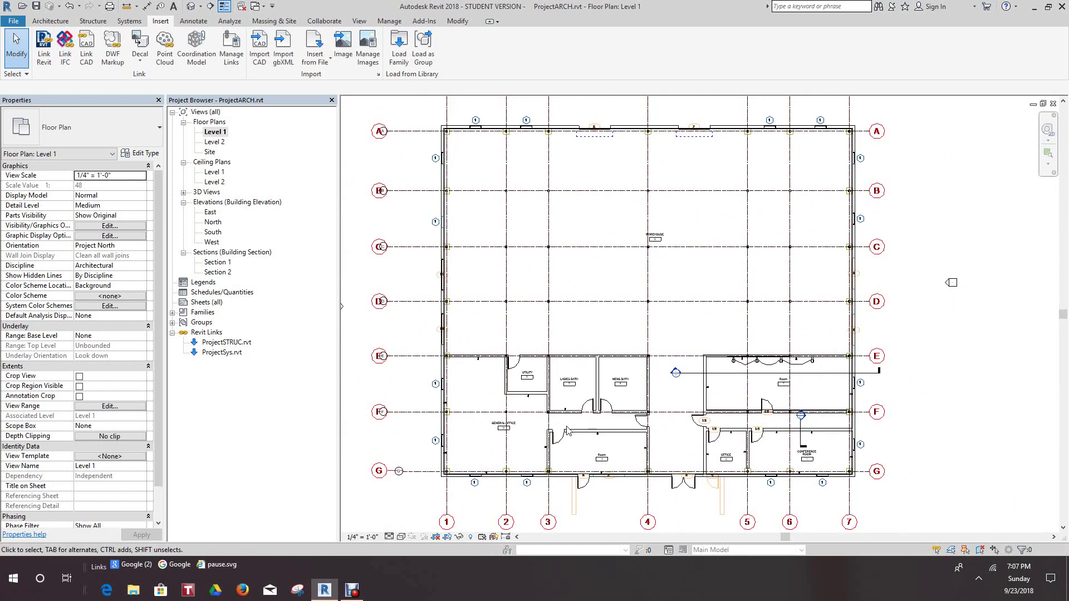
# - Open the Level 1 ceiling plan and examine the light fixtures in the office rooms
pyautogui.doubleClick(215, 172)
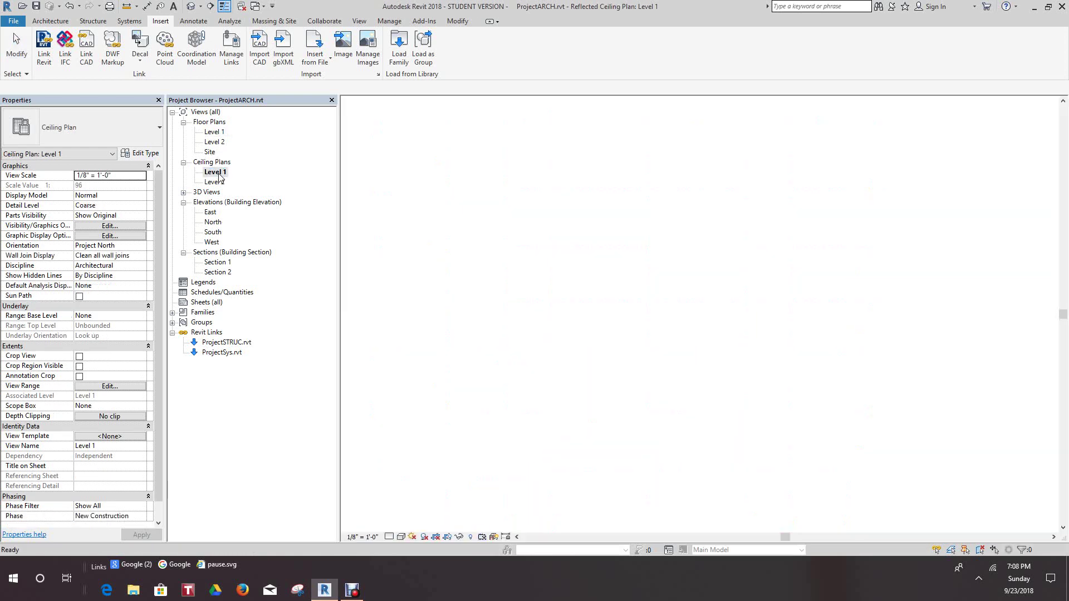
pyautogui.scroll(3, 741, 384)
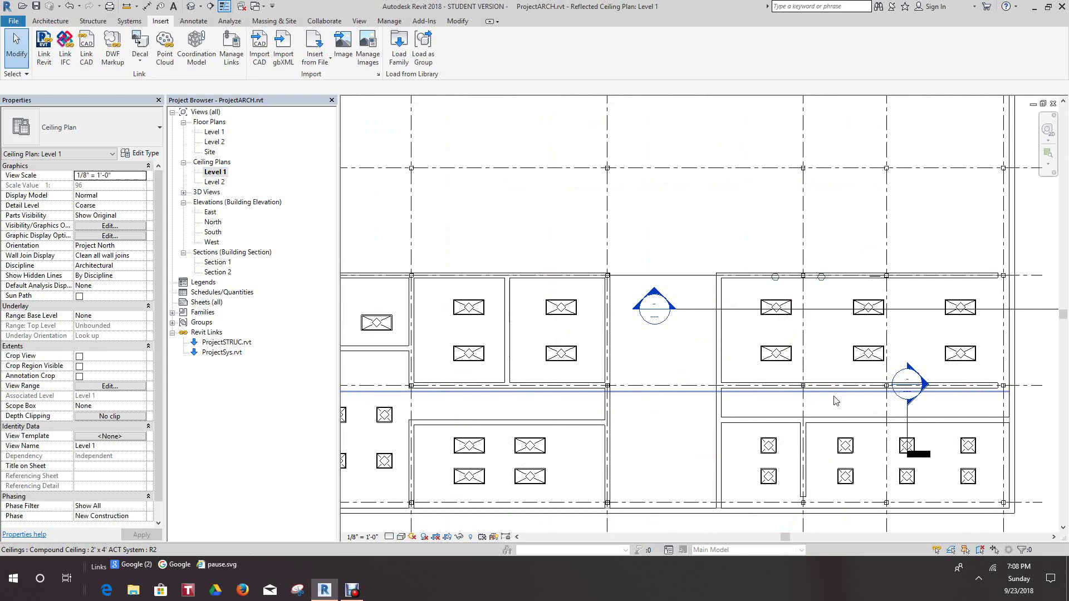
pyautogui.scroll(-2, 782, 390)
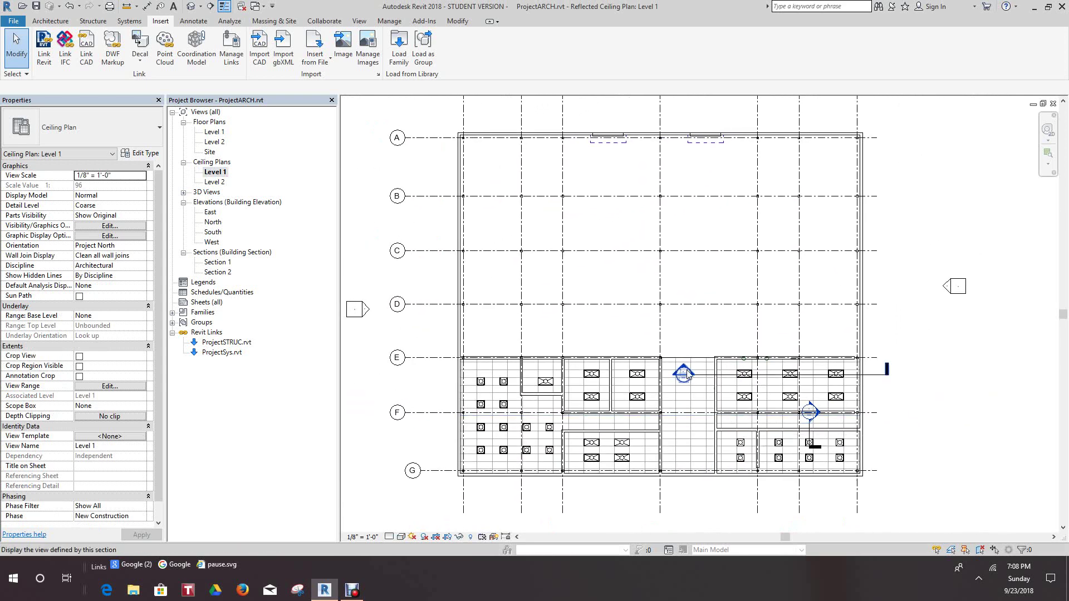
pyautogui.scroll(-2, 676, 373)
pyautogui.scroll(1, 688, 348)
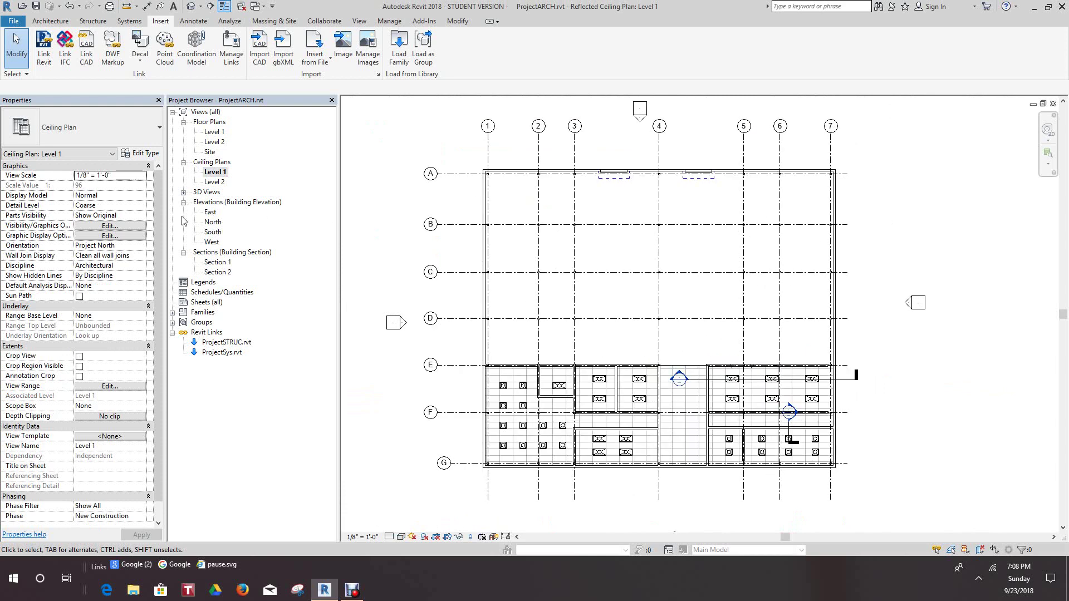
# - Return to the Level 1 floor plan and examine the linked devices around Room 7 and the Conference Room
pyautogui.doubleClick(214, 133)
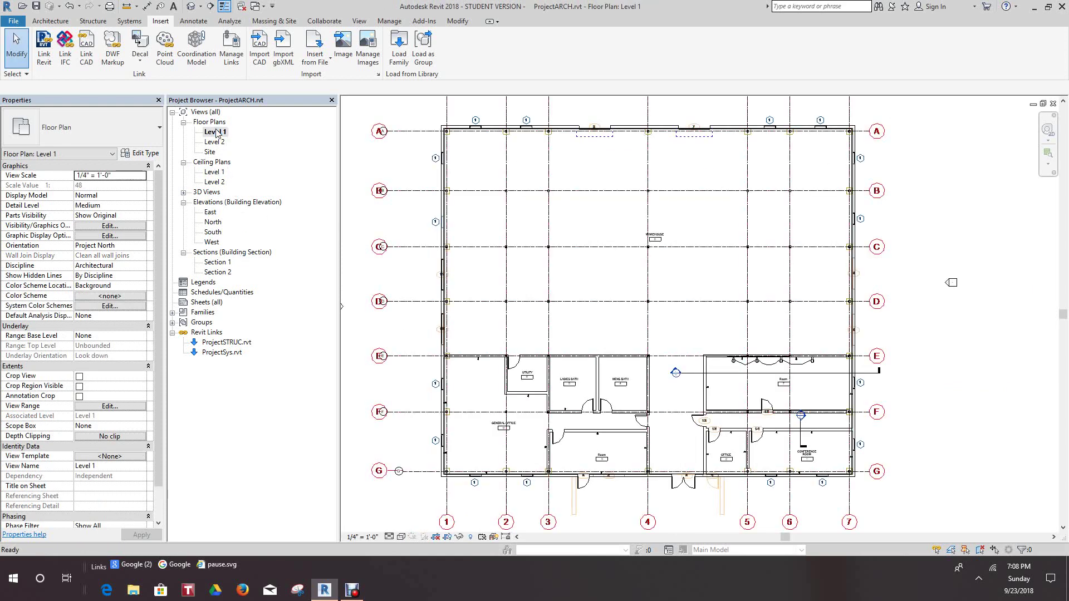
pyautogui.scroll(2, 765, 307)
pyautogui.scroll(-2, 696, 323)
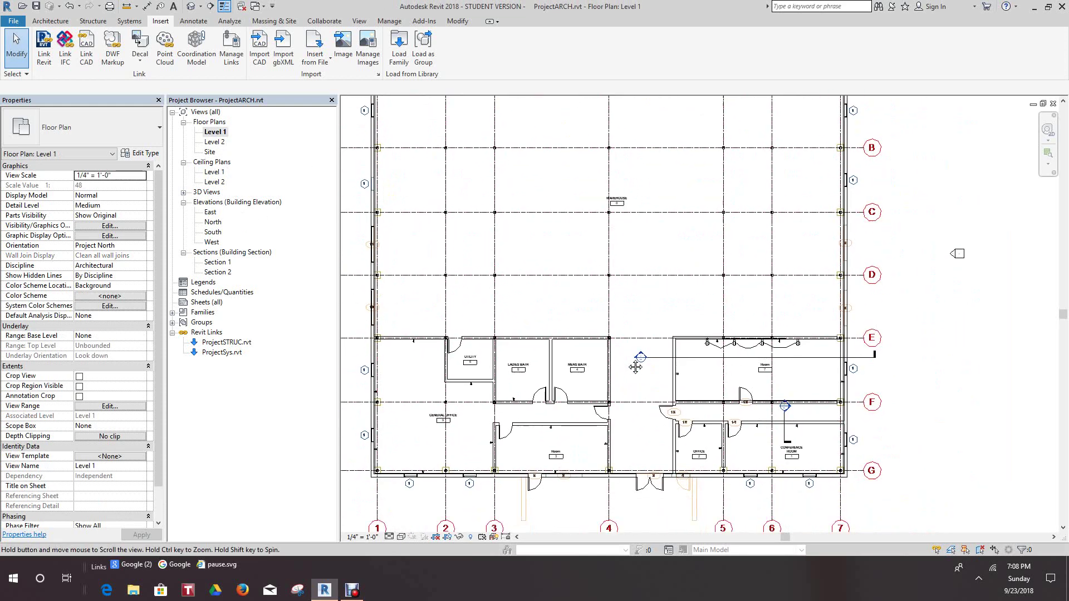
pyautogui.scroll(3, 627, 336)
pyautogui.scroll(2, 626, 333)
pyautogui.moveTo(629, 371); pyautogui.dragTo(622, 432, button='middle')
pyautogui.scroll(-3, 616, 253)
pyautogui.moveTo(607, 195); pyautogui.dragTo(588, 127, button='middle')
pyautogui.scroll(2, 708, 421)
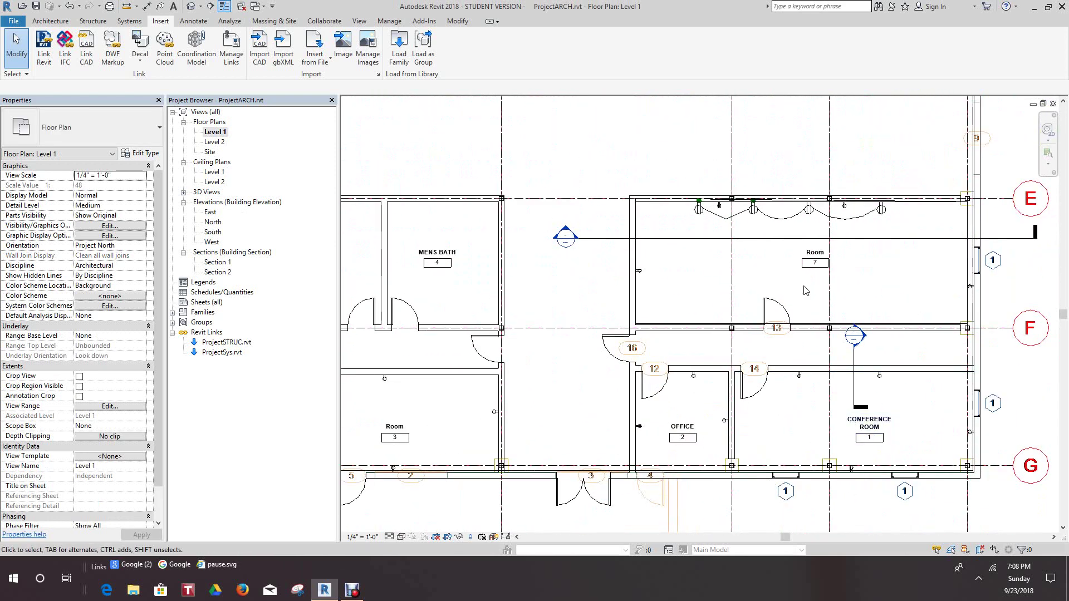
pyautogui.scroll(-2, 824, 263)
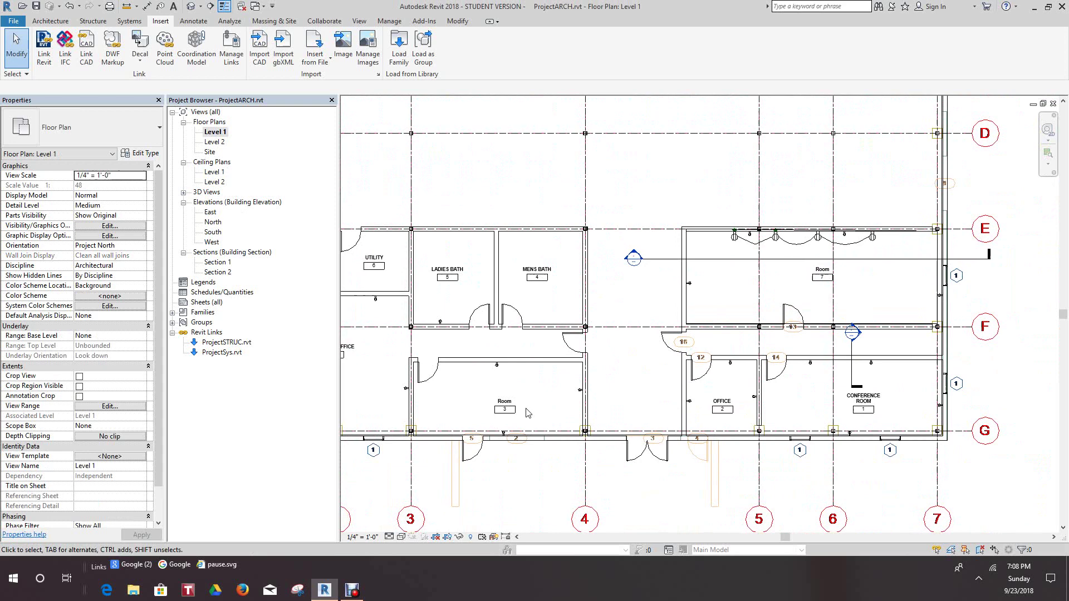
# - Check the room tags and wall devices in Room 3, the Office and the Conference Room, then the full plan
pyautogui.scroll(1, 532, 412)
pyautogui.moveTo(531, 412); pyautogui.dragTo(598, 402, button='middle')
pyautogui.scroll(-2, 614, 405)
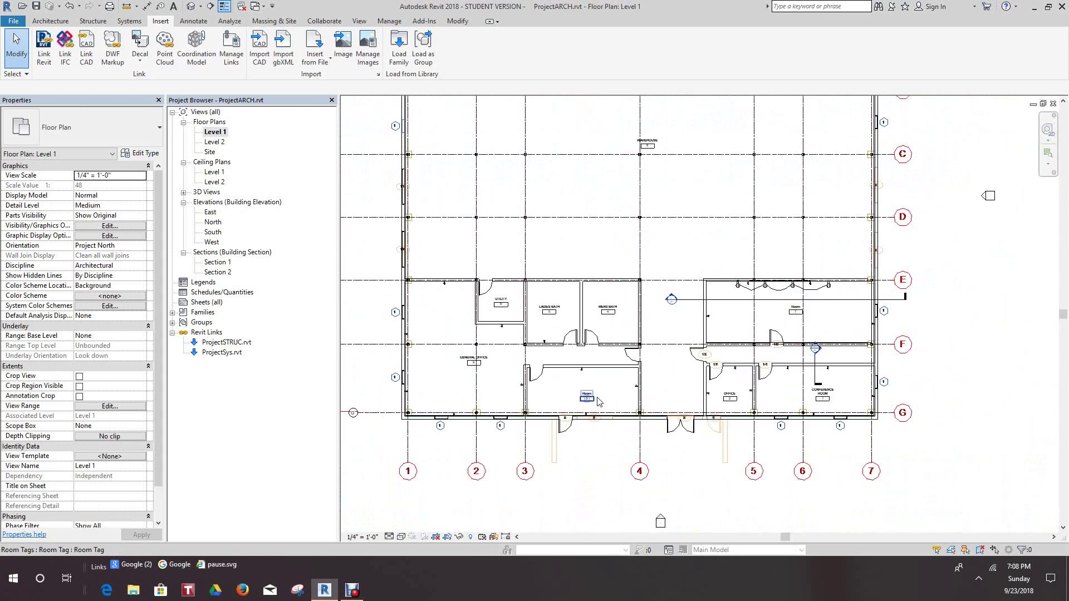
pyautogui.moveTo(598, 401)
pyautogui.mouseDown()
pyautogui.moveTo(596, 375)
pyautogui.moveTo(594, 387)
pyautogui.mouseUp()
pyautogui.click(590, 470)
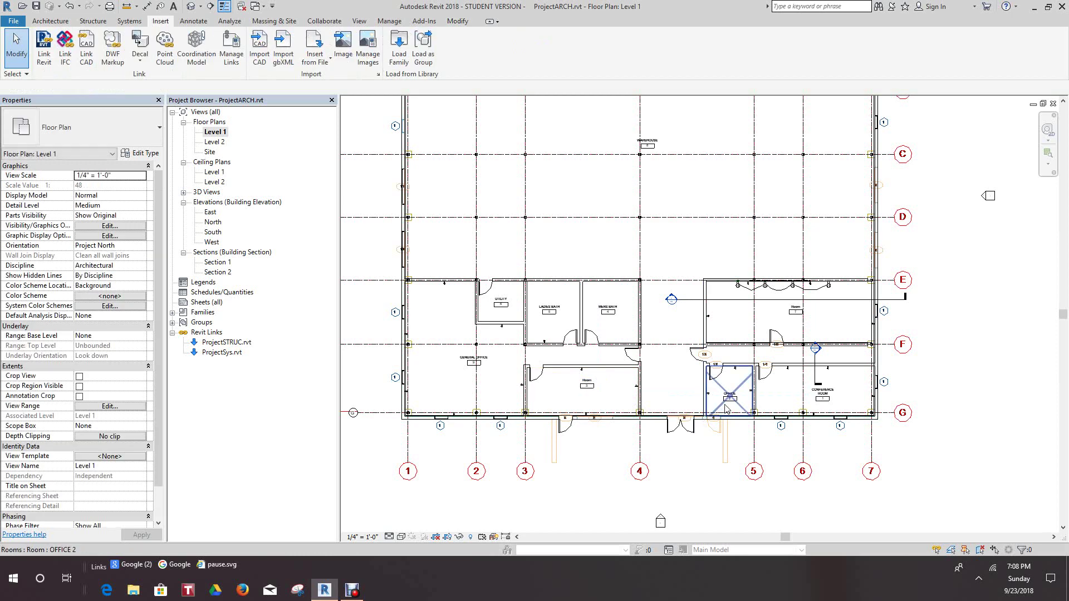
pyautogui.scroll(3, 722, 405)
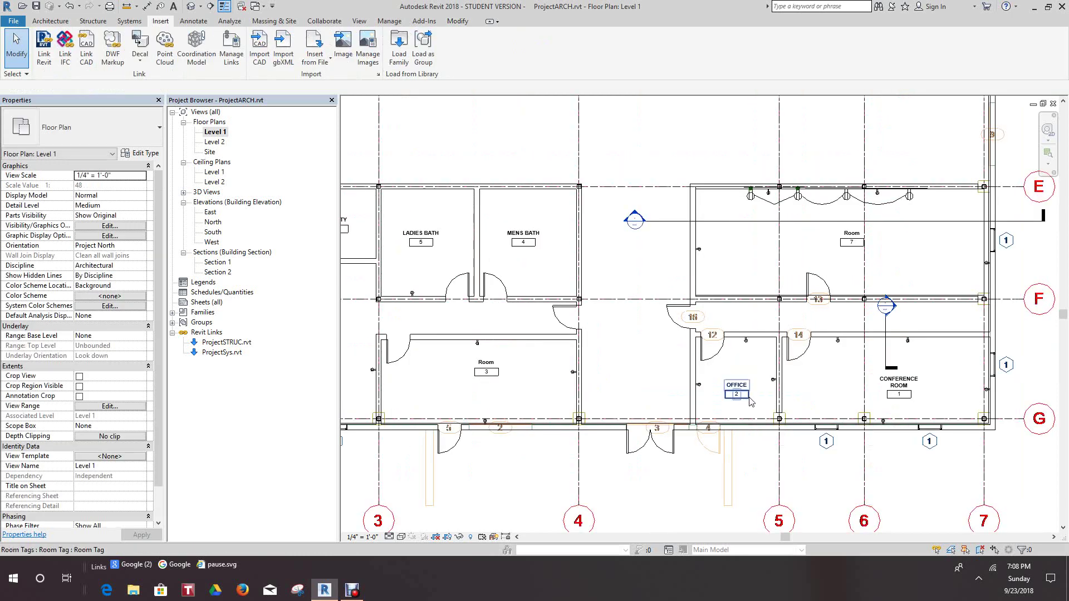
pyautogui.moveTo(751, 401); pyautogui.dragTo(746, 368)
pyautogui.click(808, 392)
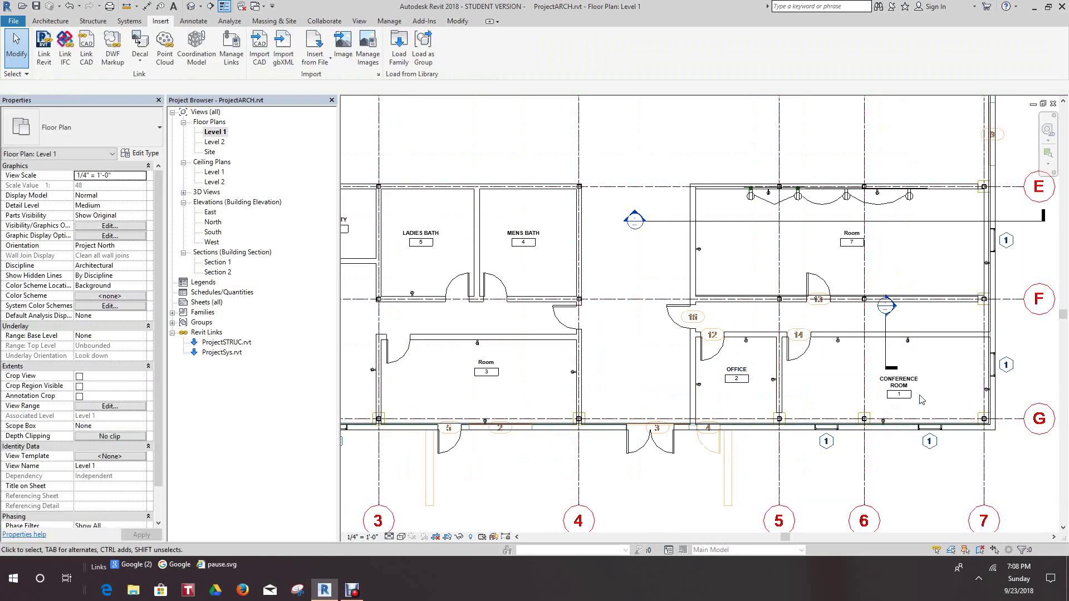
pyautogui.scroll(-4, 808, 392)
pyautogui.scroll(1, 690, 306)
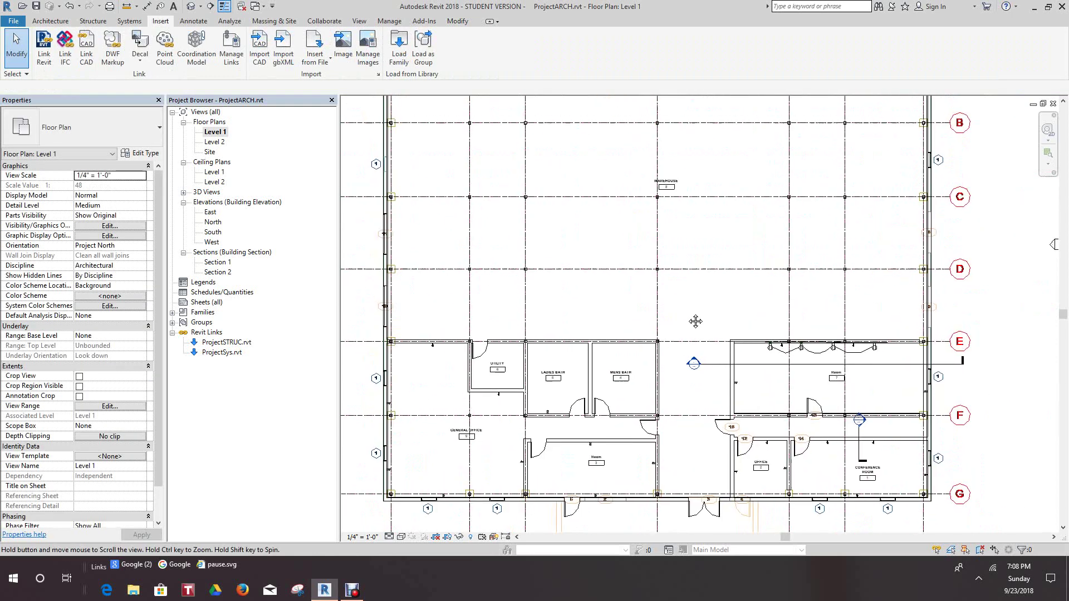
pyautogui.scroll(-2, 611, 264)
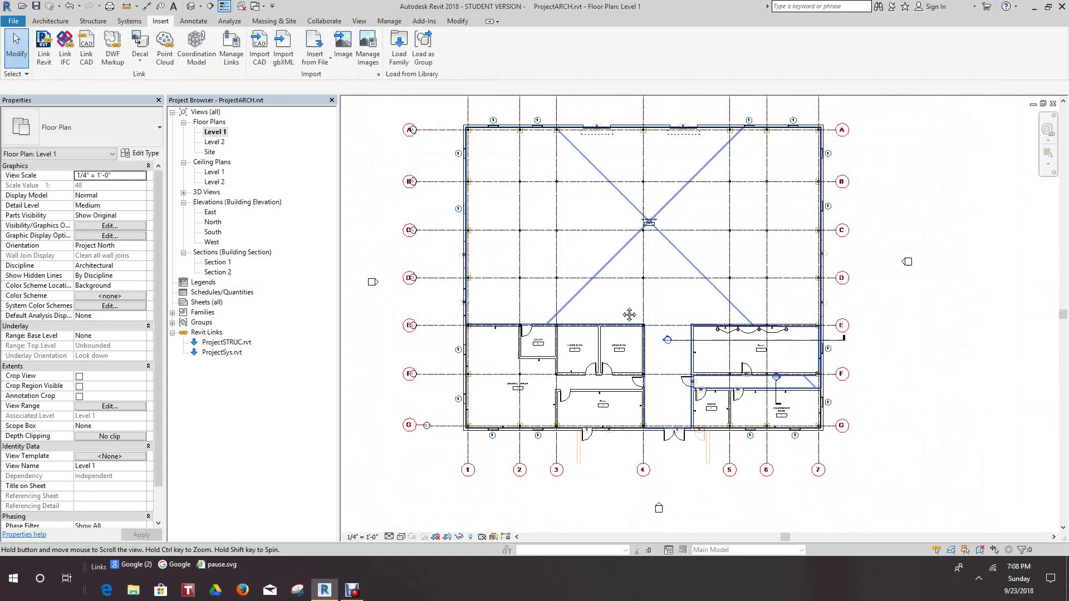
pyautogui.moveTo(629, 315); pyautogui.dragTo(638, 359, button='middle')
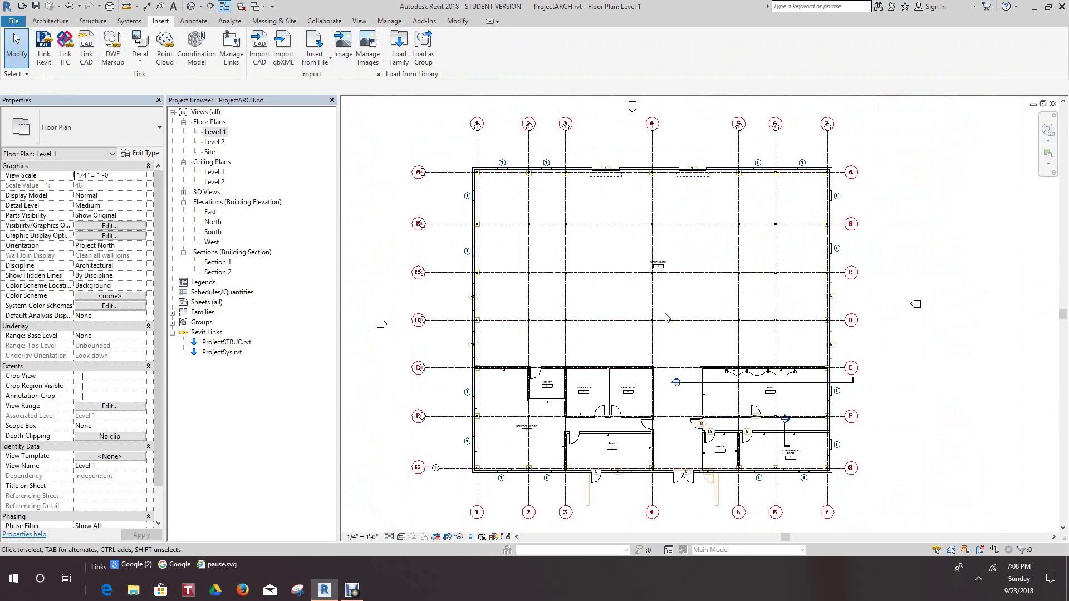
# - Draw a room separation line along grid E across the opening between the Mens Bath and Room 7 walls
pyautogui.click(193, 22)
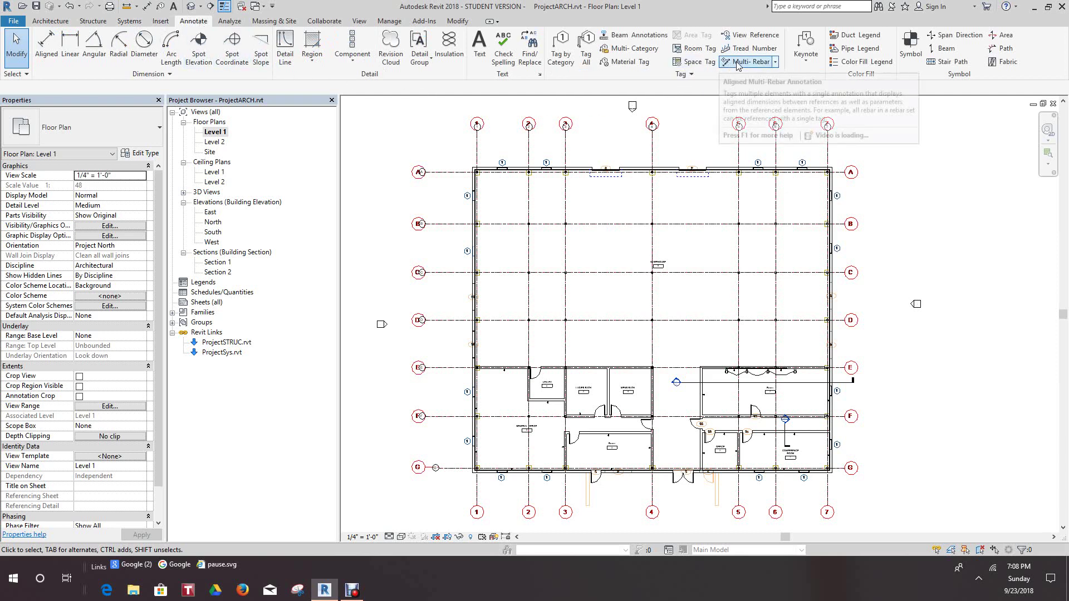
pyautogui.click(67, 22)
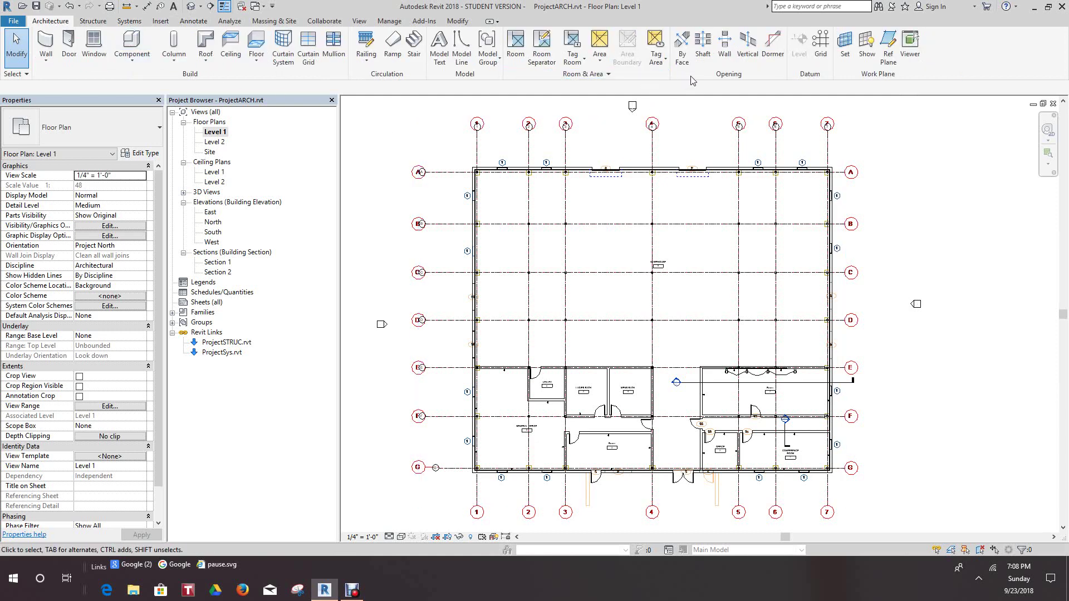
pyautogui.click(543, 48)
pyautogui.scroll(8, 679, 352)
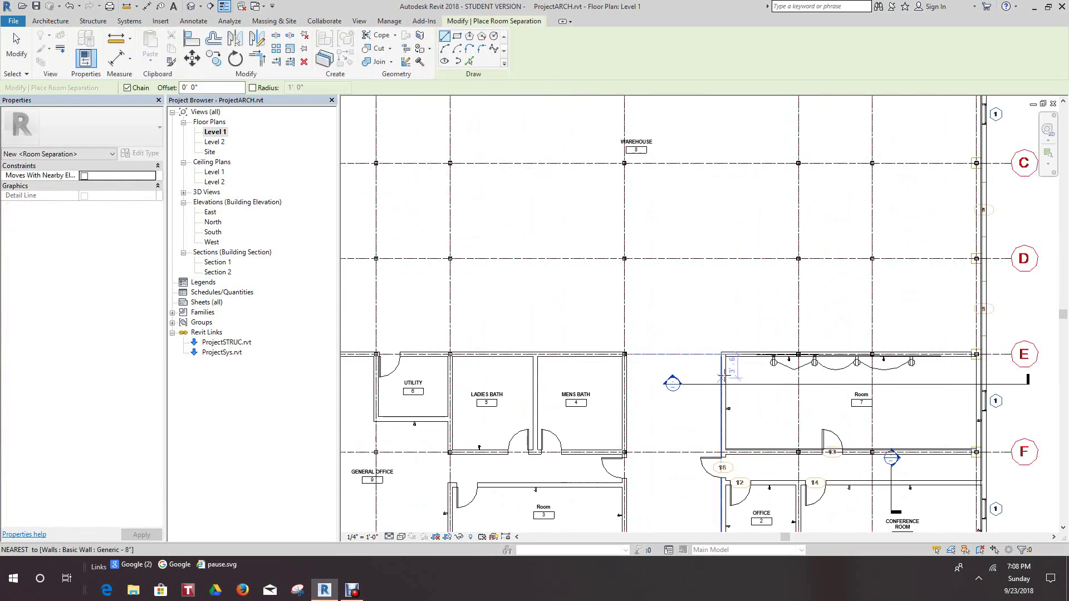
pyautogui.scroll(-4, 720, 341)
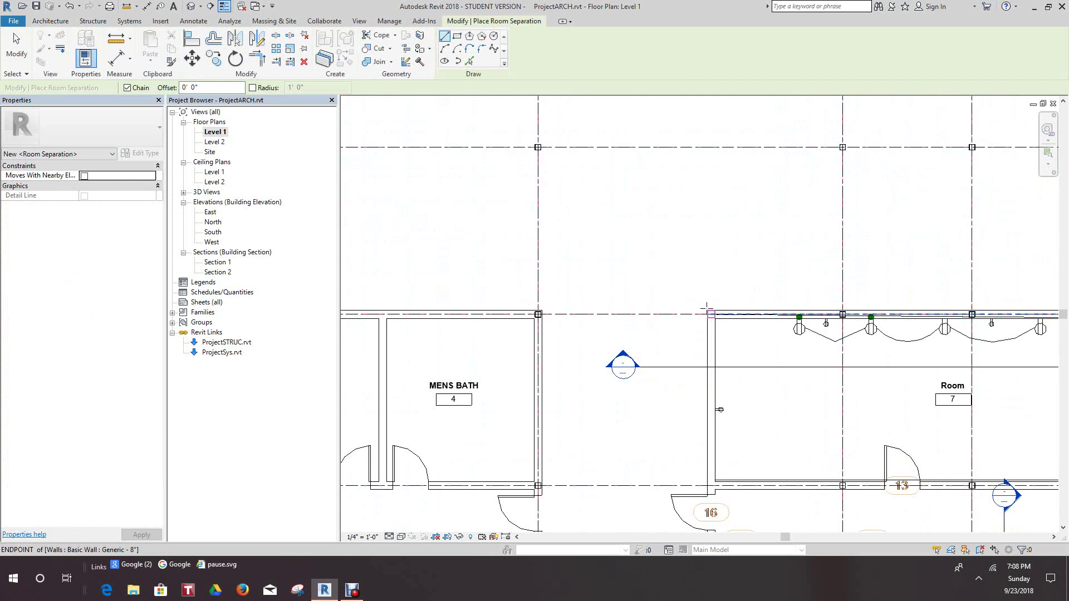
pyautogui.click(708, 313)
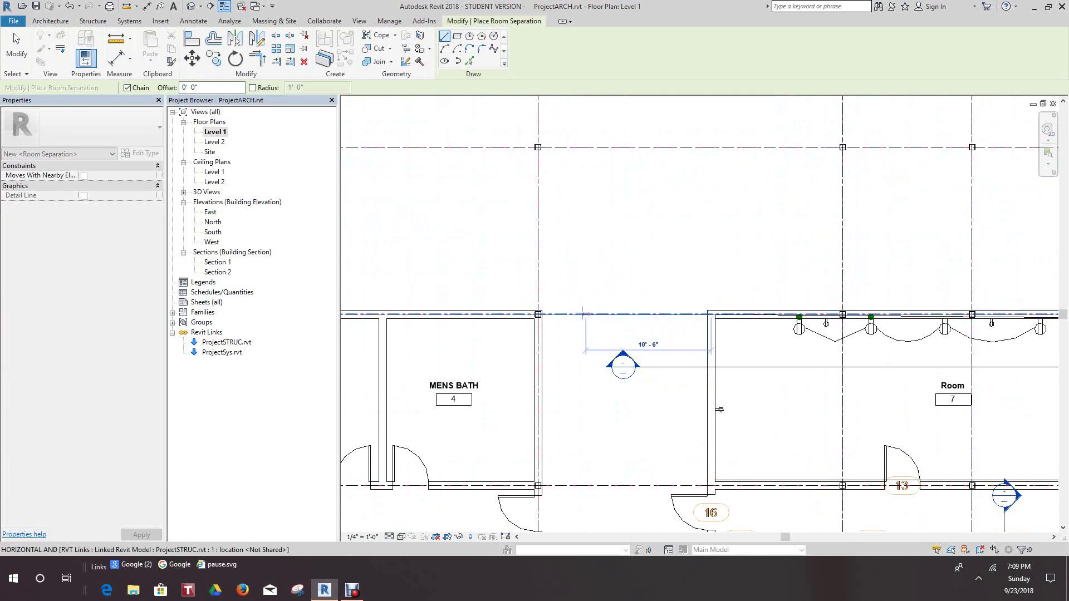
pyautogui.scroll(5, 545, 314)
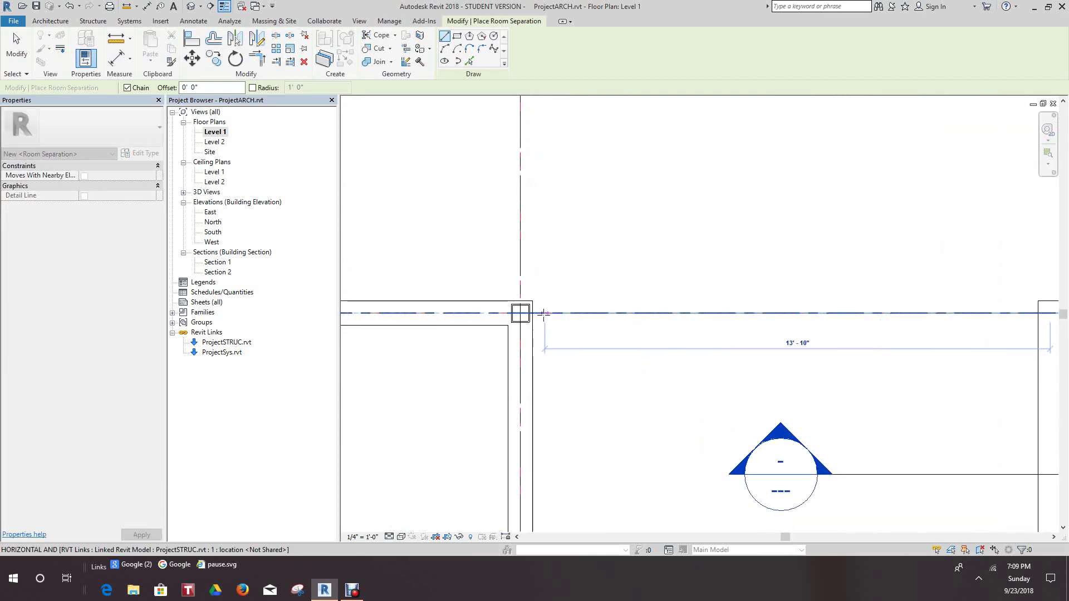
pyautogui.rightClick(531, 313)
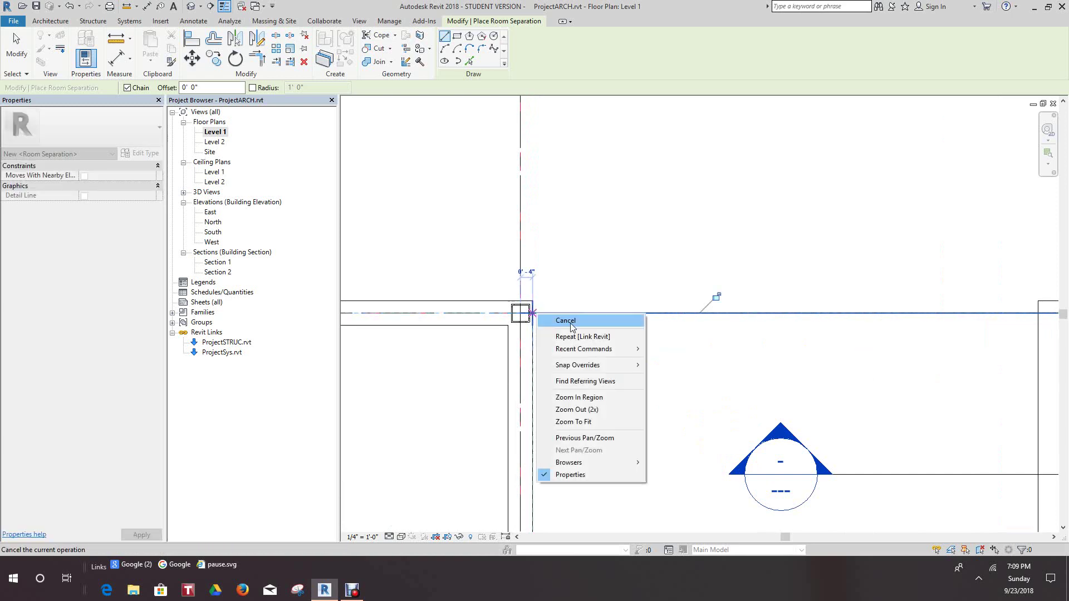
pyautogui.click(559, 320)
pyautogui.scroll(-3, 567, 320)
pyautogui.scroll(-5, 588, 322)
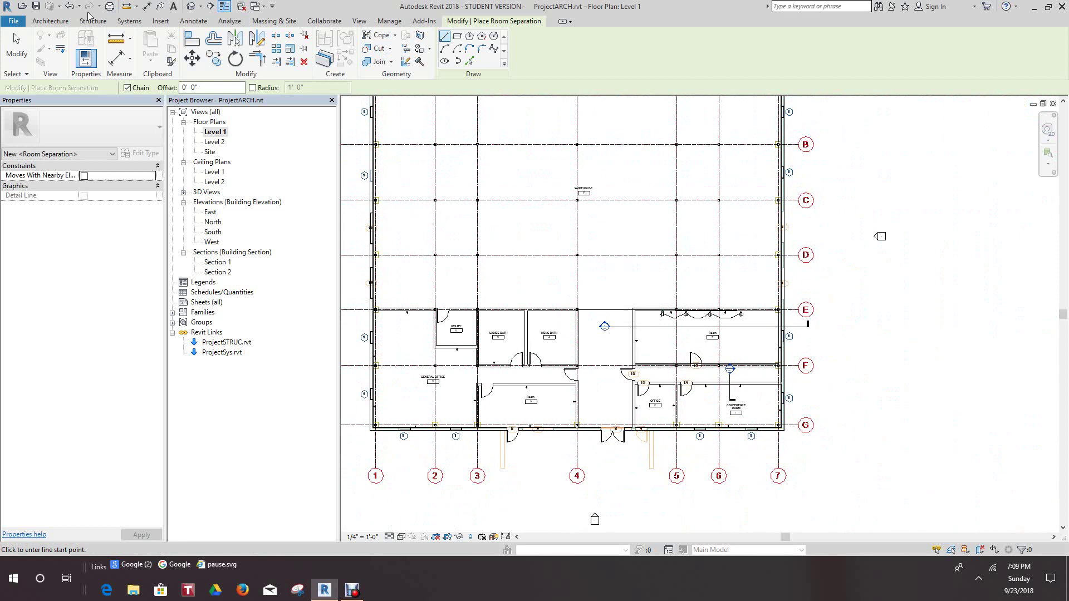
# - Place a tagged room in the enclosed space between the Mens Bath and Room 7
pyautogui.click(51, 21)
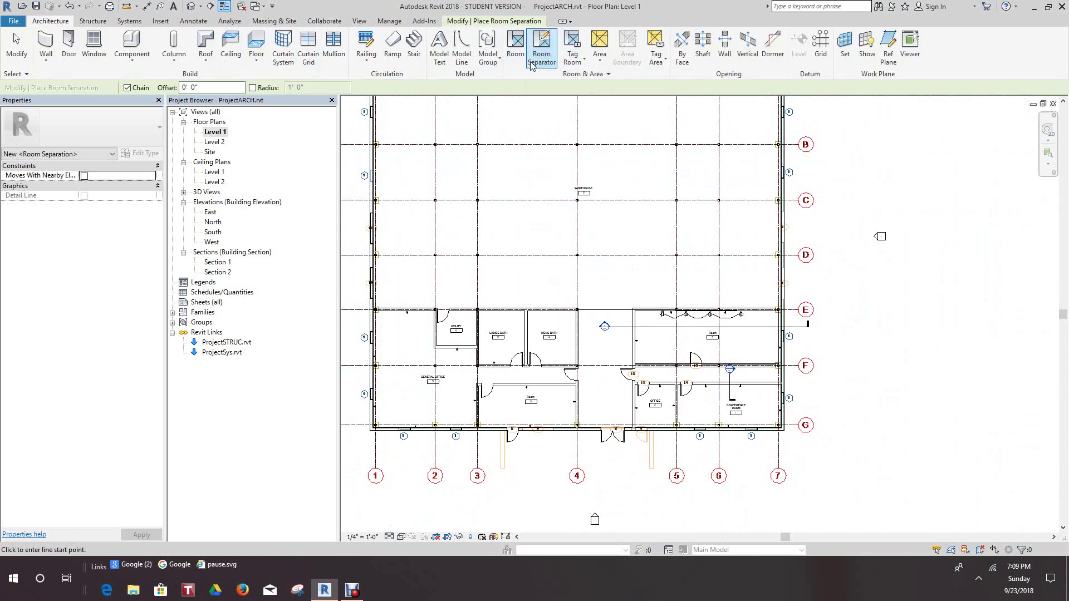
pyautogui.click(516, 48)
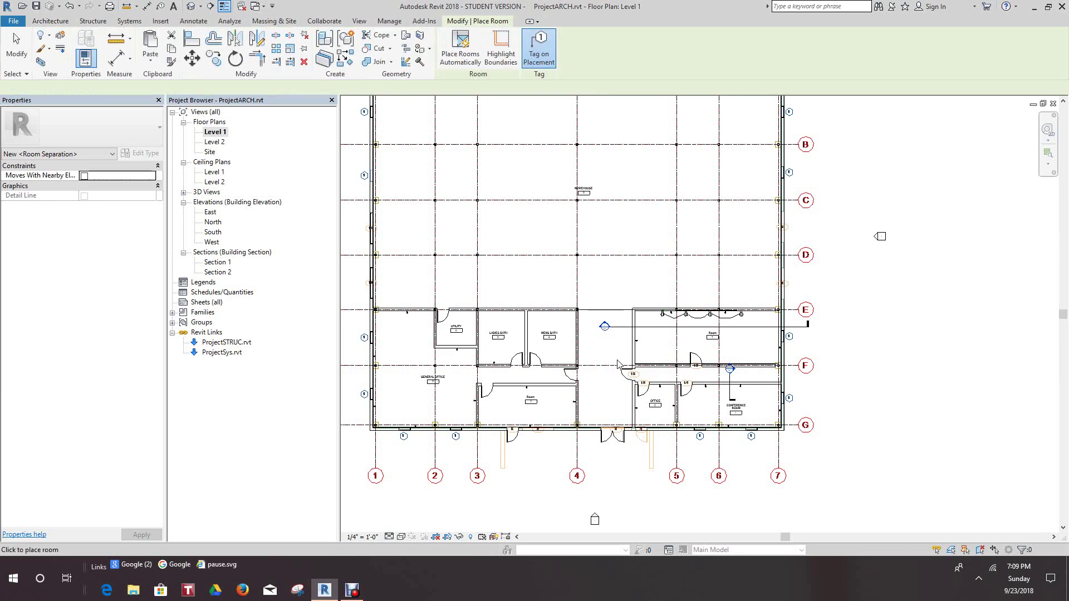
pyautogui.scroll(5, 600, 376)
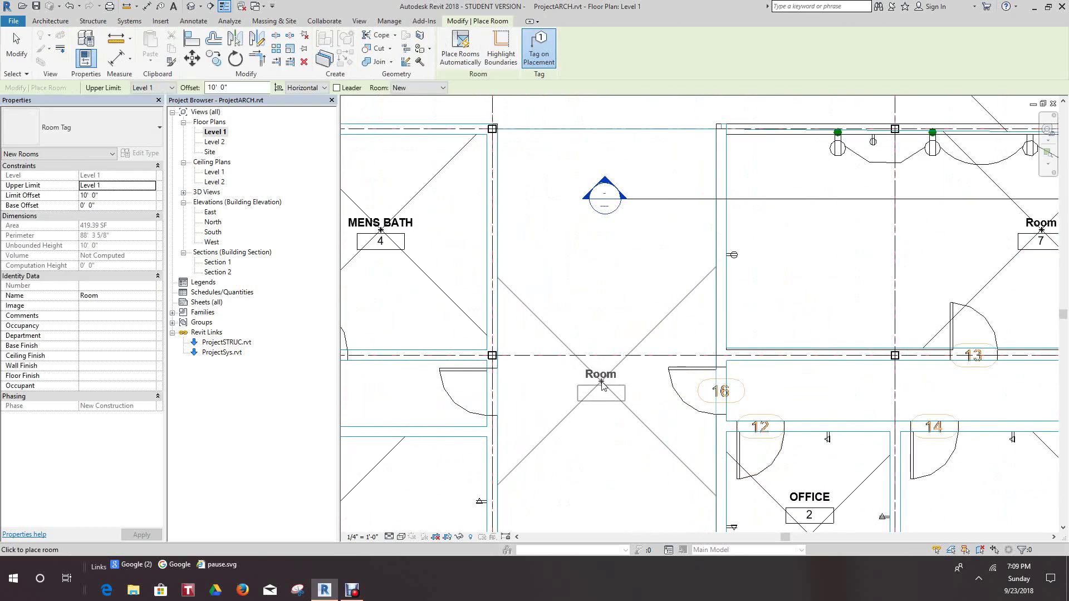
pyautogui.click(611, 391)
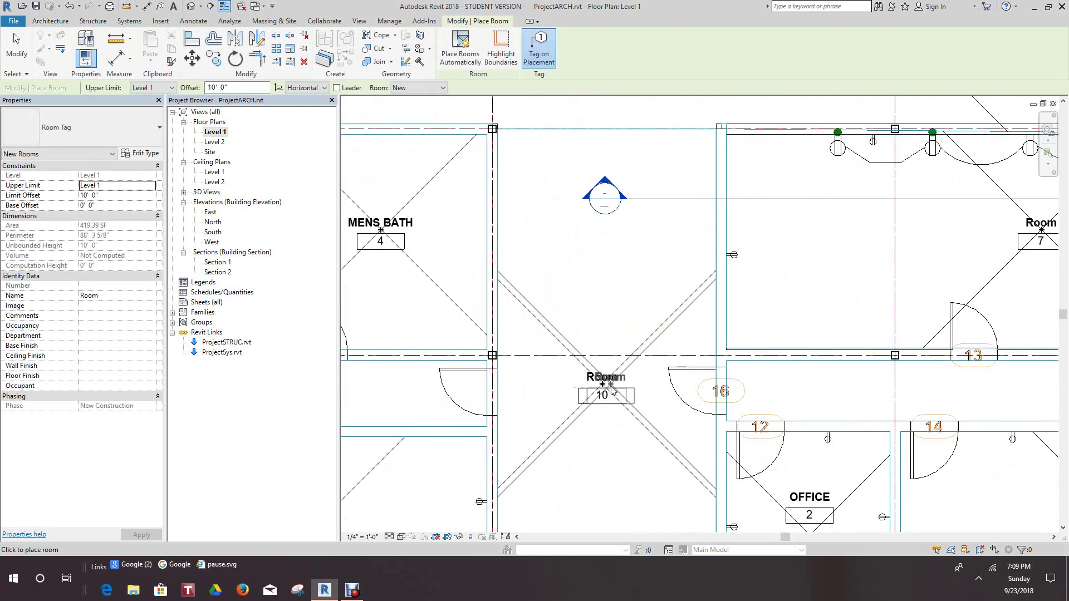
pyautogui.rightClick(611, 391)
pyautogui.click(621, 395)
# - Rename the new room CORRIDOR through its room tag
pyautogui.doubleClick(612, 378)
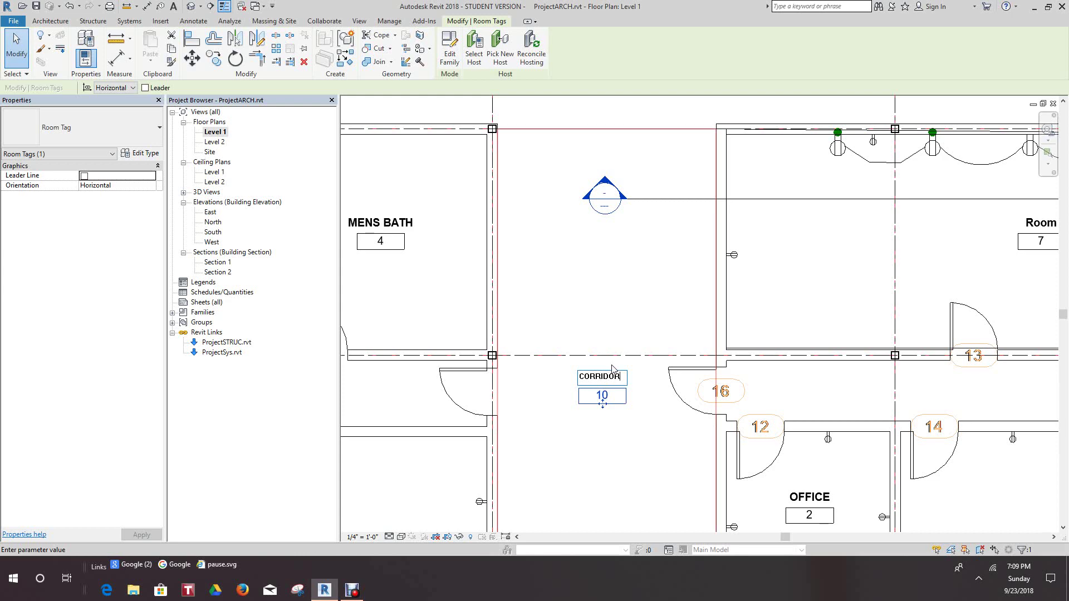
pyautogui.click(622, 485)
pyautogui.scroll(-3, 620, 483)
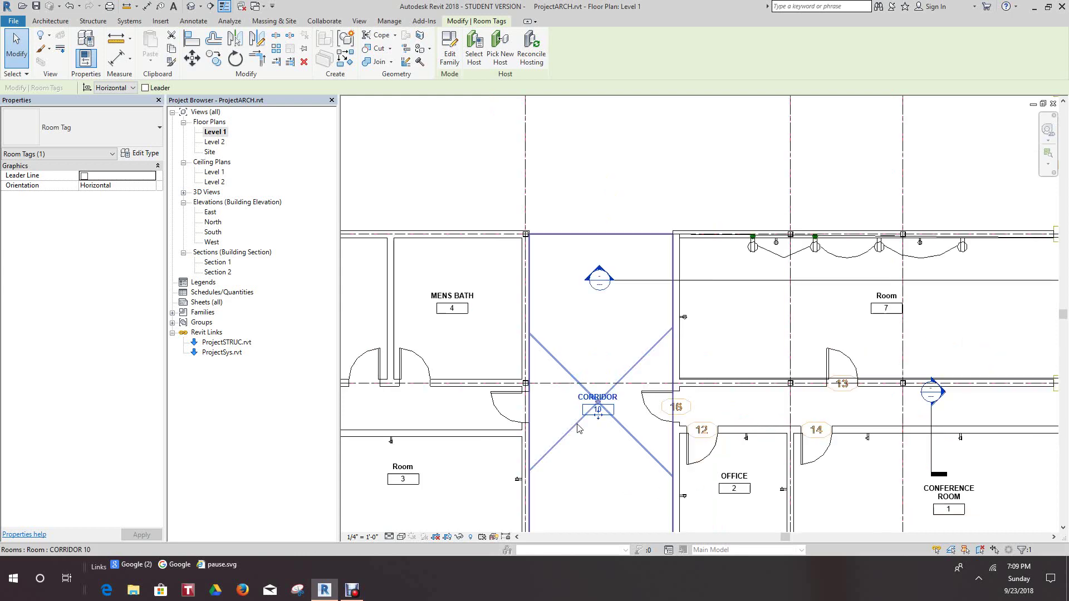
pyautogui.click(602, 480)
# - Delete the four large recept1 electrical fixtures along the grid E wall of Room 7
pyautogui.scroll(-4, 601, 412)
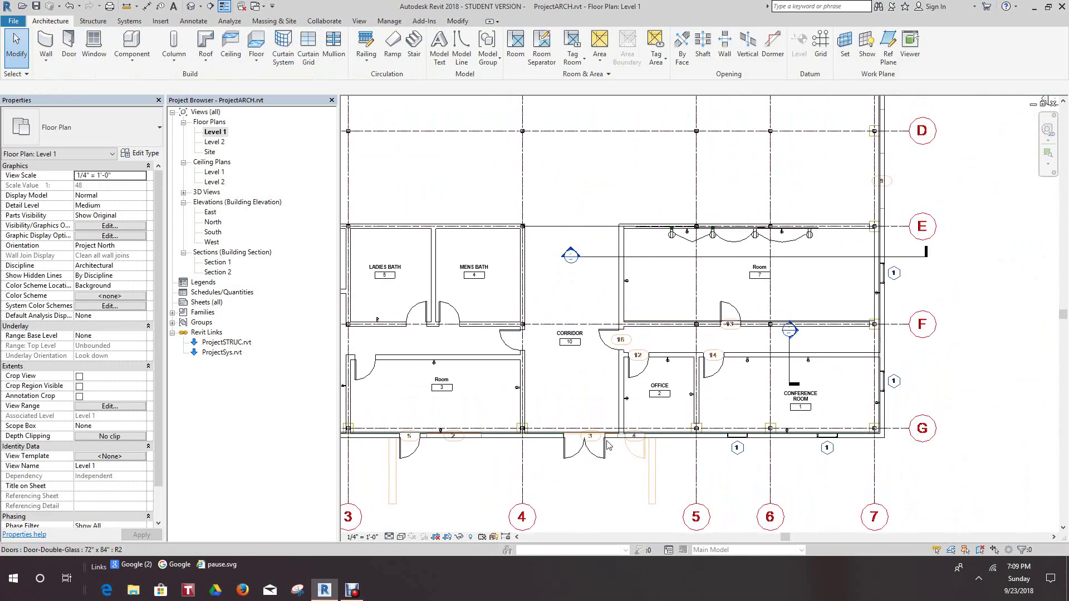
pyautogui.scroll(-2, 600, 354)
pyautogui.scroll(3, 674, 354)
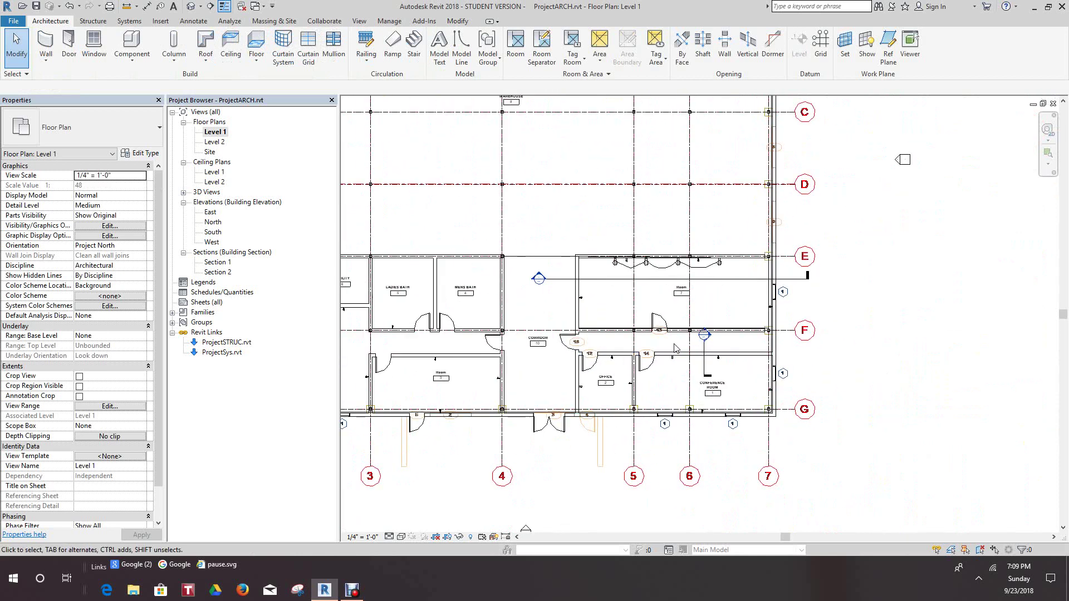
pyautogui.moveTo(684, 349); pyautogui.dragTo(719, 381, button='middle')
pyautogui.scroll(-1, 720, 383)
pyautogui.scroll(5, 675, 307)
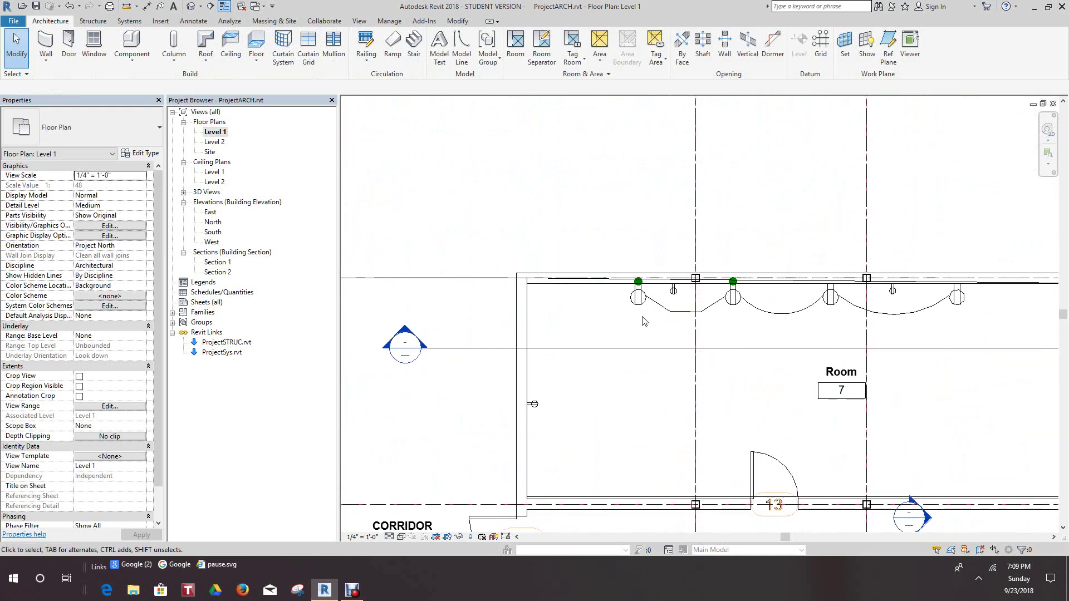
pyautogui.click(643, 302)
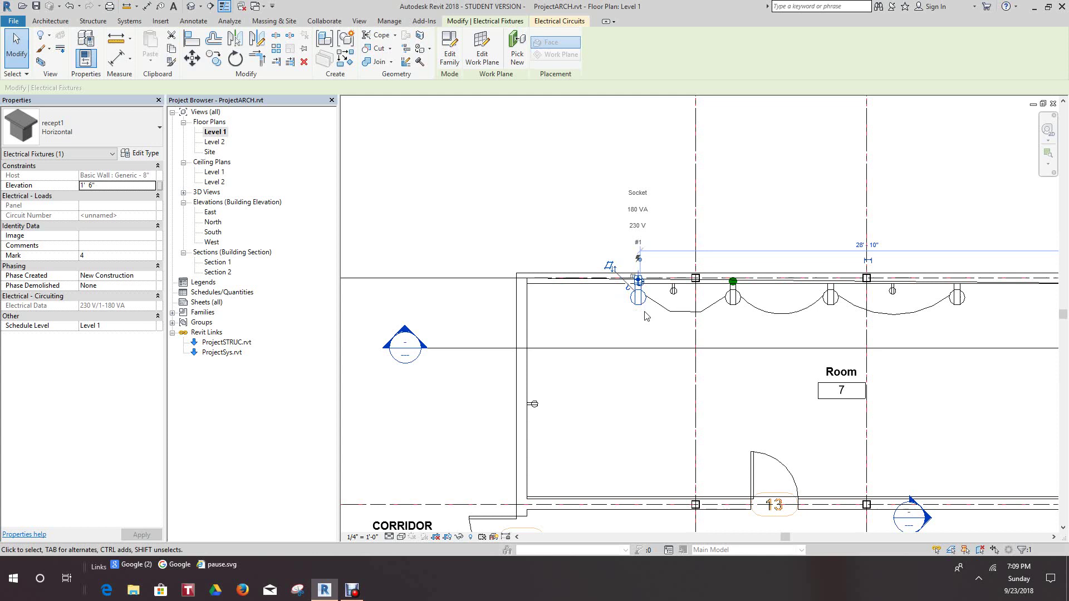
pyautogui.moveTo(644, 314); pyautogui.dragTo(596, 317, button='middle')
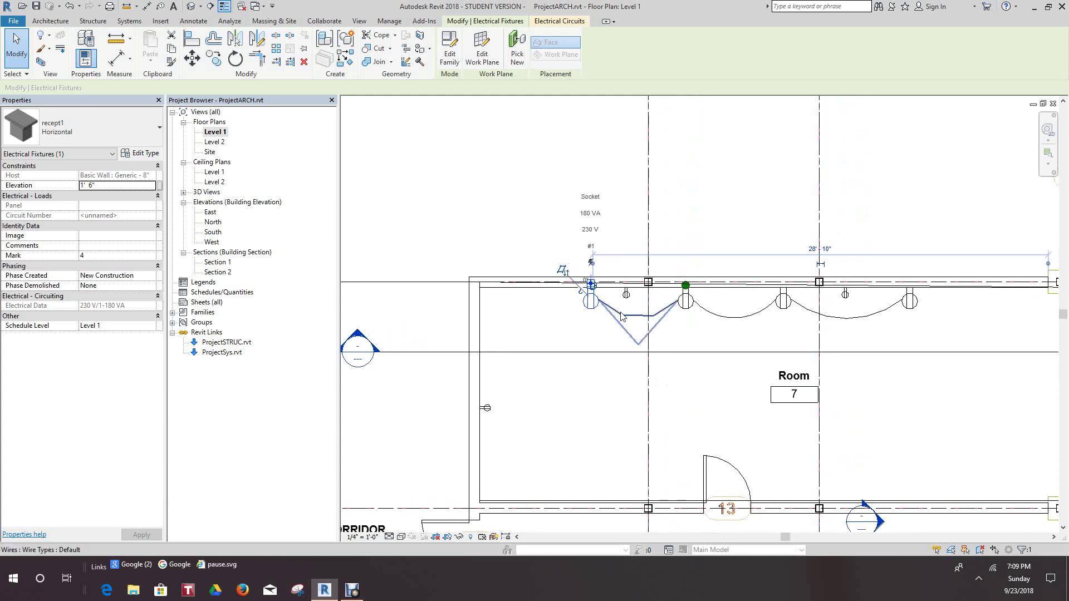
pyautogui.keyDown('ctrl'); pyautogui.click(688, 306); pyautogui.keyUp('ctrl')
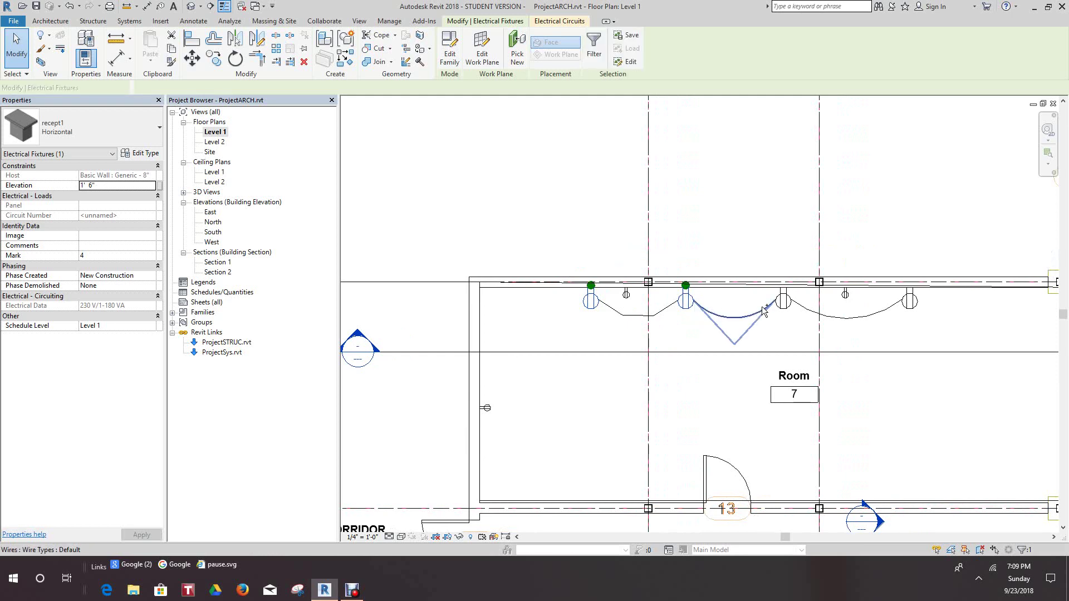
pyautogui.keyDown('ctrl'); pyautogui.click(782, 305); pyautogui.keyUp('ctrl')
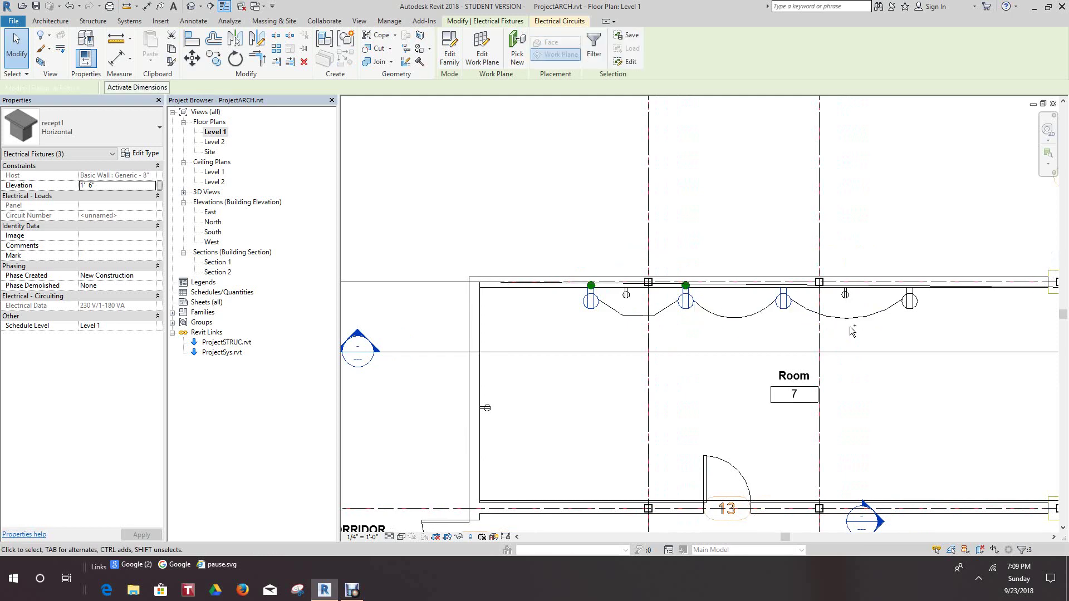
pyautogui.keyDown('ctrl'); pyautogui.click(910, 302); pyautogui.keyUp('ctrl')
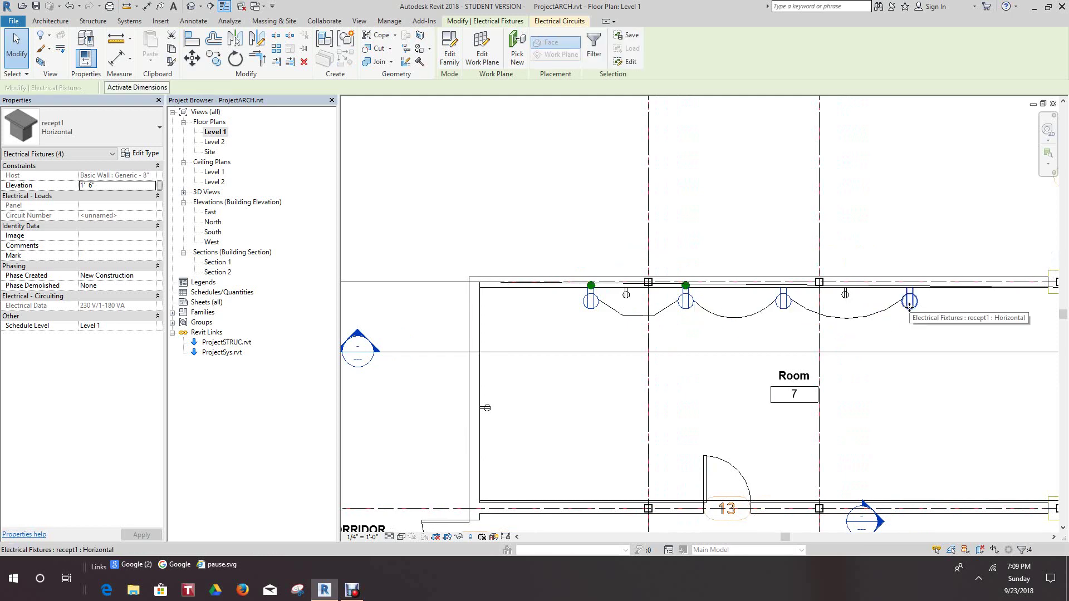
pyautogui.click(755, 329)
# - Delete the three leftover arc wires along the grid E wall of Room 7
pyautogui.click(730, 305)
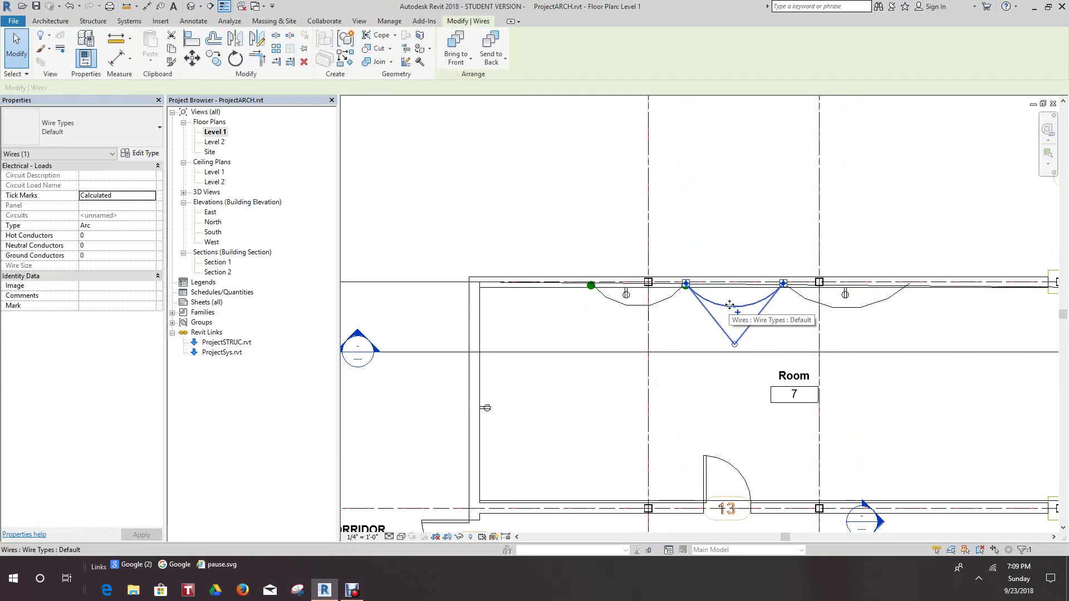
pyautogui.moveTo(730, 305); pyautogui.dragTo(733, 304)
pyautogui.press('Delete')
pyautogui.click(650, 305)
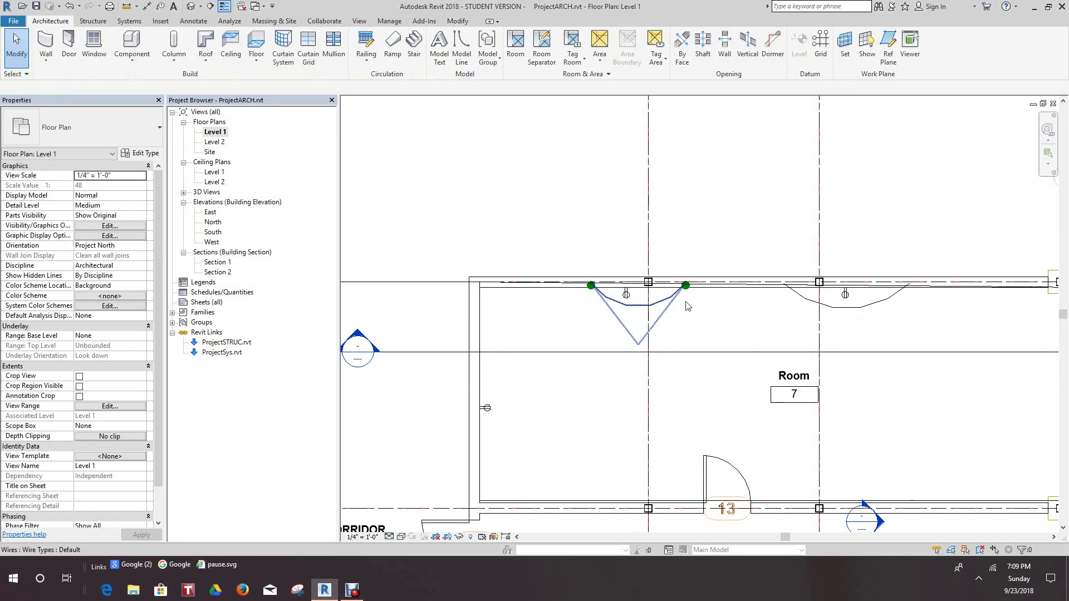
pyautogui.press('Delete')
pyautogui.click(823, 302)
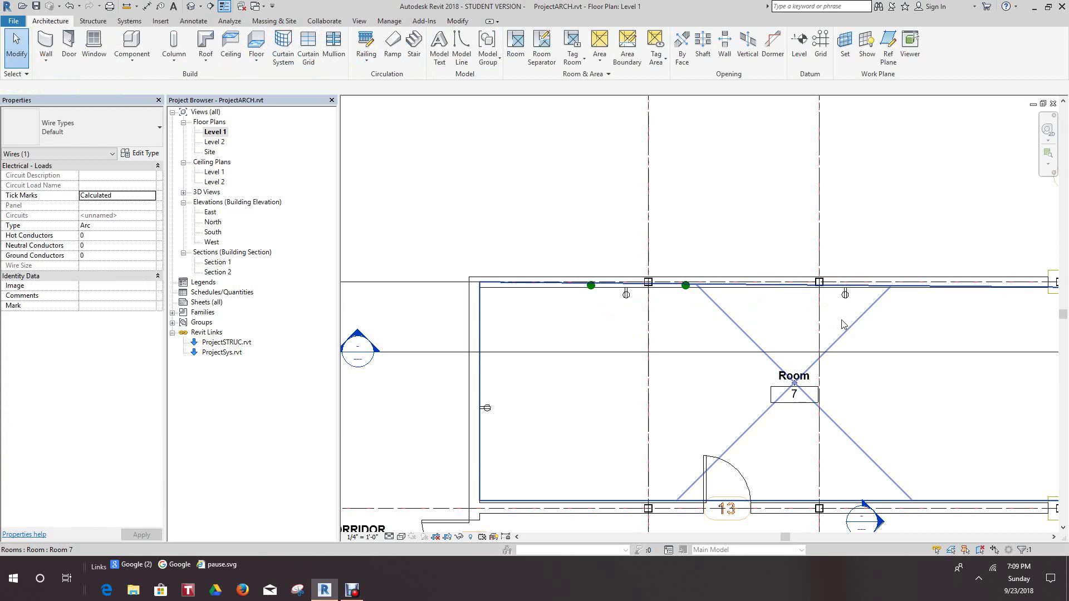
pyautogui.press('Delete')
# - Delete the two vertical conduits inside the grid E wall of Room 7
pyautogui.scroll(3, 607, 290)
pyautogui.scroll(3, 608, 310)
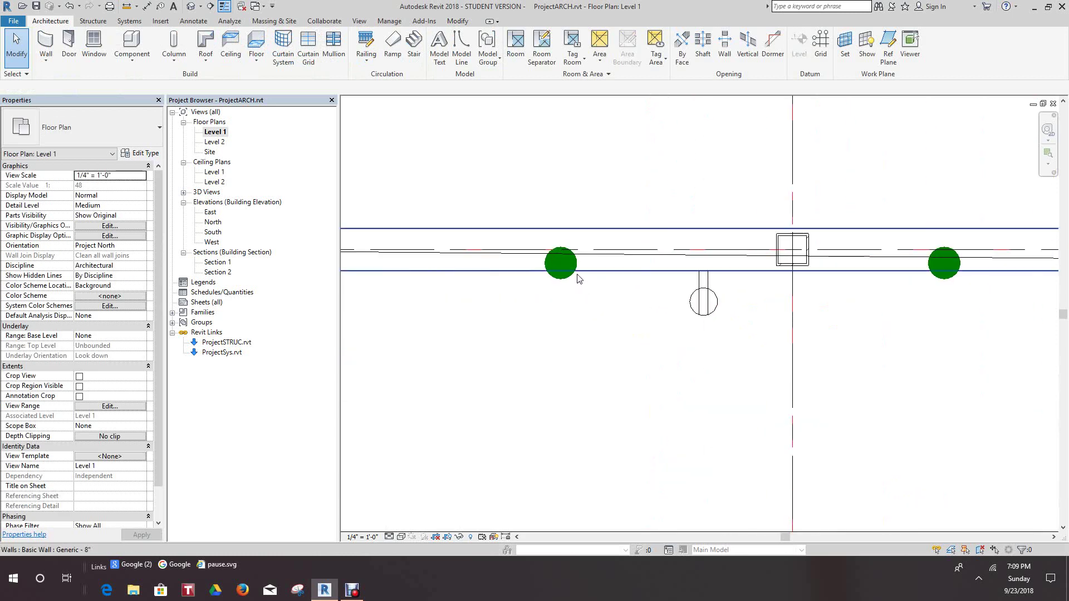
pyautogui.click(573, 263)
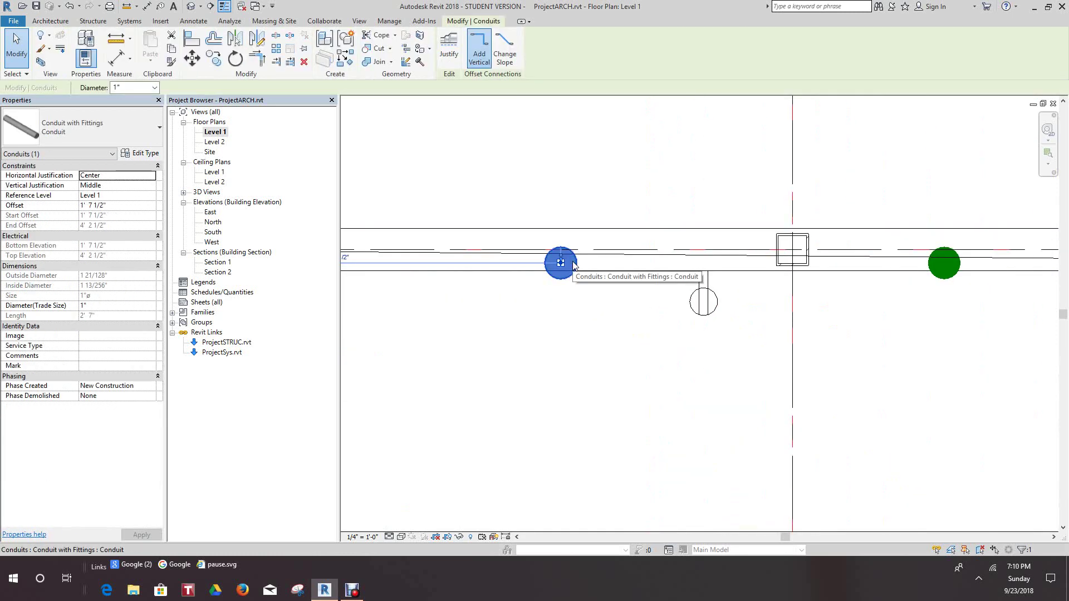
pyautogui.press('Delete')
pyautogui.click(945, 266)
pyautogui.press('Delete')
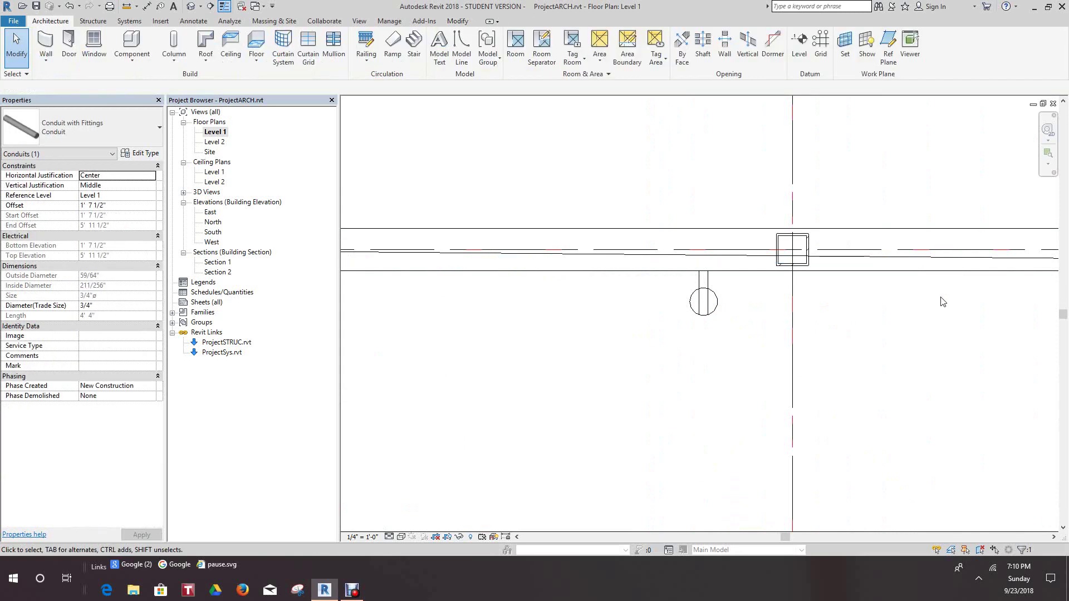
# - Examine the linked ProjectSys wall devices in the General Office, Utility and bath areas, then the overall Level 1 floor plan
pyautogui.scroll(-5, 828, 303)
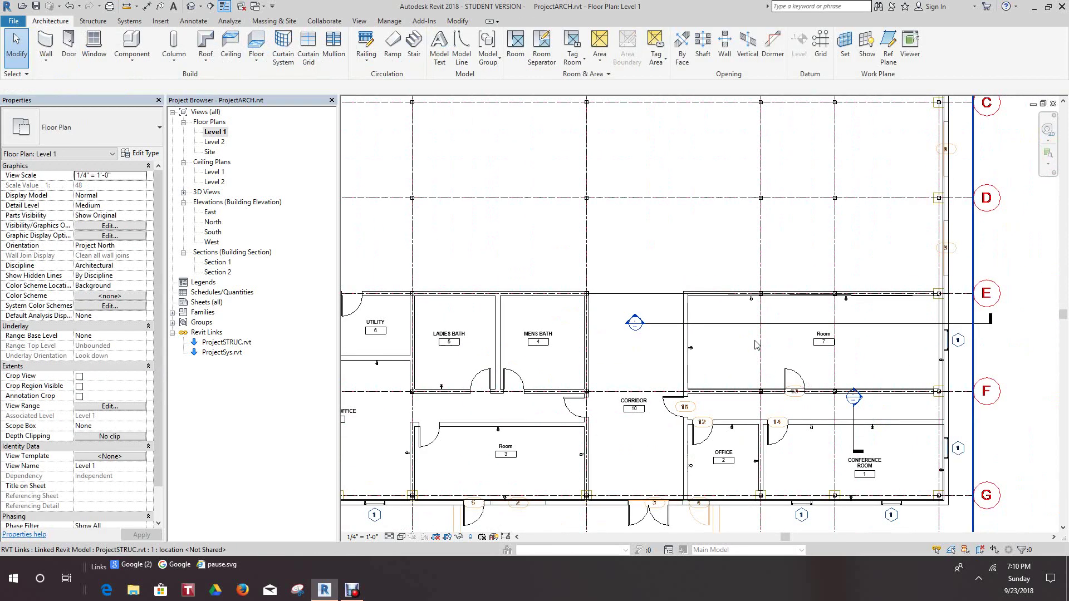
pyautogui.scroll(-3, 755, 341)
pyautogui.moveTo(651, 381); pyautogui.dragTo(682, 420, button='middle')
pyautogui.scroll(2, 546, 356)
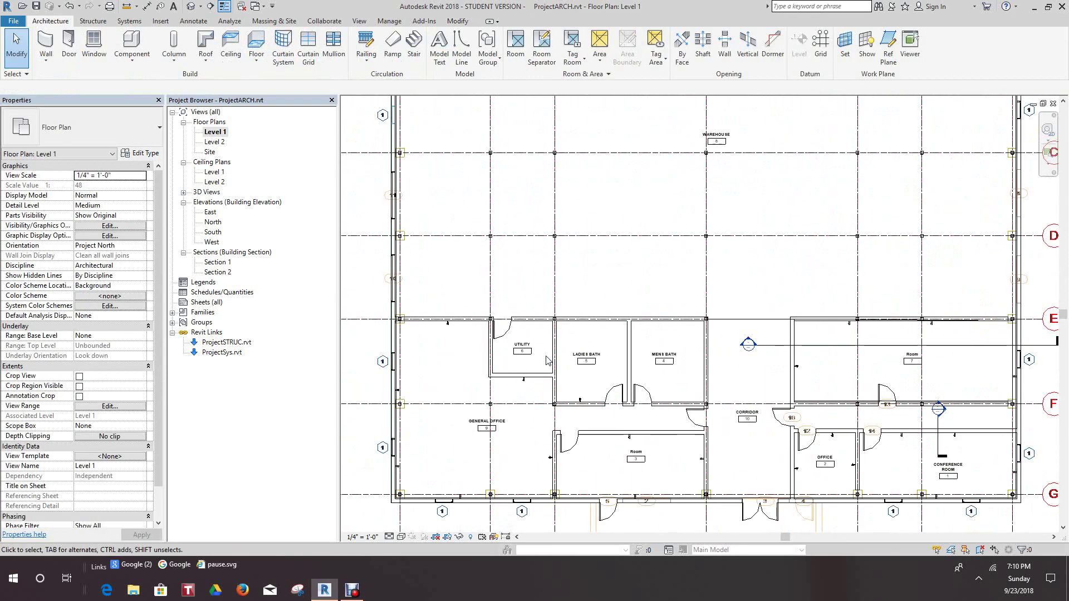
pyautogui.scroll(2, 462, 334)
pyautogui.scroll(-2, 457, 332)
pyautogui.scroll(2, 445, 329)
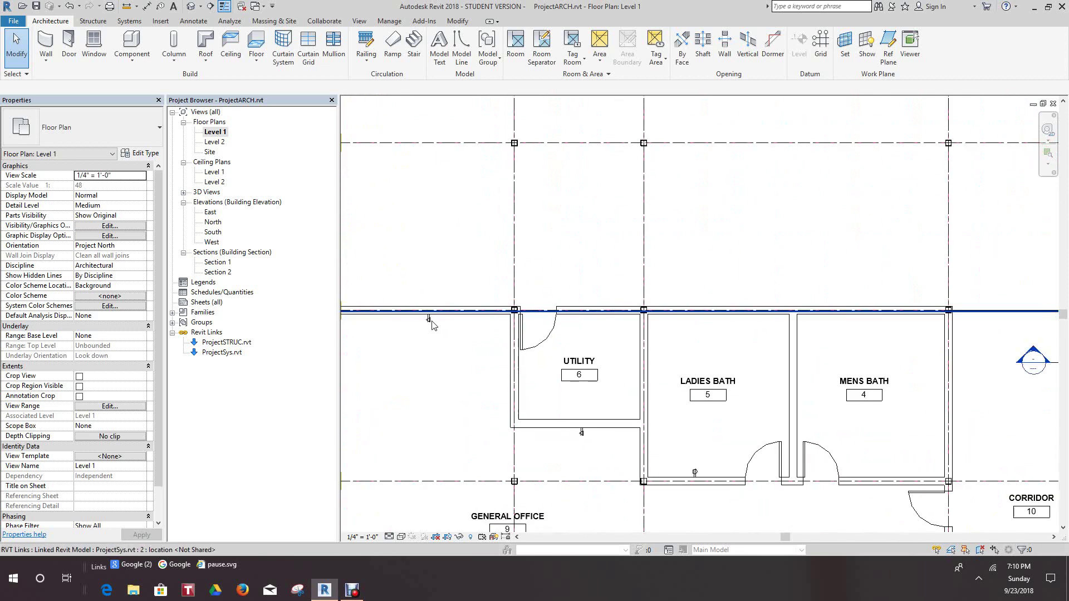
pyautogui.scroll(2, 434, 326)
pyautogui.scroll(-5, 445, 325)
pyautogui.moveTo(649, 365); pyautogui.dragTo(637, 255, button='middle')
pyautogui.scroll(2, 882, 365)
pyautogui.scroll(-3, 807, 373)
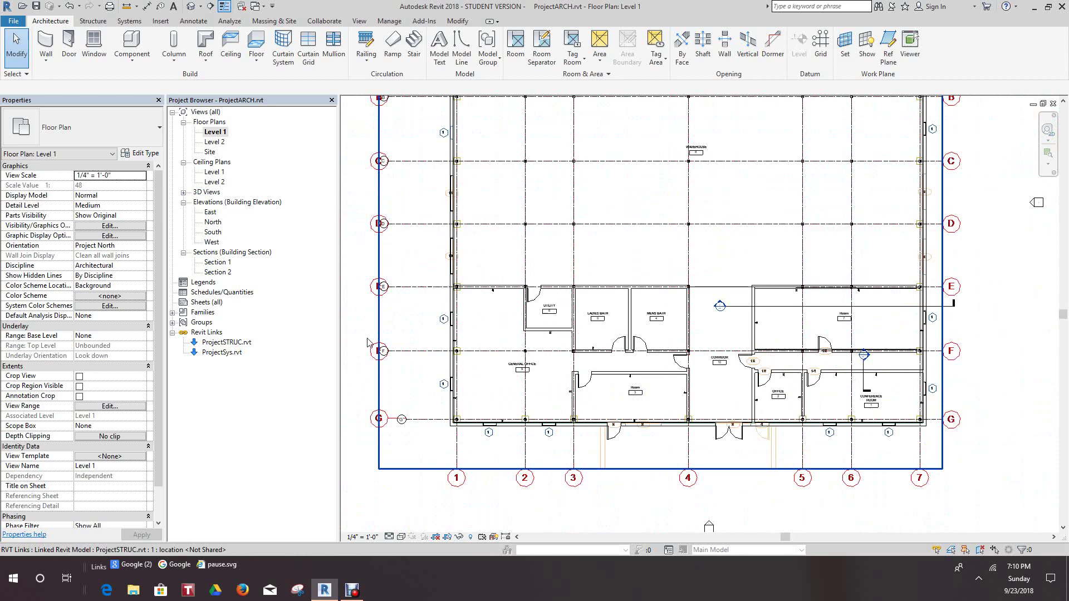
# - Open the Level 1 ceiling plan and check the light fixtures and ceiling grid across the office area
pyautogui.doubleClick(215, 172)
pyautogui.scroll(5, 611, 402)
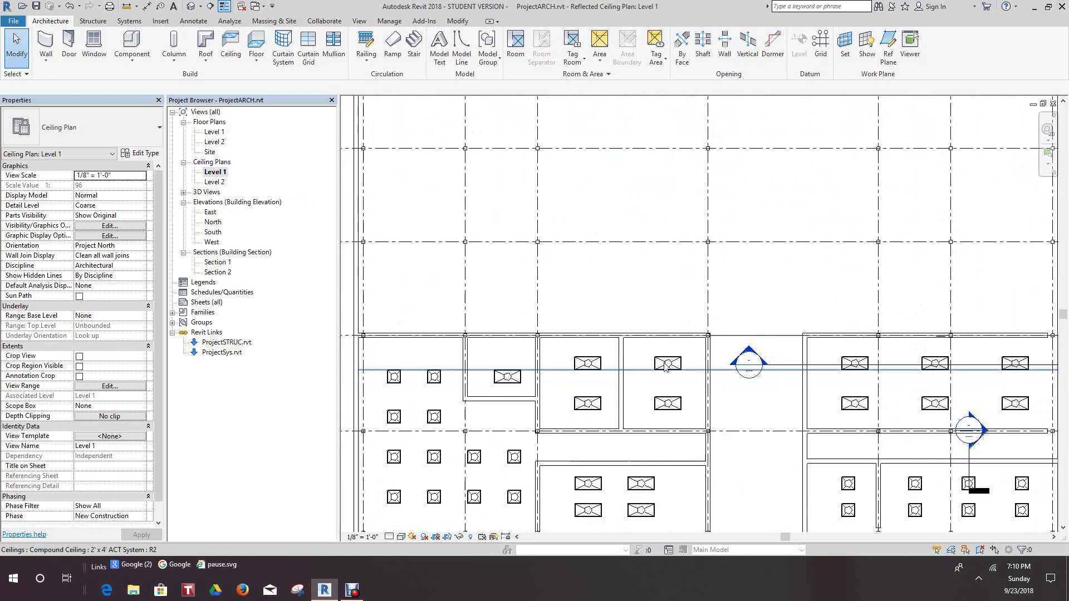
pyautogui.scroll(-6, 659, 366)
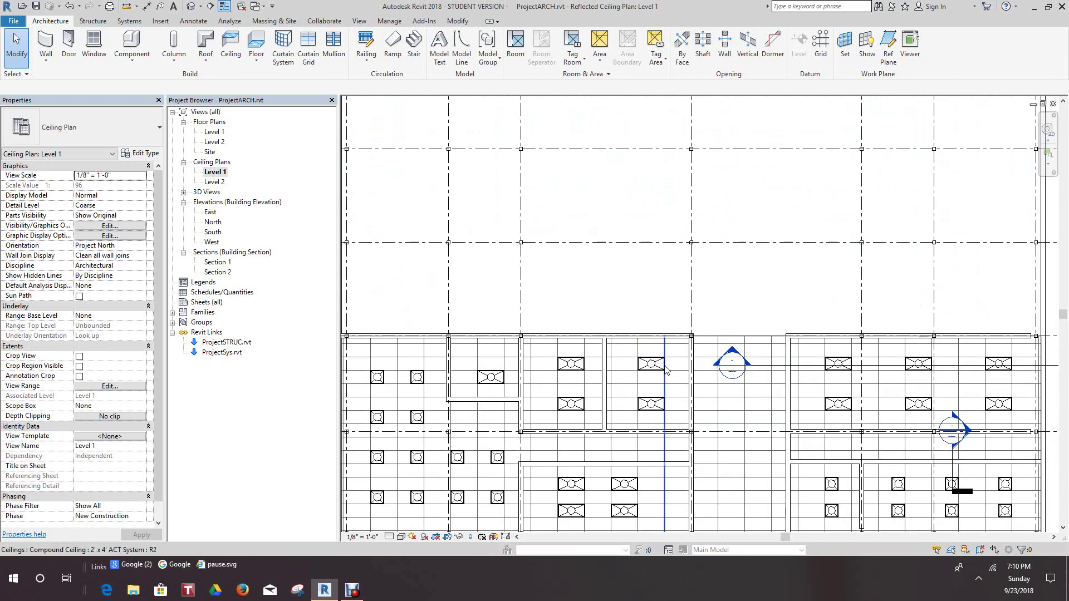
pyautogui.scroll(-3, 804, 341)
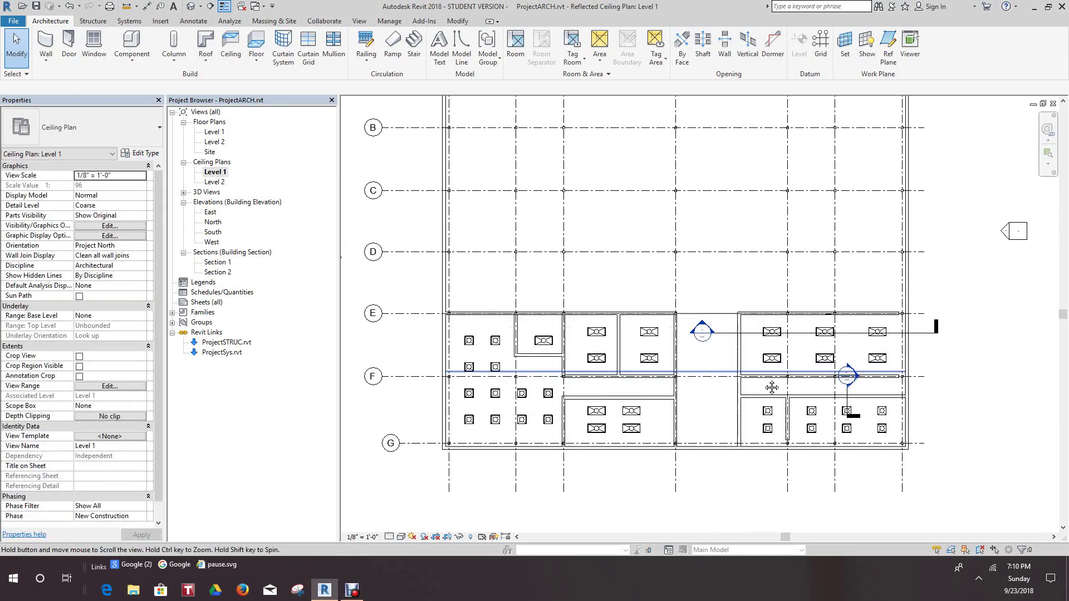
# - Review the remaining Level 1 ceiling plan, then inspect the roof joists and exterior wall tops from several sides in the default 3D view
pyautogui.moveTo(771, 386); pyautogui.dragTo(762, 398, button='middle')
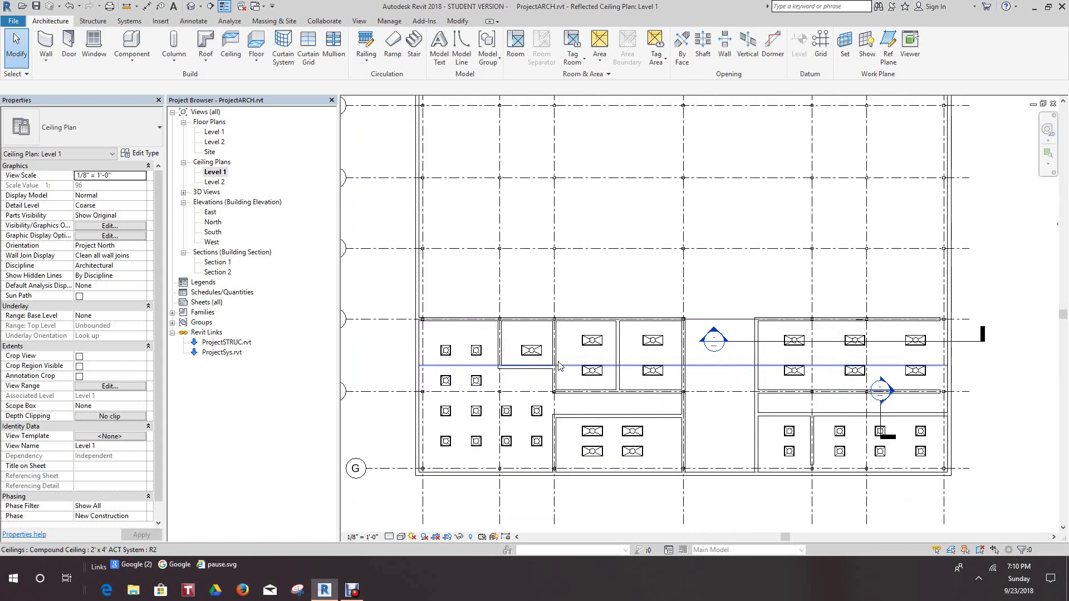
pyautogui.scroll(4, 604, 295)
pyautogui.scroll(-5, 533, 347)
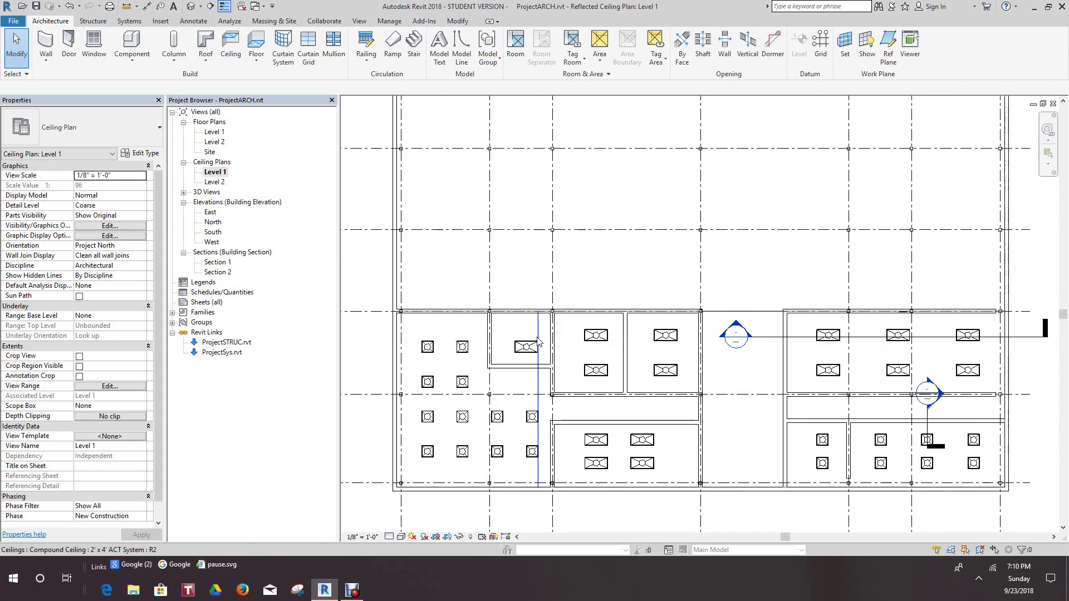
pyautogui.moveTo(678, 352); pyautogui.dragTo(715, 399, button='middle')
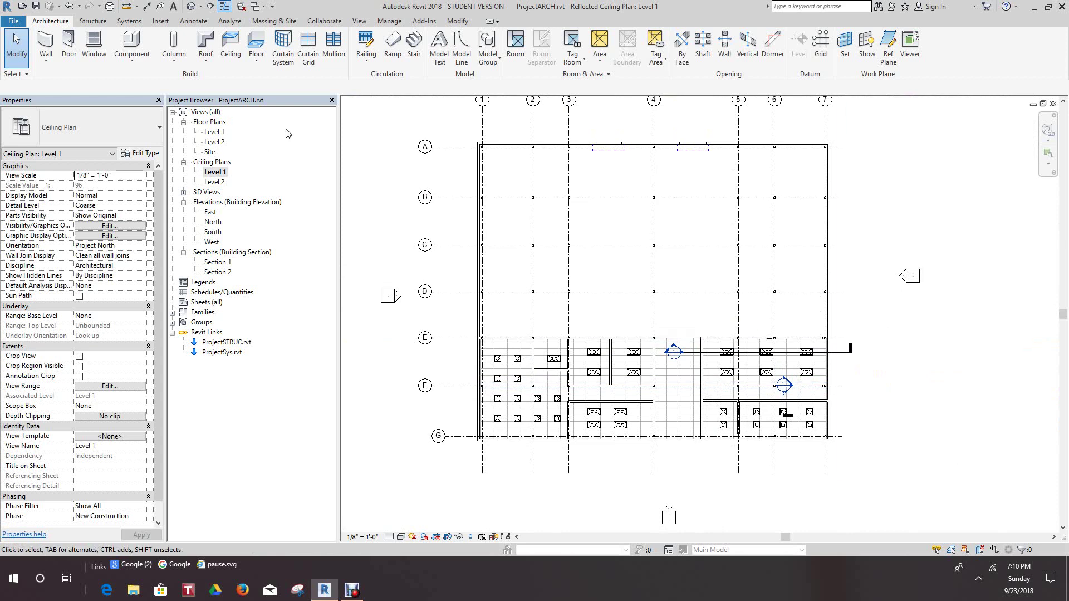
pyautogui.click(191, 7)
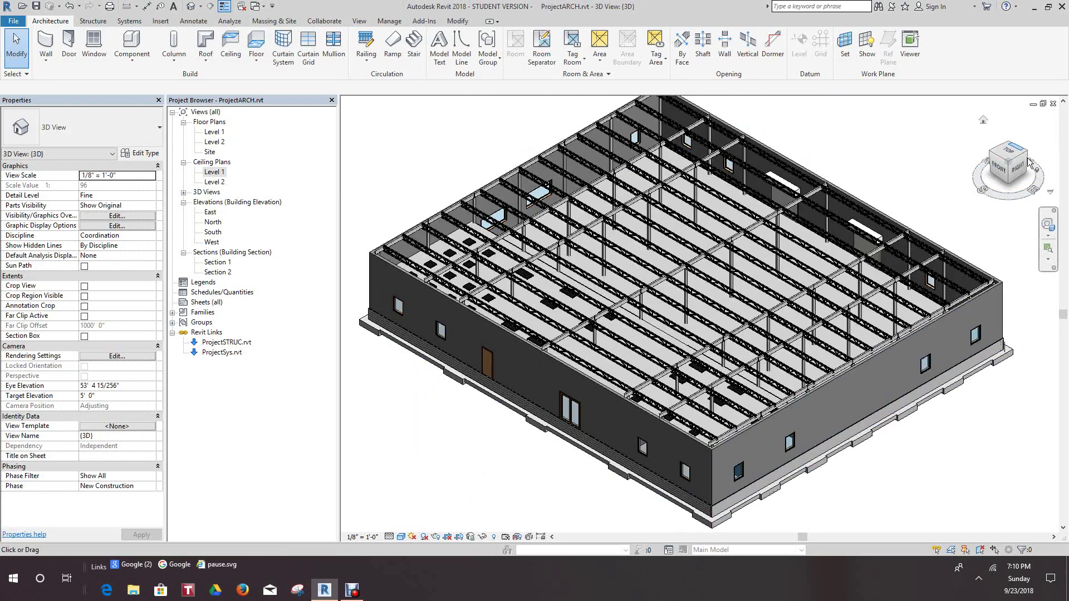
pyautogui.click(1020, 170)
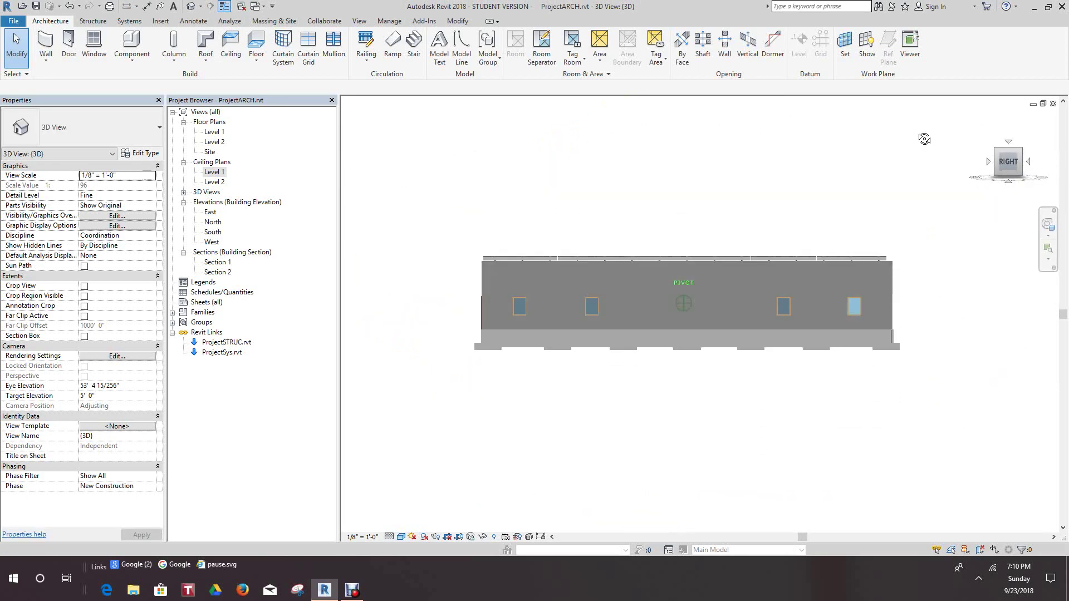
pyautogui.keyDown('shift'); pyautogui.moveTo(863, 146); pyautogui.dragTo(783, 191, button='middle'); pyautogui.keyUp('shift')
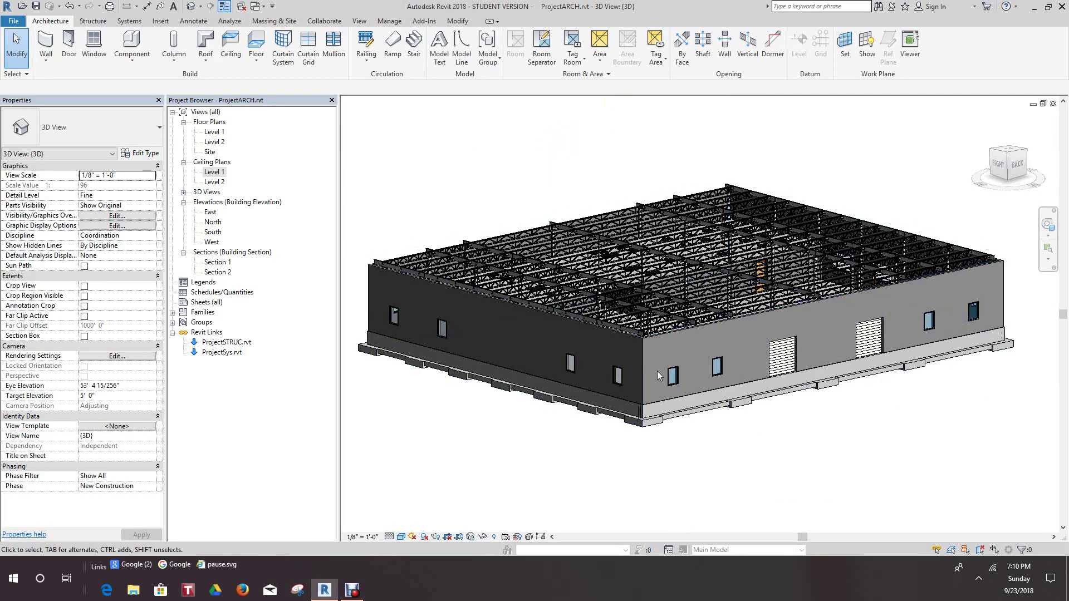
pyautogui.scroll(5, 698, 292)
pyautogui.scroll(6, 699, 292)
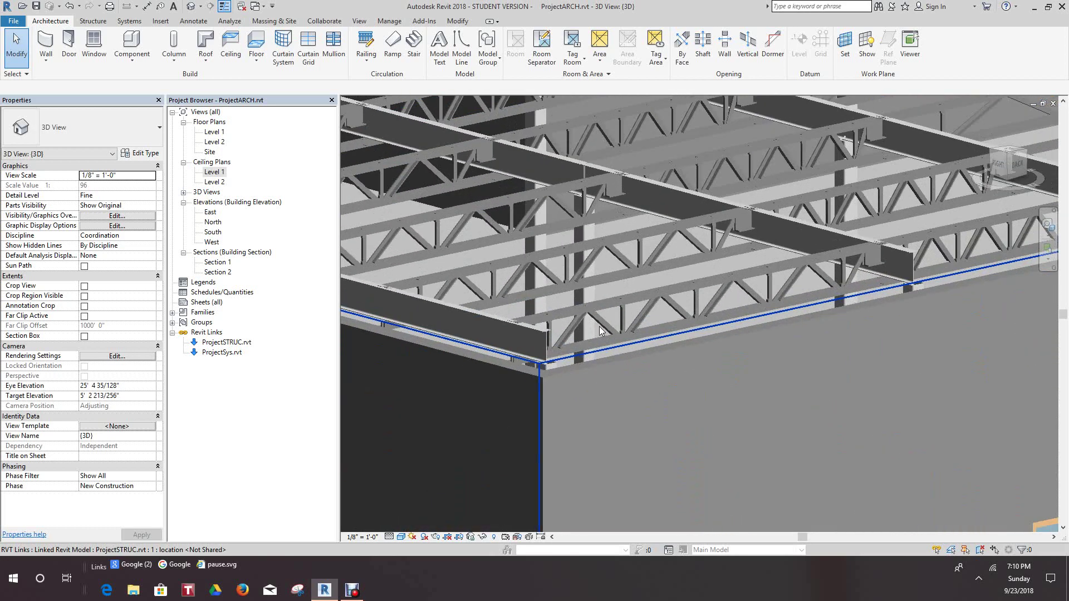
pyautogui.scroll(-6, 618, 307)
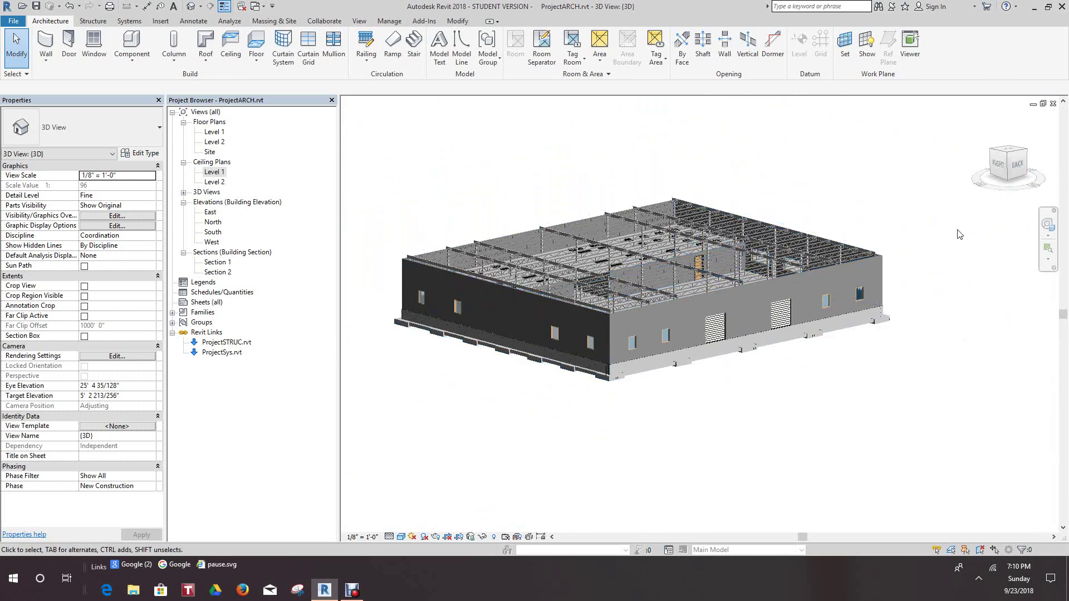
pyautogui.click(1018, 166)
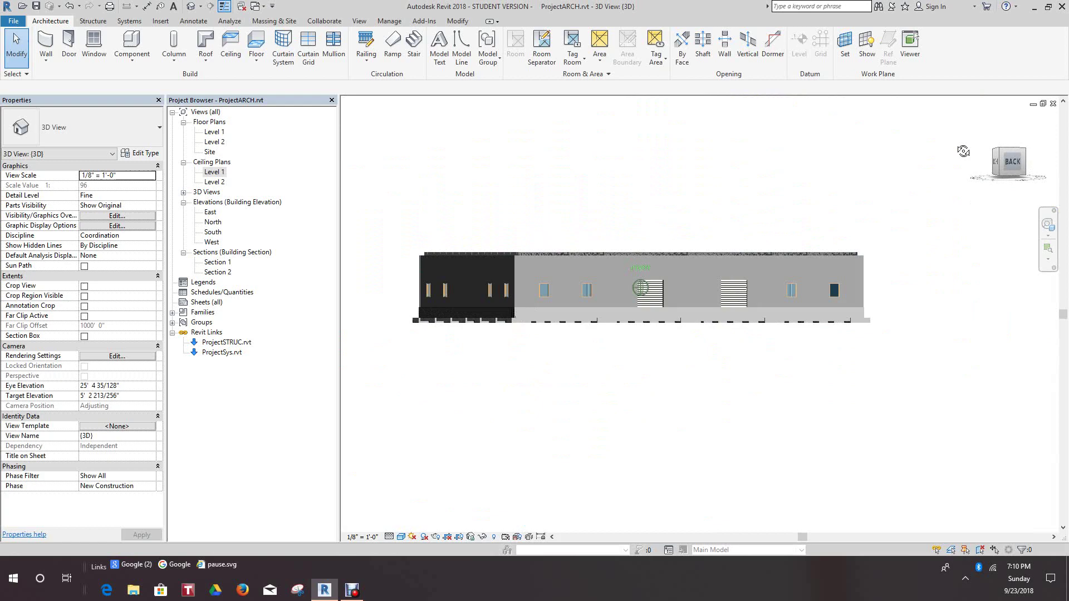
pyautogui.moveTo(937, 155)
pyautogui.keyDown('shift'); pyautogui.mouseDown(button='middle')
pyautogui.moveTo(910, 181)
pyautogui.moveTo(843, 206)
pyautogui.moveTo(374, 174)
pyautogui.moveTo(401, 169)
pyautogui.moveTo(403, 184)
pyautogui.moveTo(377, 191)
pyautogui.mouseUp(button='middle'); pyautogui.keyUp('shift')
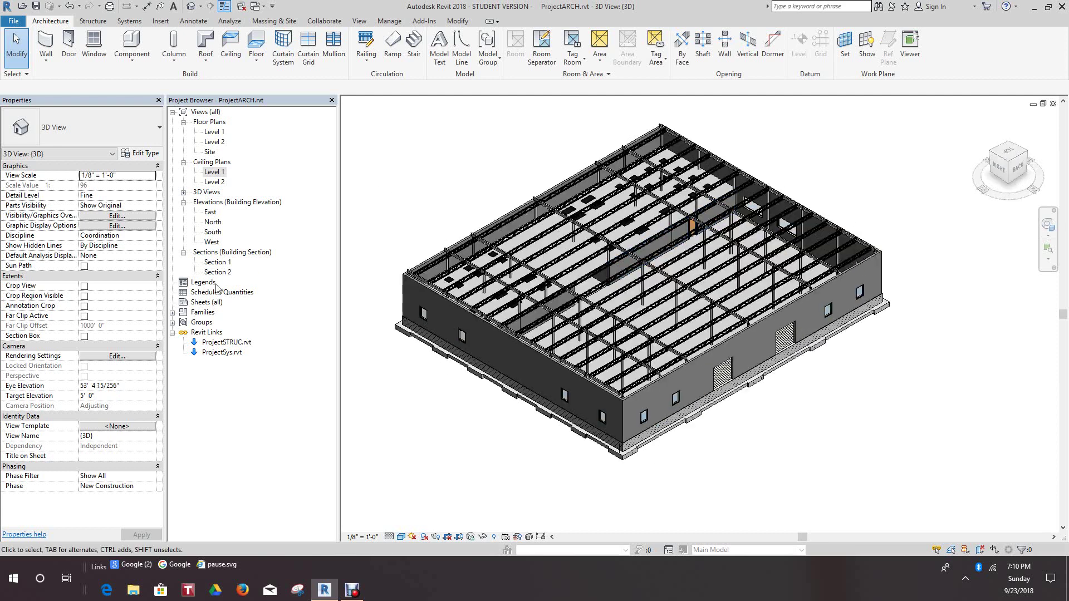
# - Open the North elevation and examine how the wall top and roof framing relate to Level 2
pyautogui.doubleClick(217, 222)
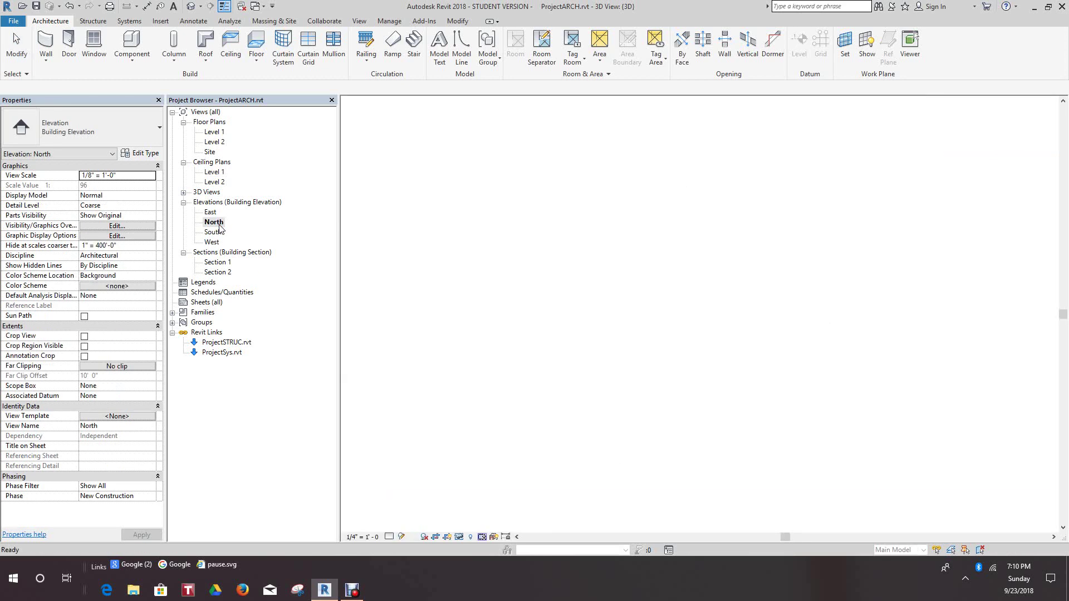
pyautogui.moveTo(598, 306); pyautogui.dragTo(471, 325, button='middle')
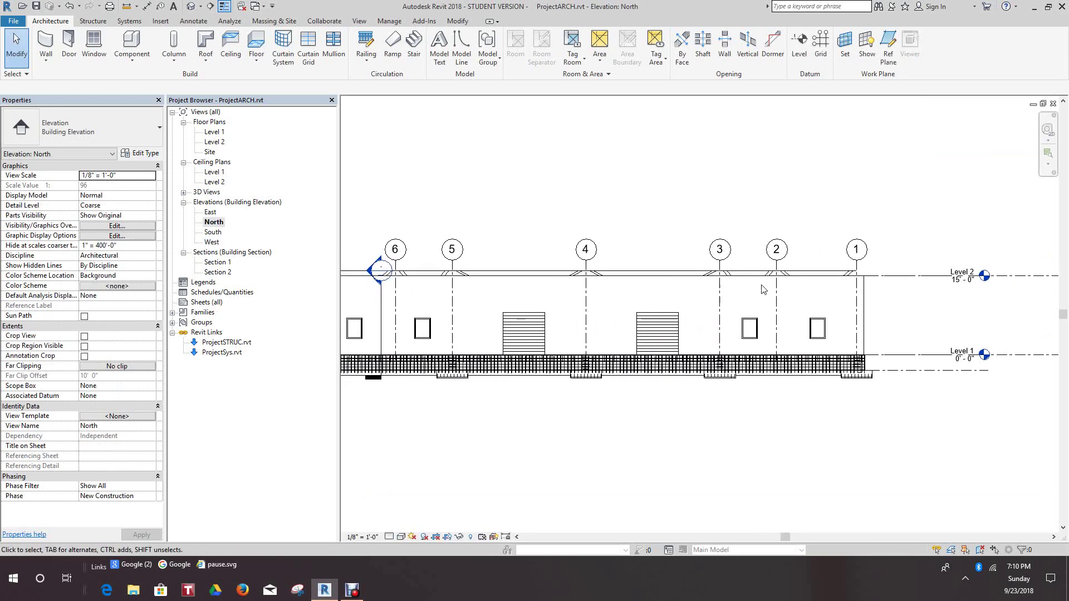
pyautogui.scroll(1, 790, 277)
pyautogui.scroll(-2, 806, 278)
pyautogui.scroll(5, 824, 285)
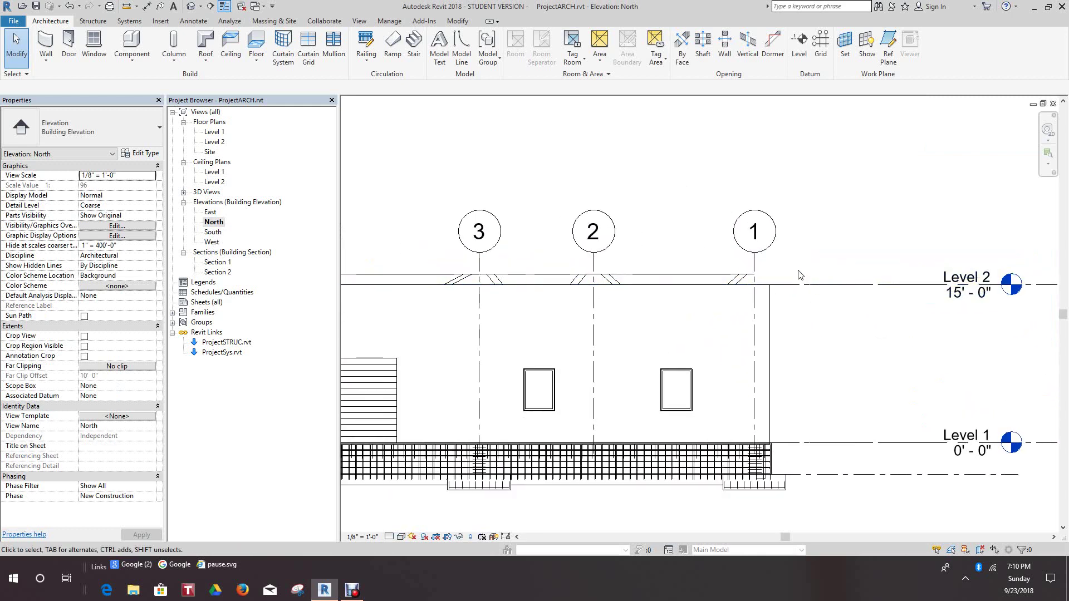
pyautogui.scroll(-2, 799, 276)
pyautogui.scroll(-5, 810, 280)
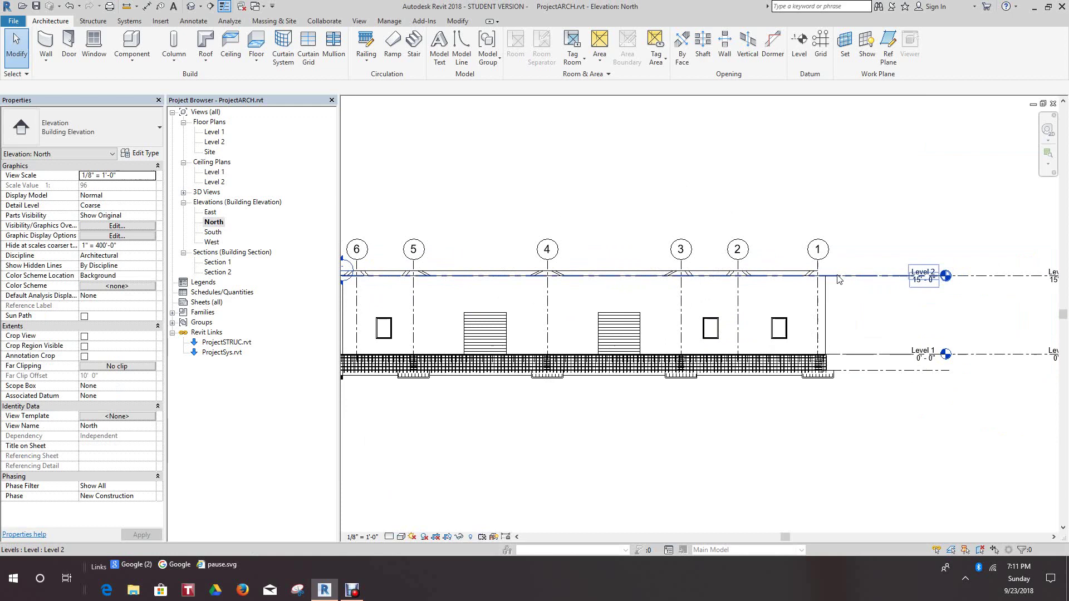
pyautogui.scroll(-1, 731, 318)
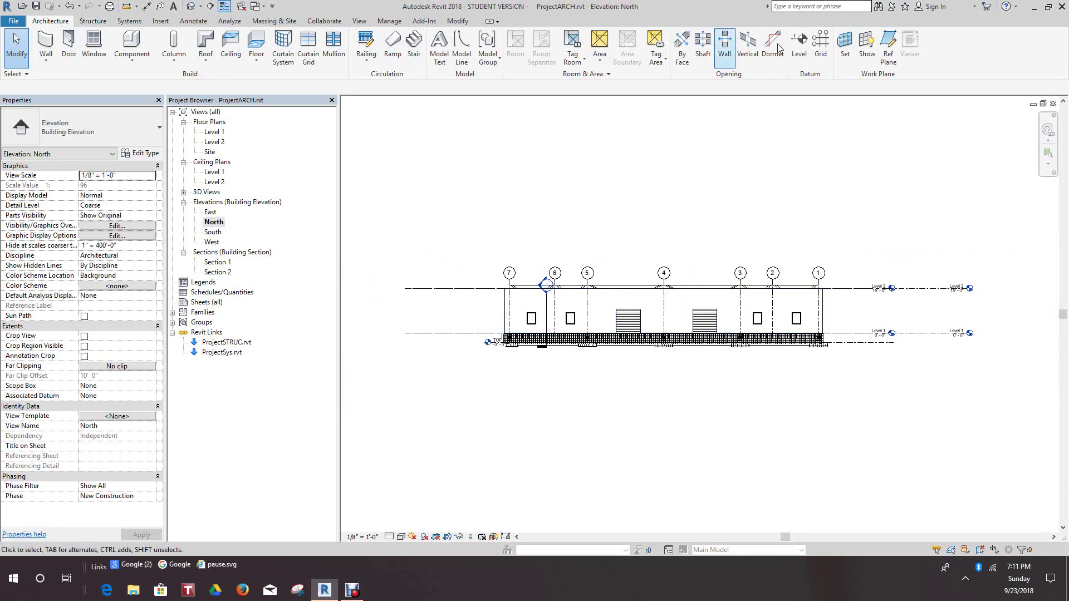
# - Draw a new level line across the full building above Level 2, at about 19'-0", aligned with the existing level heads
pyautogui.click(800, 45)
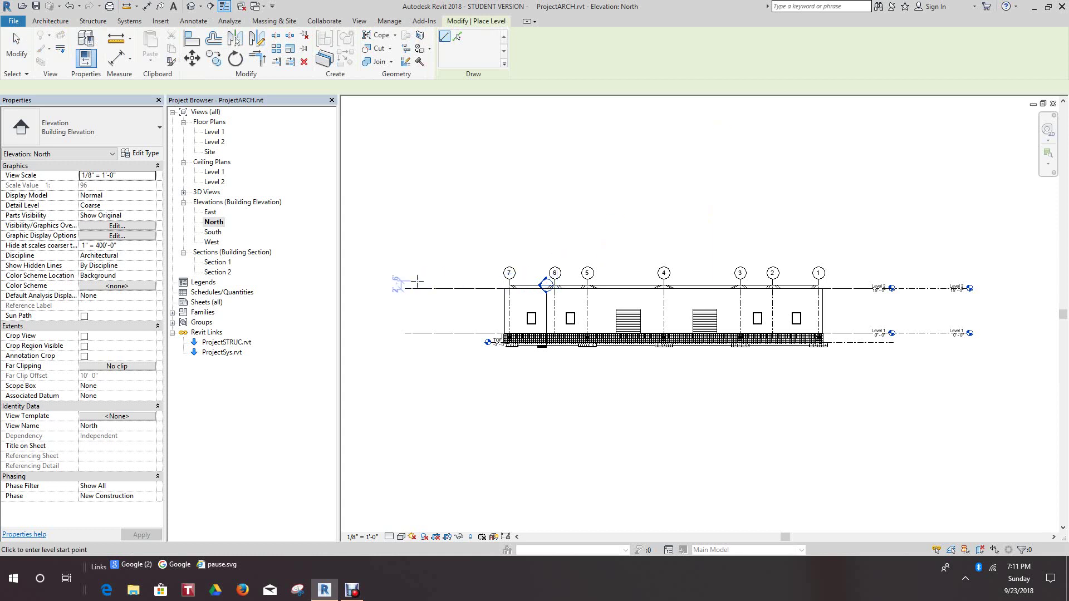
pyautogui.scroll(2, 417, 282)
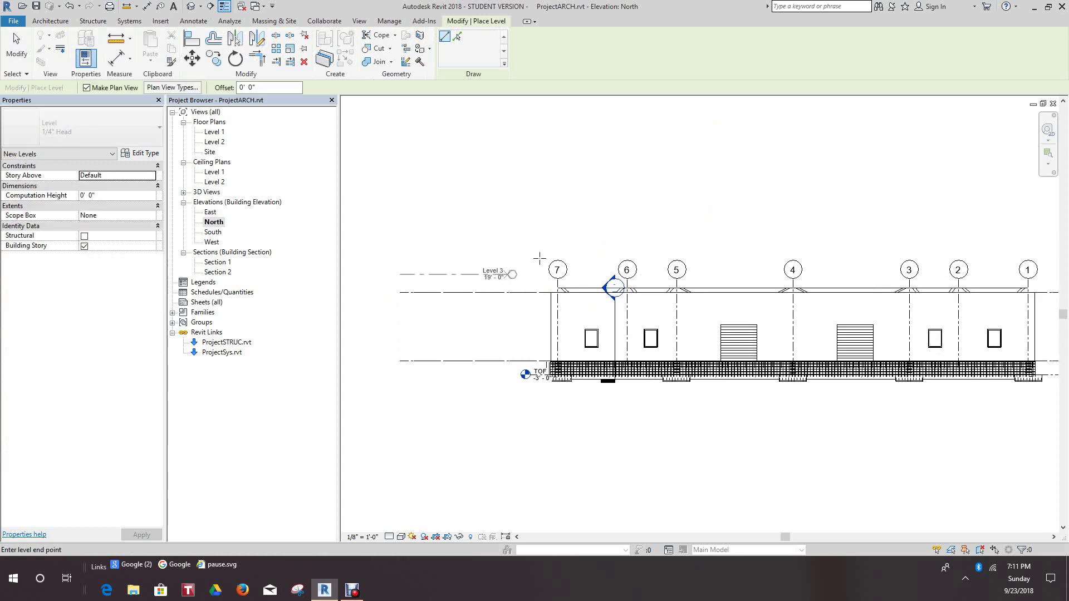
pyautogui.moveTo(714, 242); pyautogui.dragTo(550, 241, button='middle')
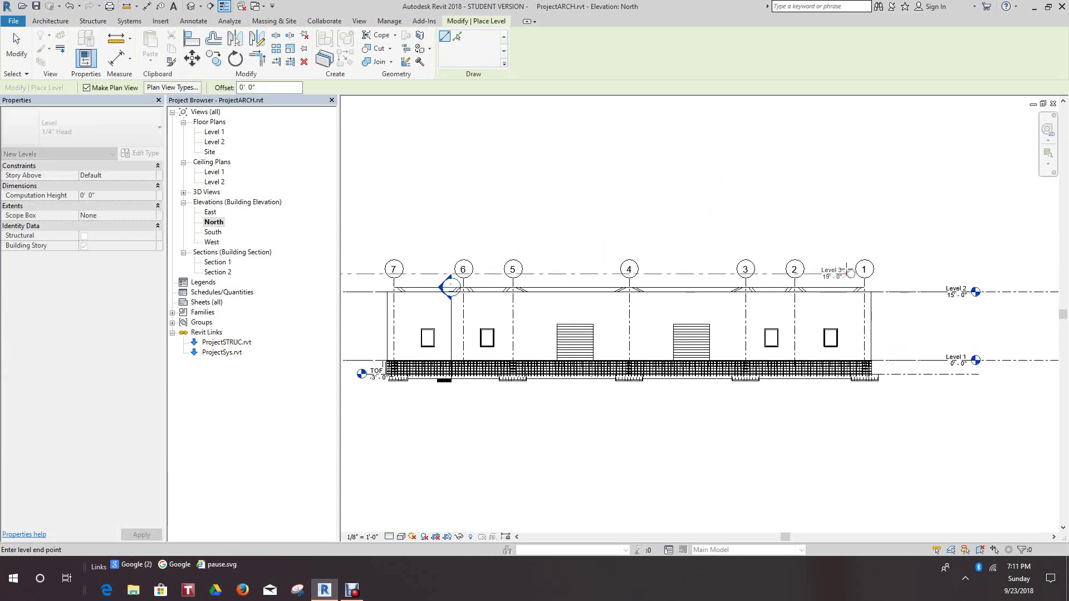
pyautogui.moveTo(933, 261); pyautogui.dragTo(889, 265, button='middle')
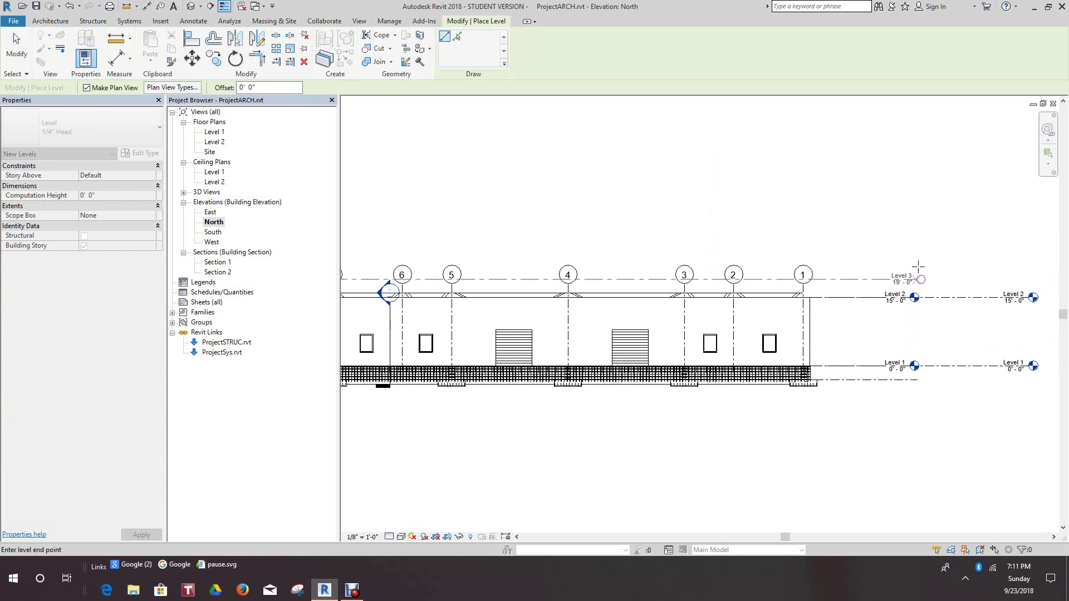
pyautogui.click(914, 267)
pyautogui.rightClick(918, 267)
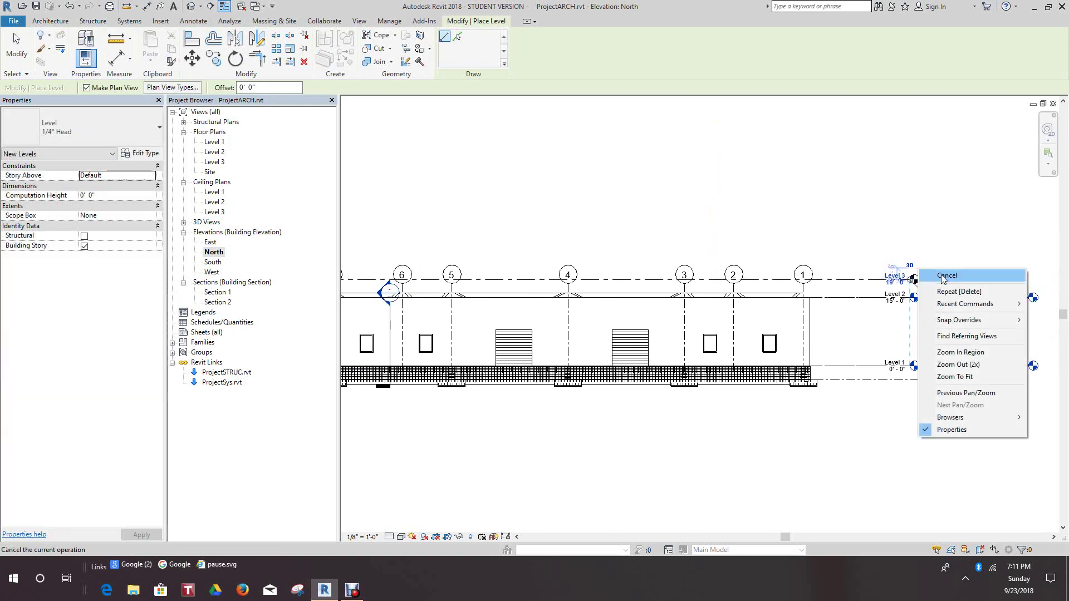
pyautogui.click(941, 276)
pyautogui.scroll(2, 835, 215)
pyautogui.rightClick(823, 210)
pyautogui.click(841, 218)
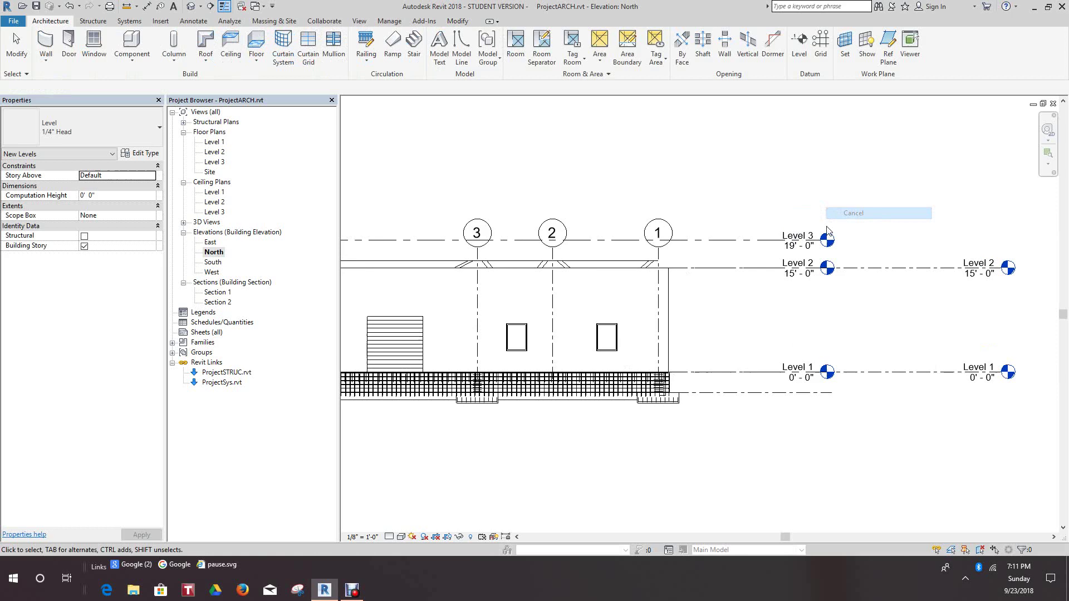
# - Rename the new level above Level 2 as PARAPET and rename its corresponding plan views too
pyautogui.scroll(5, 794, 242)
pyautogui.doubleClick(792, 241)
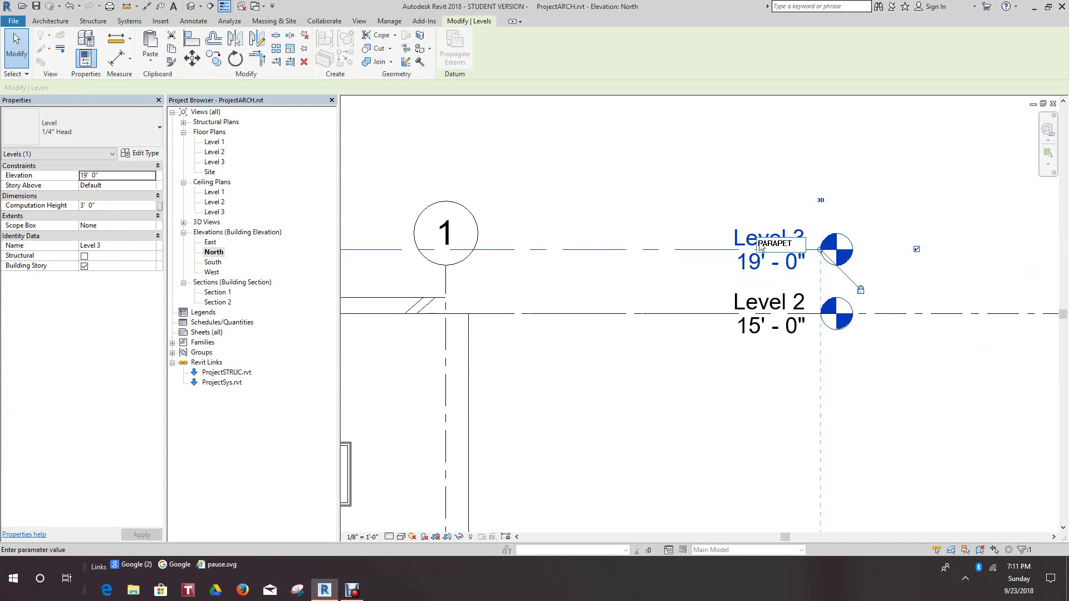
pyautogui.press('Return')
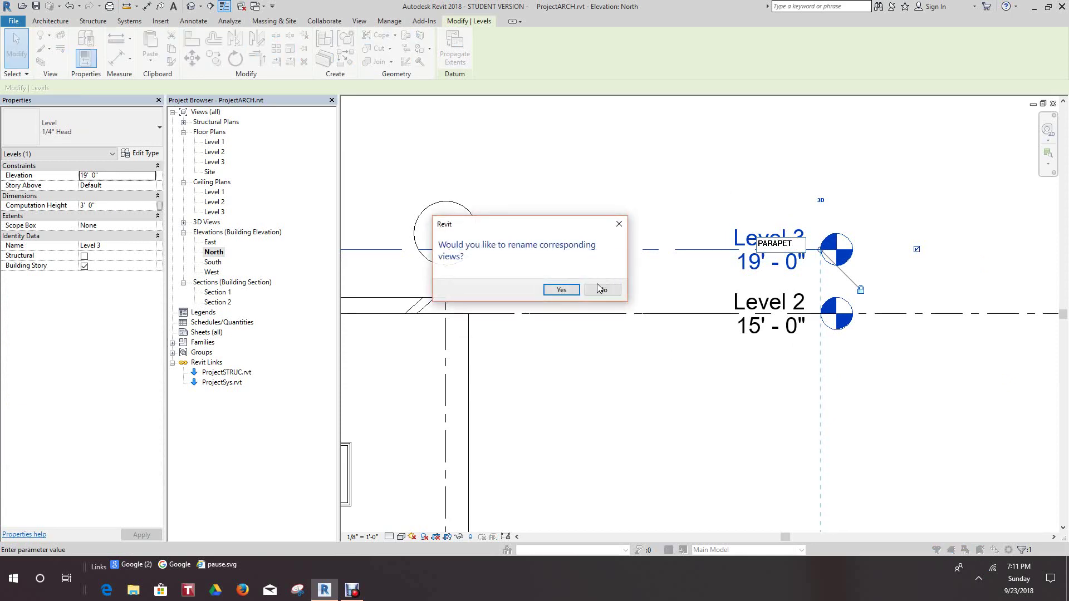
pyautogui.click(560, 290)
pyautogui.scroll(-6, 558, 289)
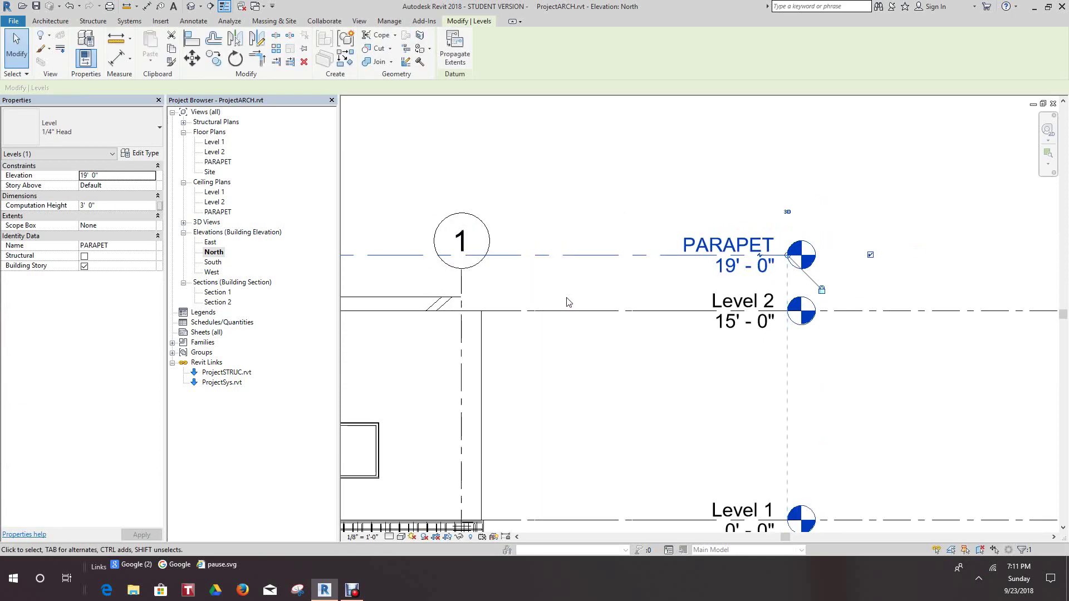
# - Set the PARAPET level's elevation to 18'-0"
pyautogui.moveTo(648, 333); pyautogui.dragTo(688, 326, button='middle')
pyautogui.scroll(2, 558, 317)
pyautogui.moveTo(623, 355); pyautogui.dragTo(709, 364, button='middle')
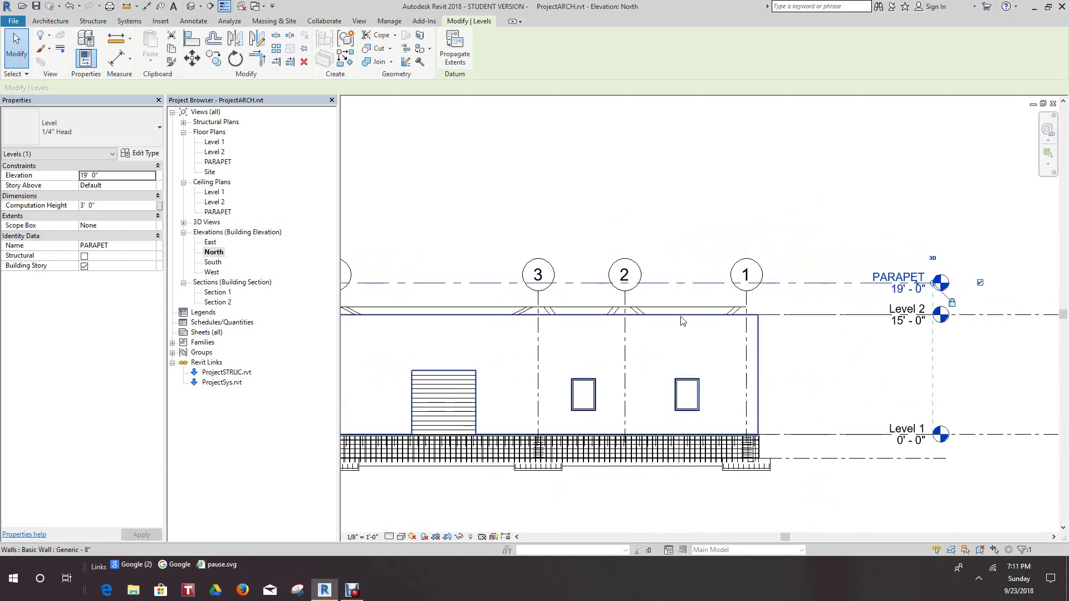
pyautogui.scroll(2, 906, 283)
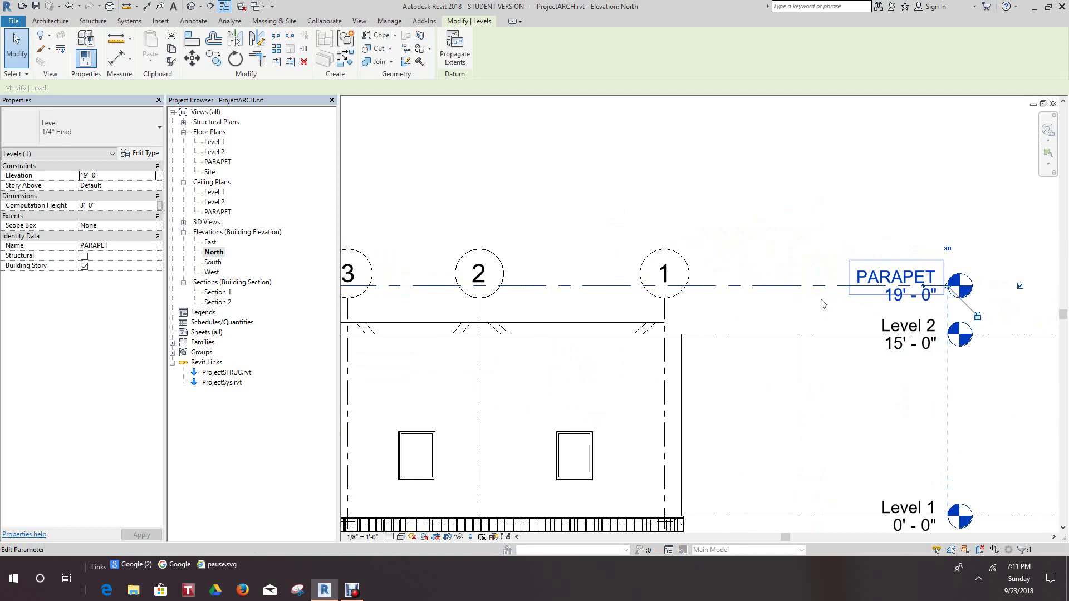
pyautogui.click(917, 279)
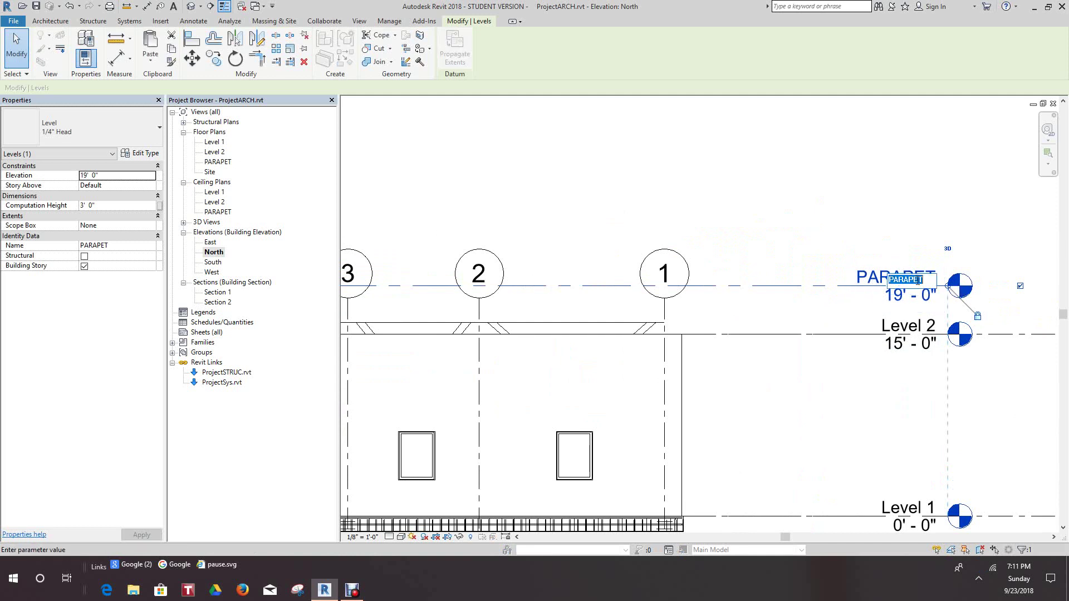
pyautogui.click(911, 303)
pyautogui.click(903, 295)
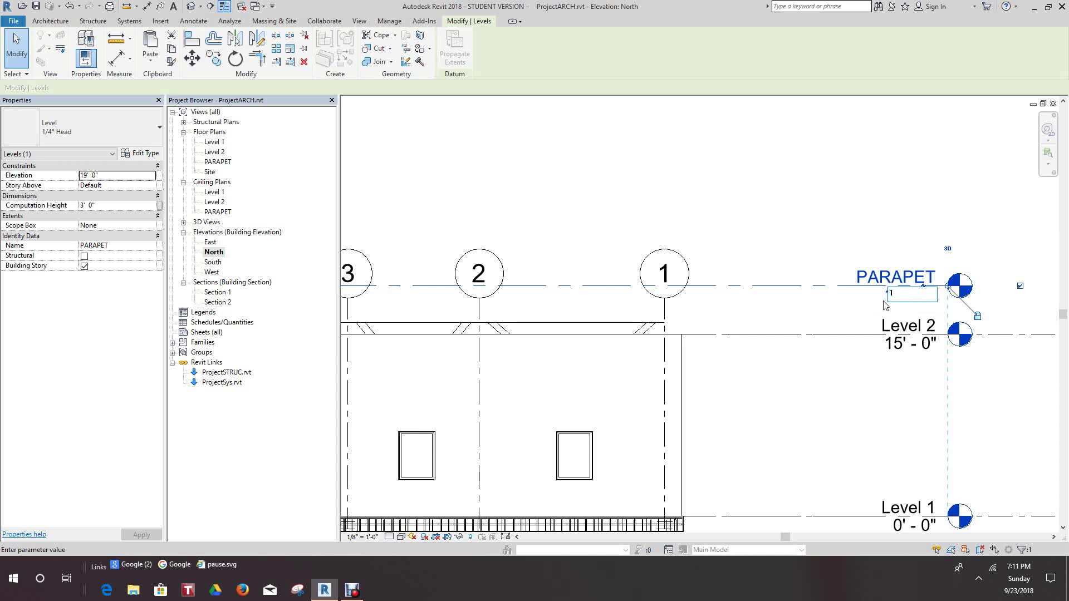
pyautogui.press('Return')
pyautogui.click(747, 215)
# - Set the north exterior wall's top constraint to Up to level: PARAPET
pyautogui.scroll(3, 781, 231)
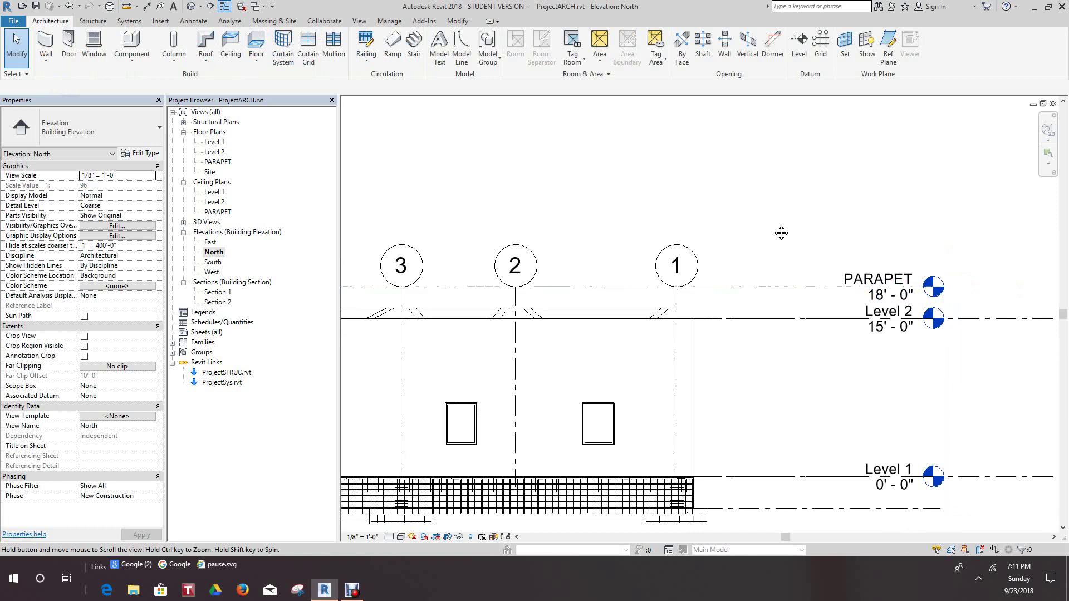
pyautogui.scroll(-4, 754, 327)
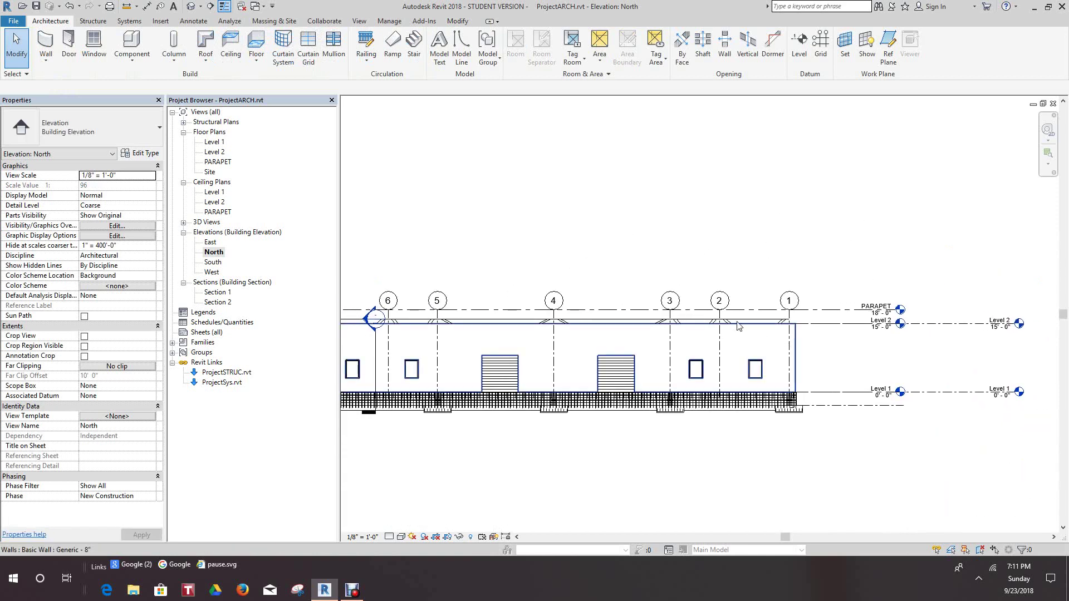
pyautogui.click(735, 326)
pyautogui.scroll(-2, 550, 248)
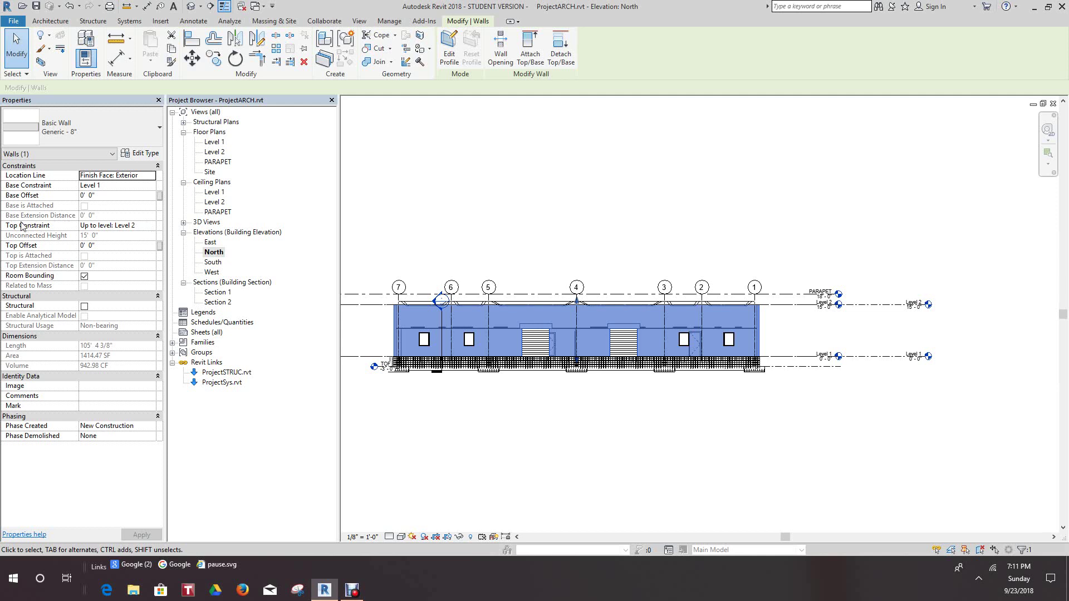
pyautogui.click(155, 228)
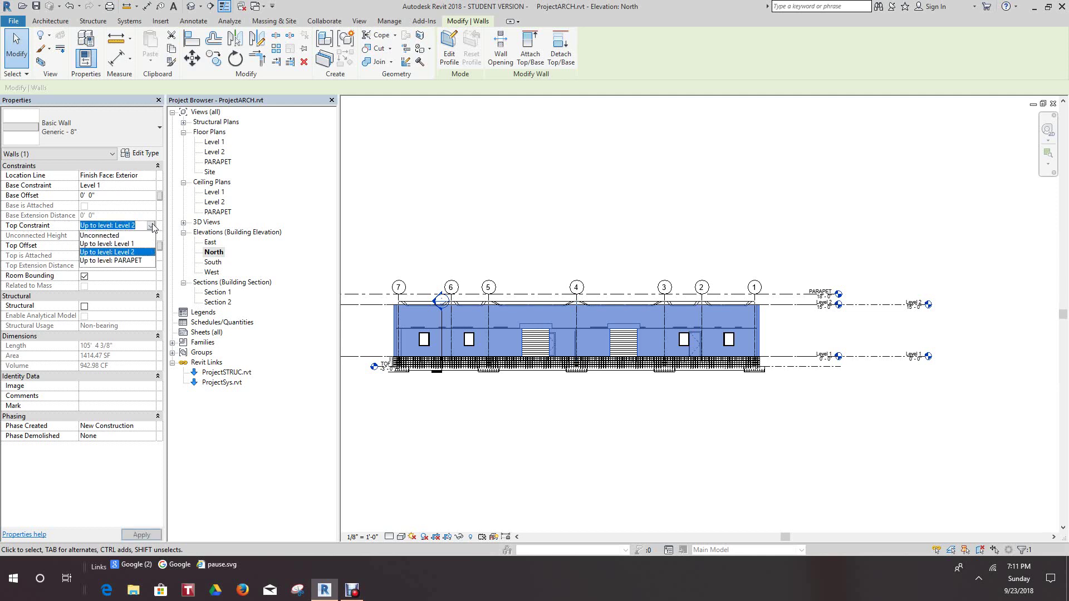
pyautogui.click(122, 260)
pyautogui.click(549, 224)
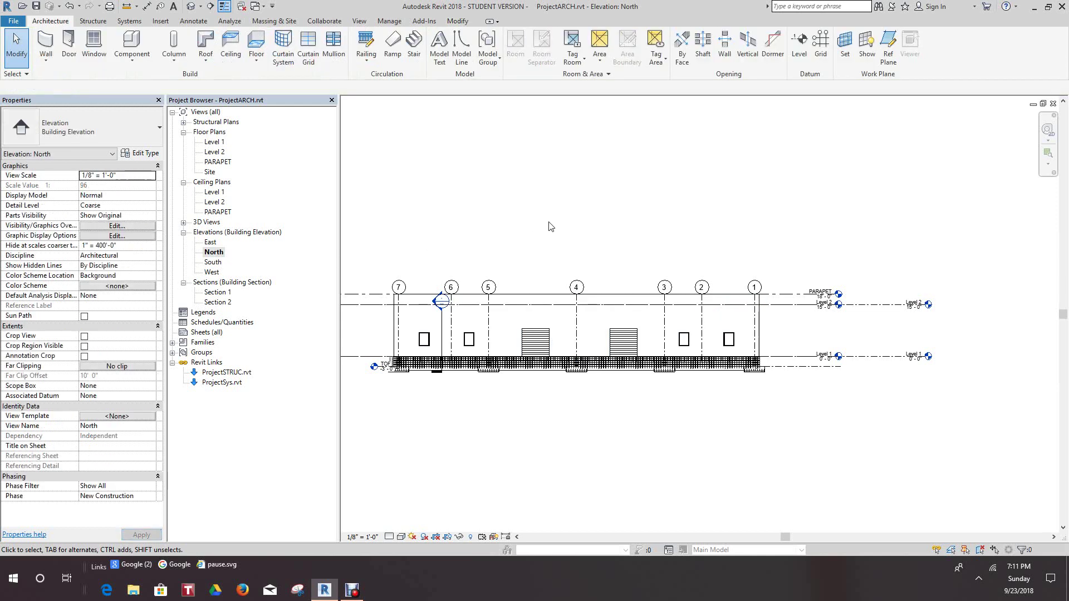
# - In the default 3D view, set the east exterior wall's top constraint to Up to level: PARAPET
pyautogui.scroll(-1, 513, 210)
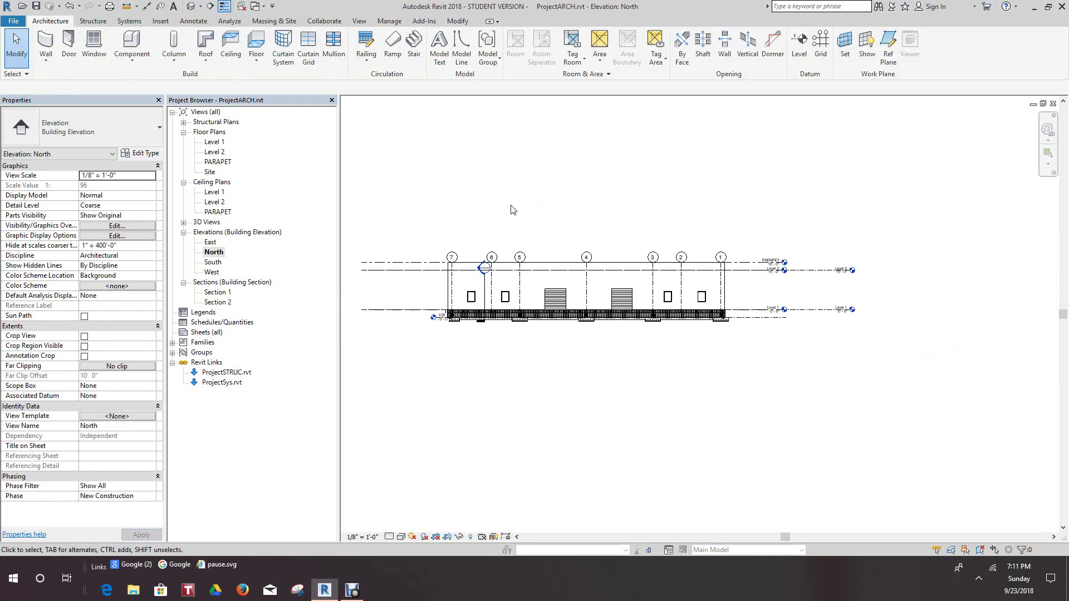
pyautogui.click(191, 6)
pyautogui.scroll(5, 613, 298)
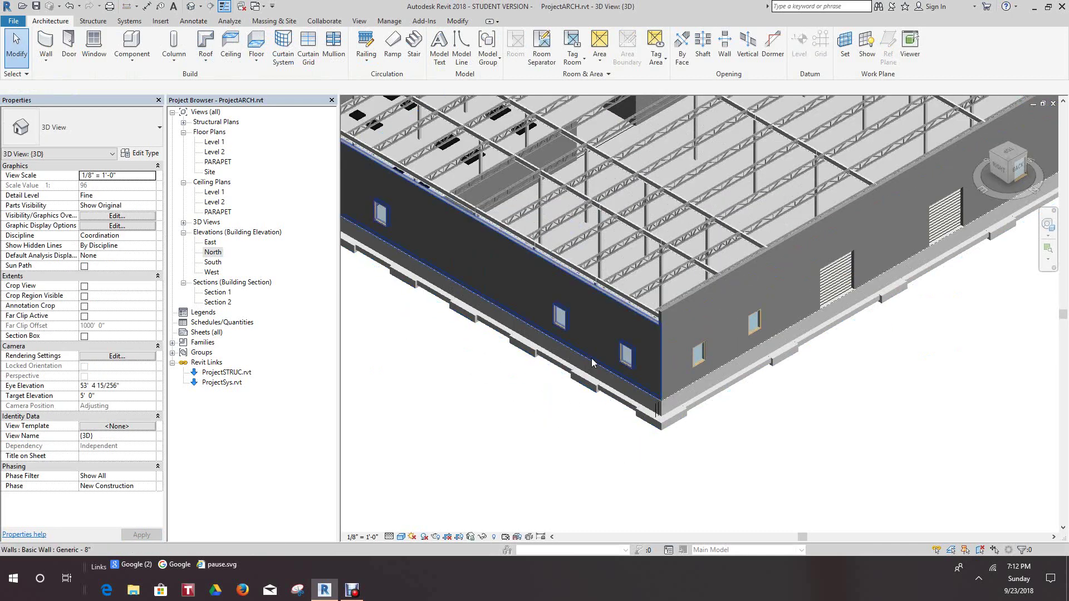
pyautogui.click(622, 282)
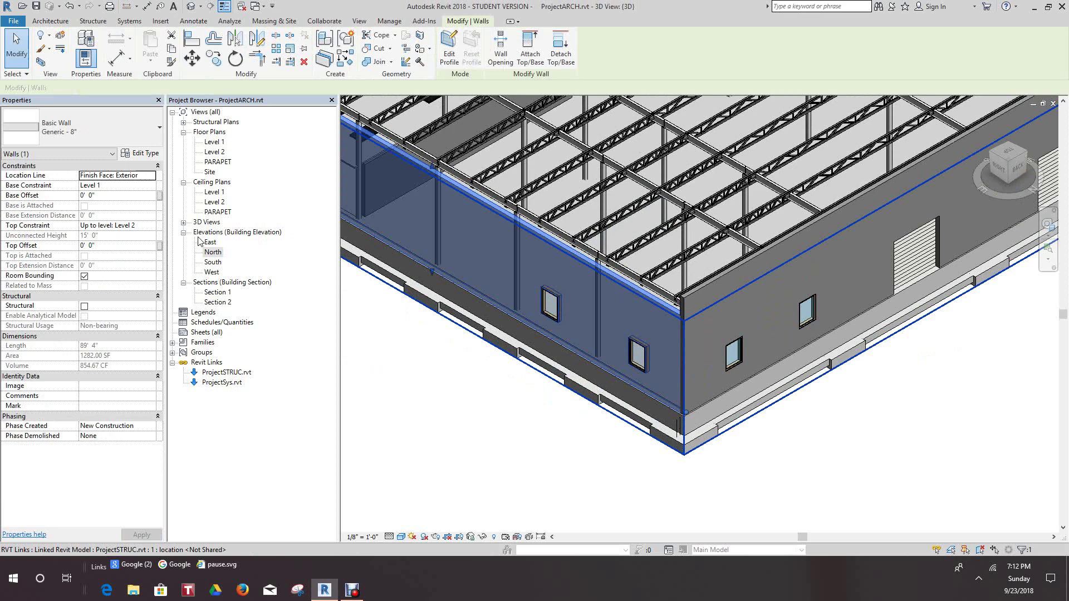
pyautogui.scroll(-2, 455, 349)
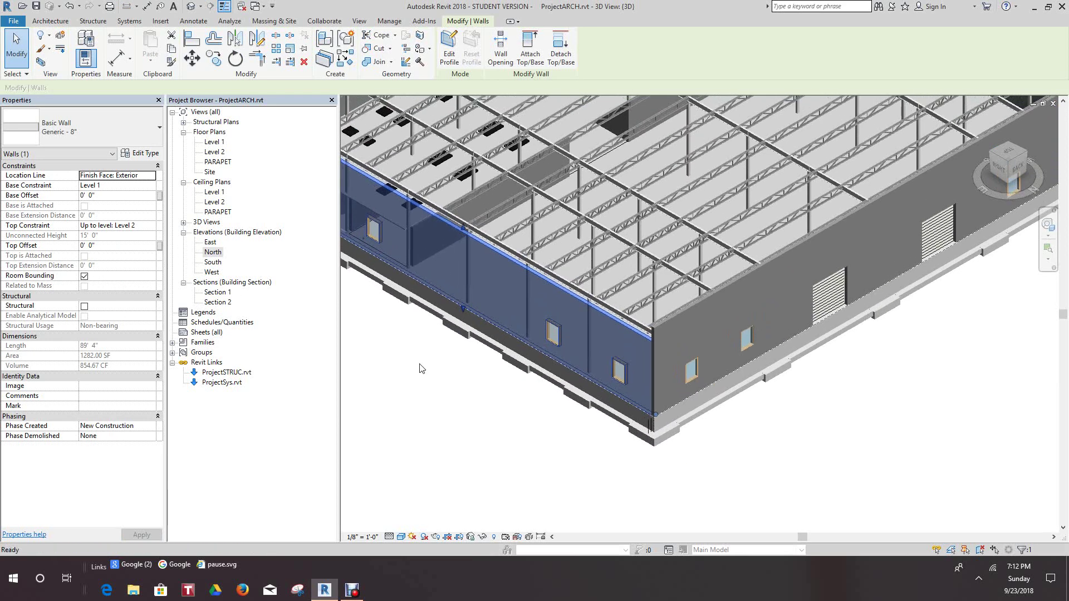
pyautogui.click(151, 225)
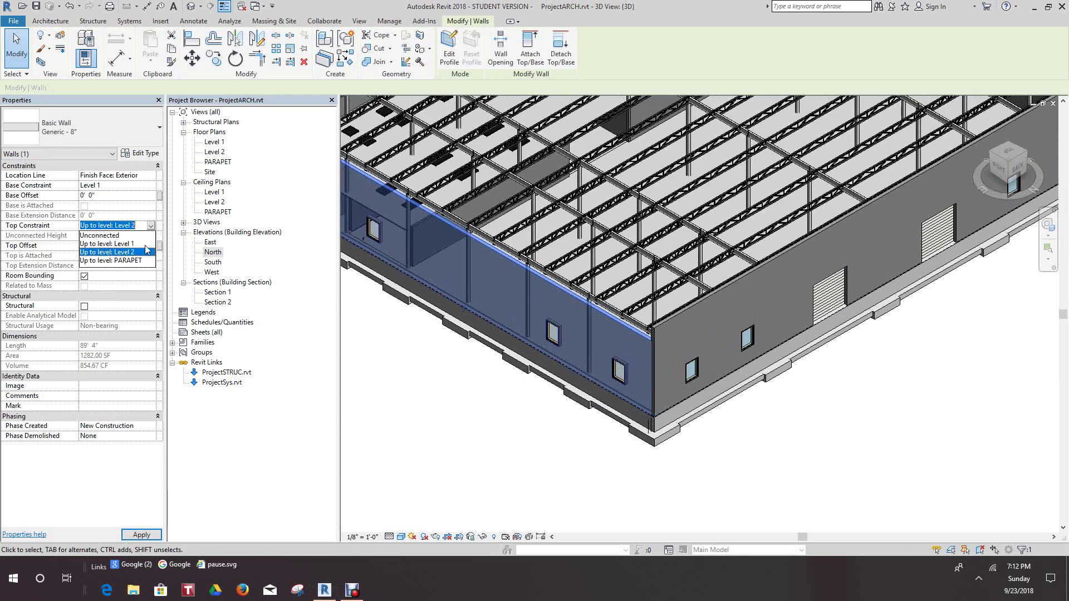
pyautogui.click(137, 260)
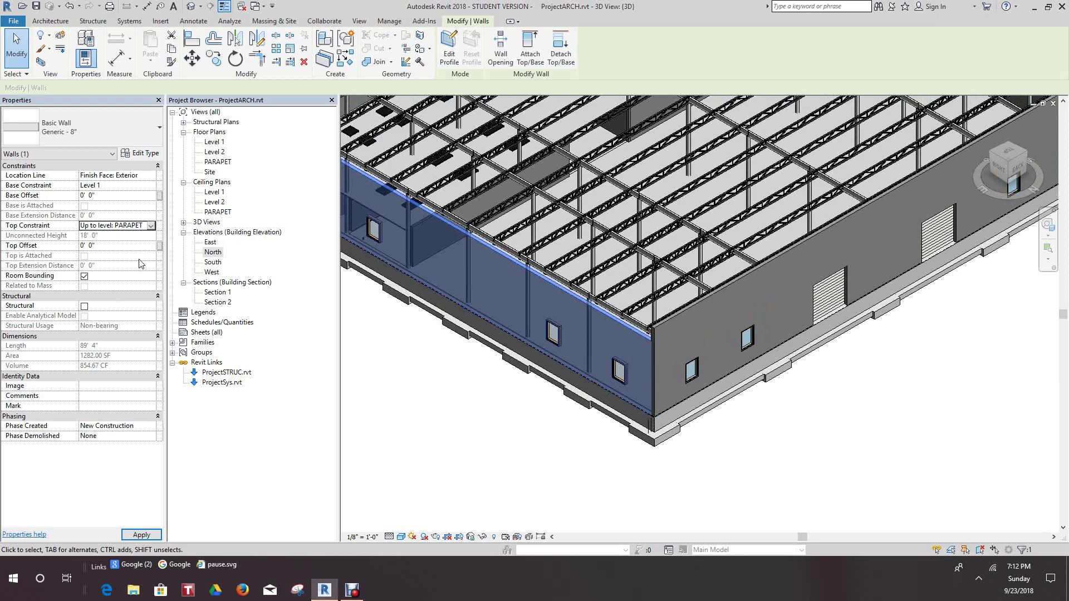
pyautogui.click(454, 379)
# - Set the south exterior wall's top constraint to Up to level: PARAPET
pyautogui.scroll(-2, 454, 379)
pyautogui.moveTo(454, 379); pyautogui.dragTo(573, 565, button='middle')
pyautogui.scroll(5, 556, 312)
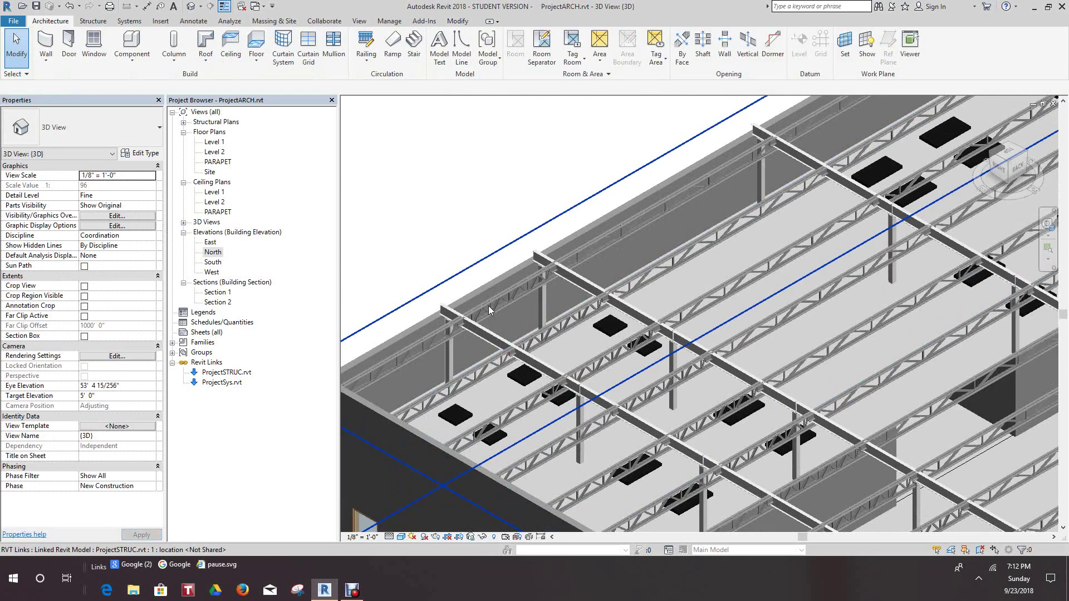
pyautogui.click(481, 288)
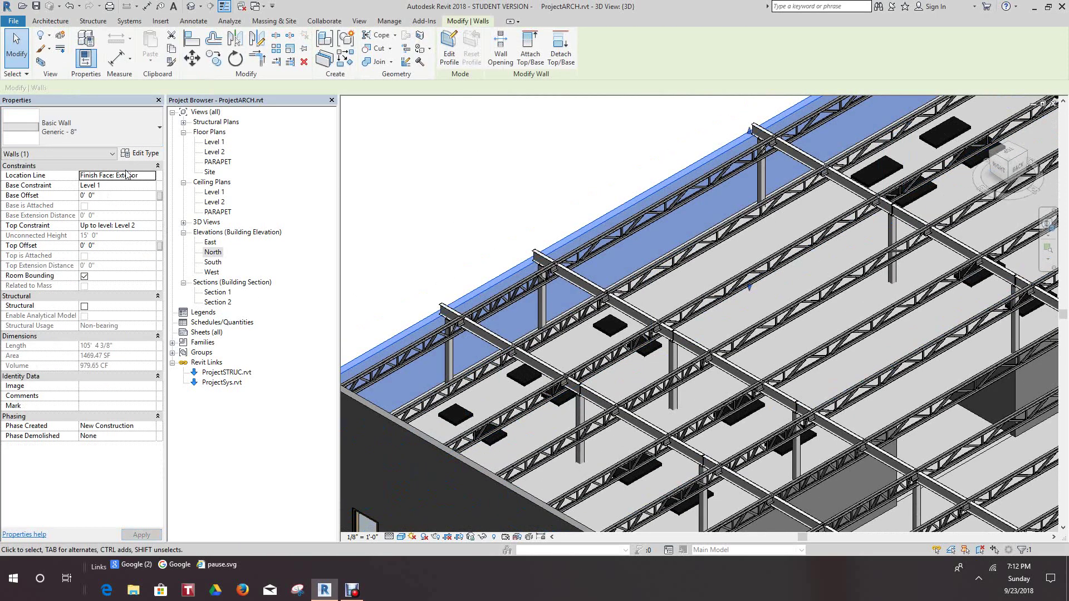
pyautogui.click(154, 230)
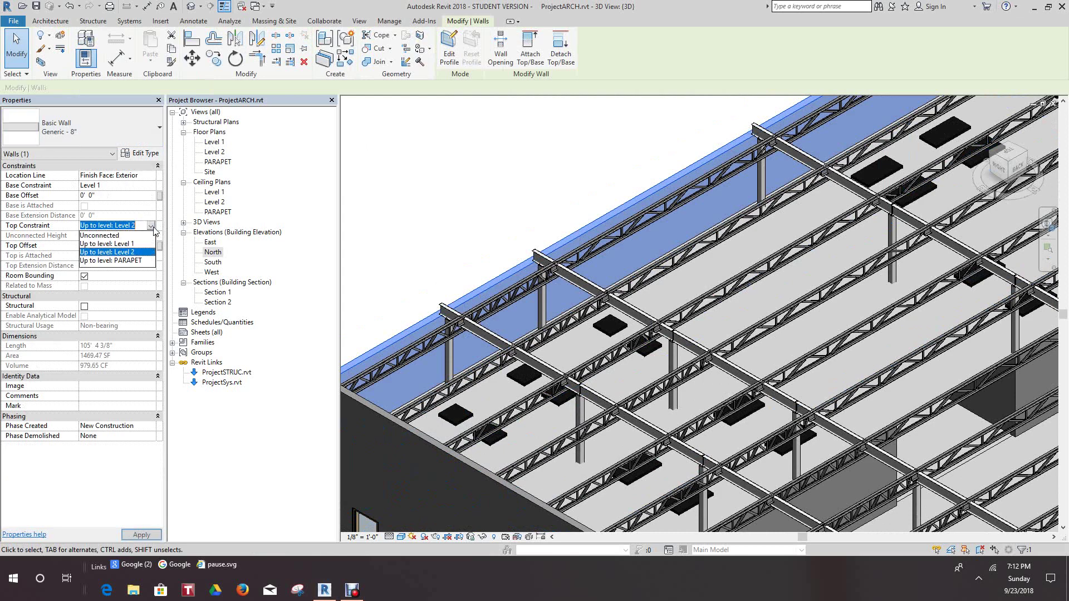
pyautogui.click(137, 261)
pyautogui.scroll(-4, 440, 216)
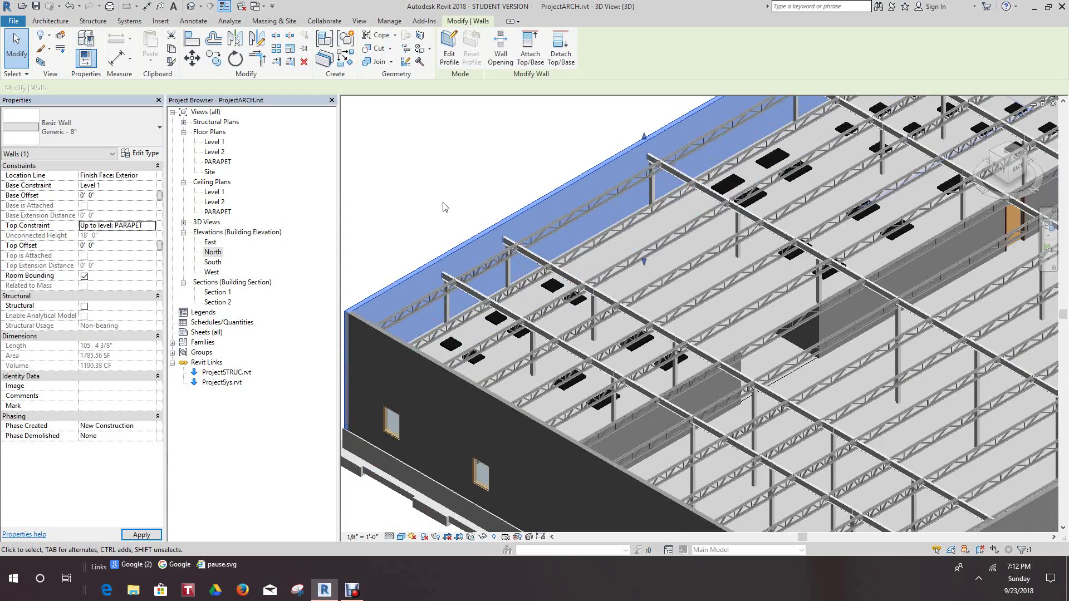
# - Set the west exterior wall's top constraint to Up to level: PARAPET and check the raised walls all around the building
pyautogui.scroll(4, 762, 247)
pyautogui.scroll(3, 761, 248)
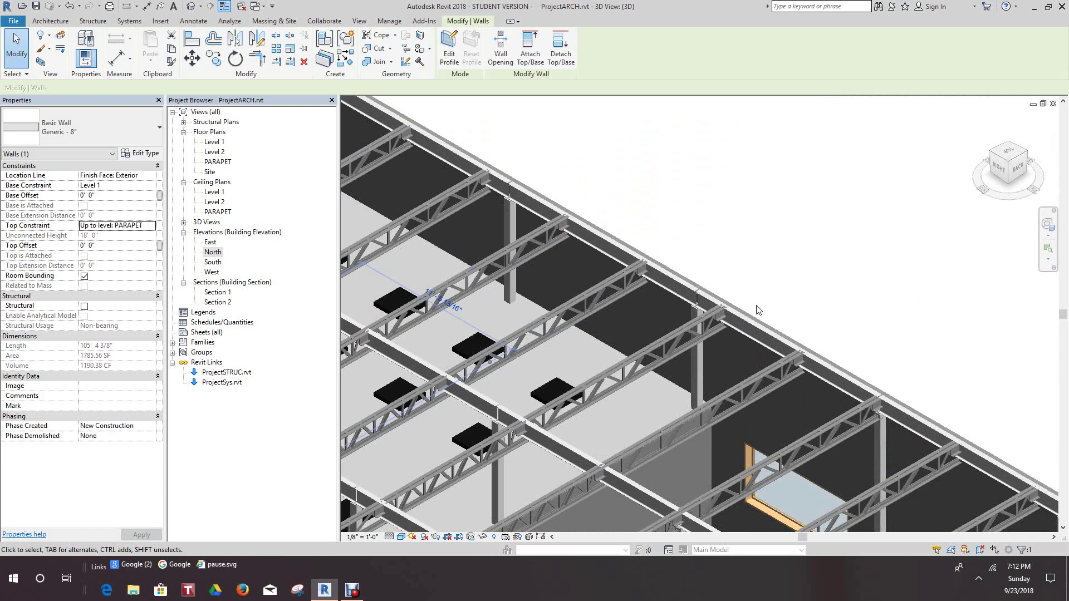
pyautogui.click(744, 307)
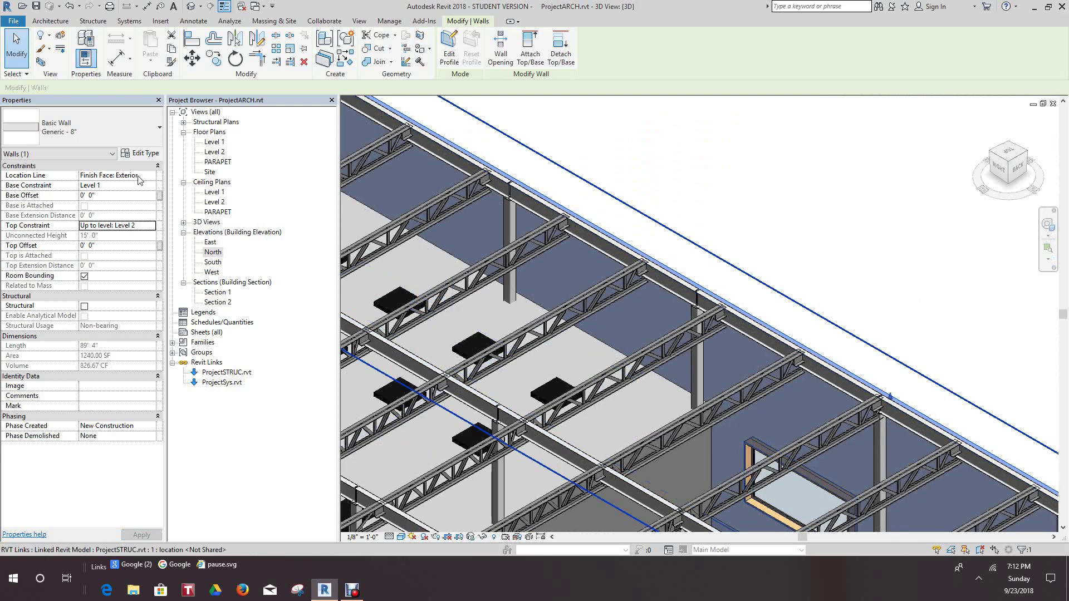
pyautogui.click(149, 228)
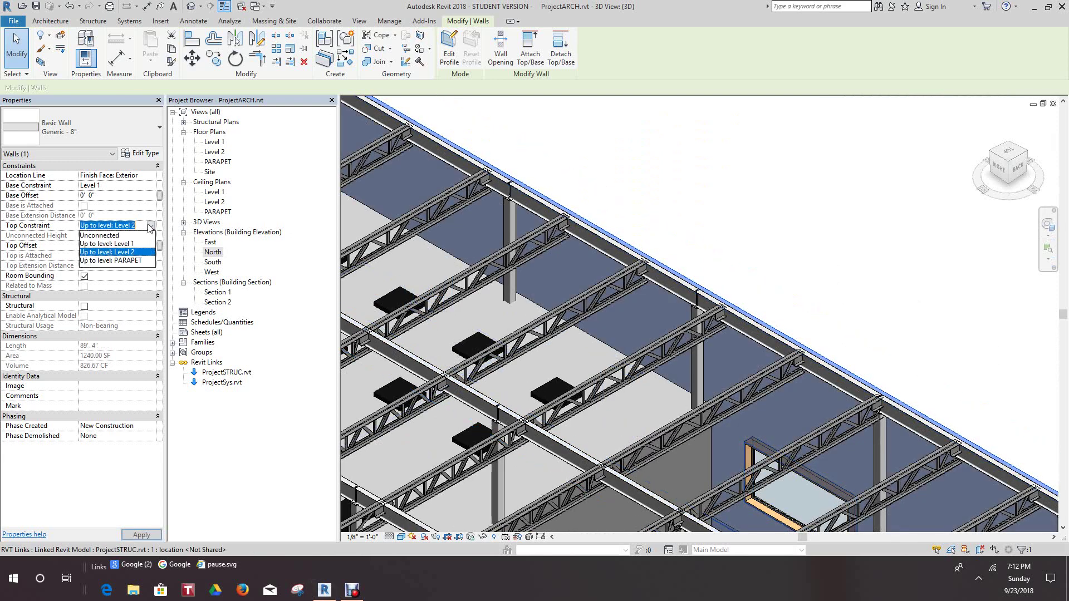
pyautogui.click(124, 261)
pyautogui.click(695, 228)
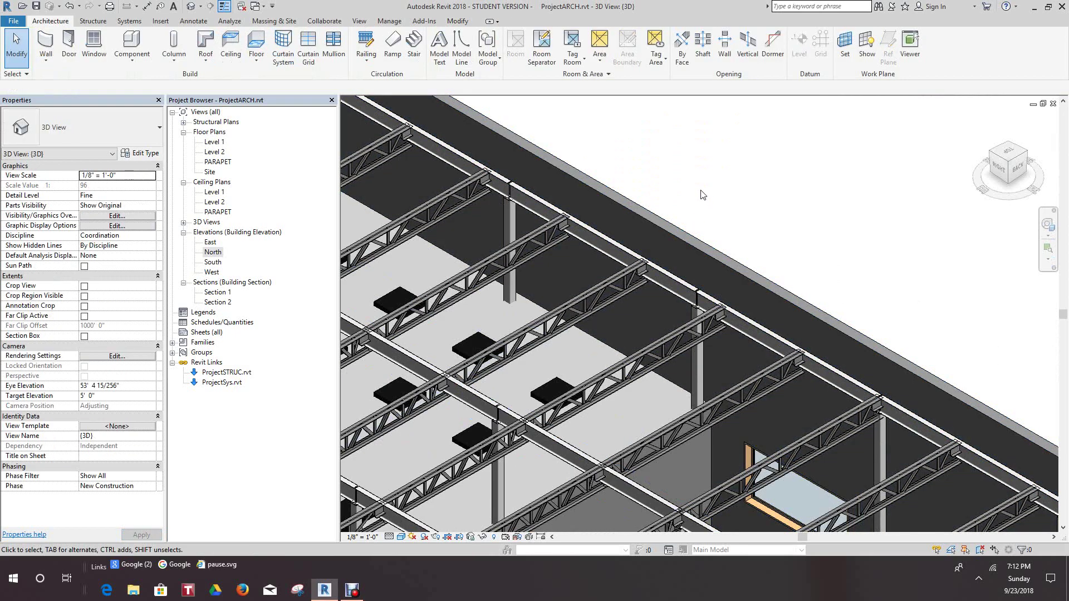
pyautogui.scroll(-2, 728, 187)
pyautogui.scroll(-3, 730, 187)
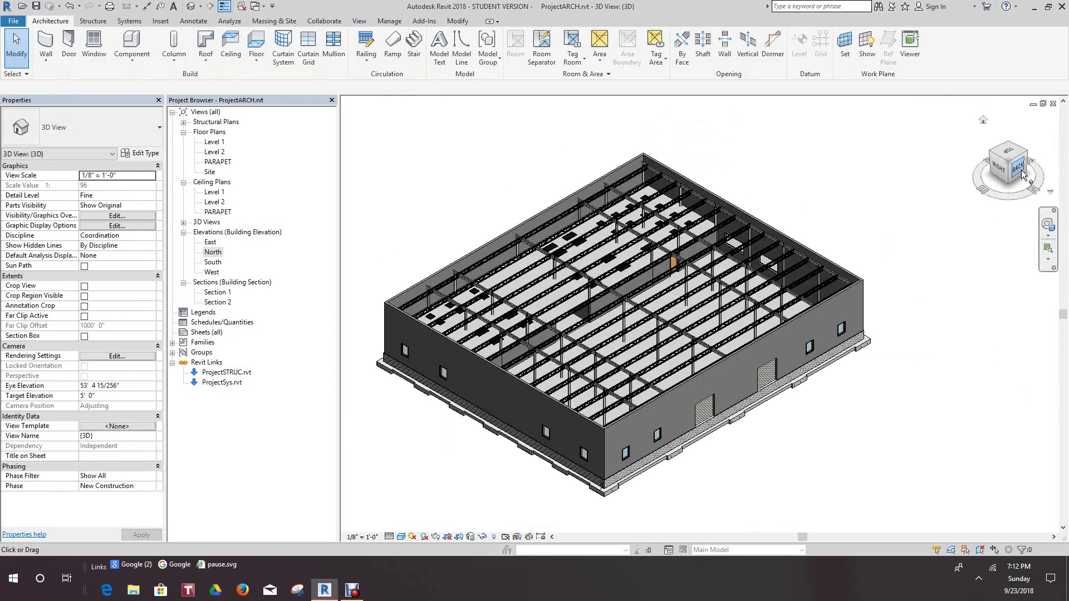
pyautogui.moveTo(1014, 173); pyautogui.dragTo(716, 111)
pyautogui.keyDown('shift'); pyautogui.moveTo(623, 124); pyautogui.dragTo(974, 128, button='middle'); pyautogui.keyUp('shift')
# - Open the Level 1 floor plan and examine the ladies and mens bath layout beside the utility room
pyautogui.doubleClick(214, 142)
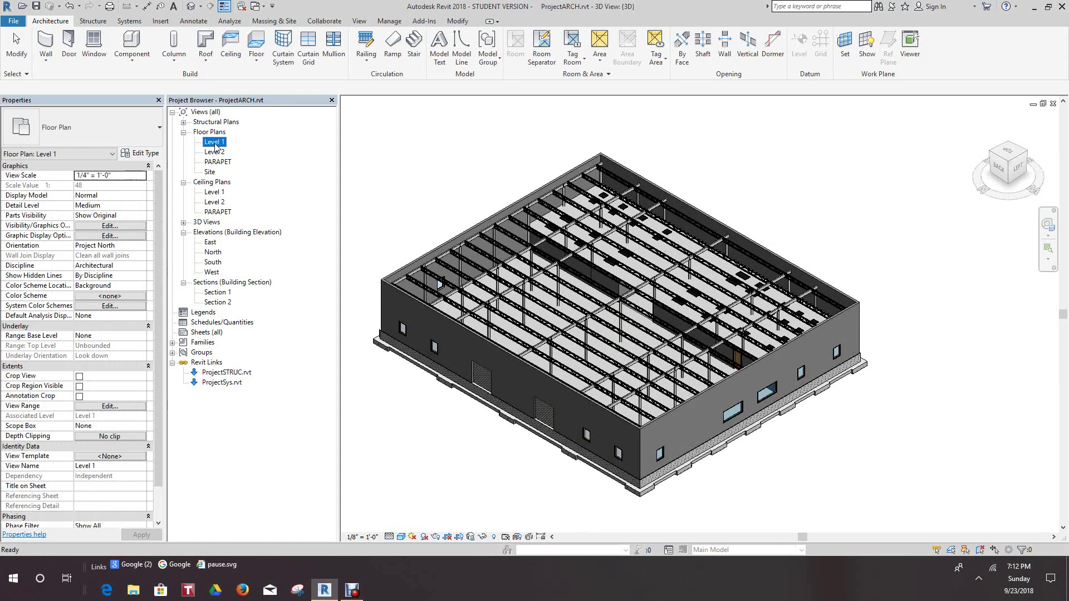
pyautogui.scroll(-1, 689, 382)
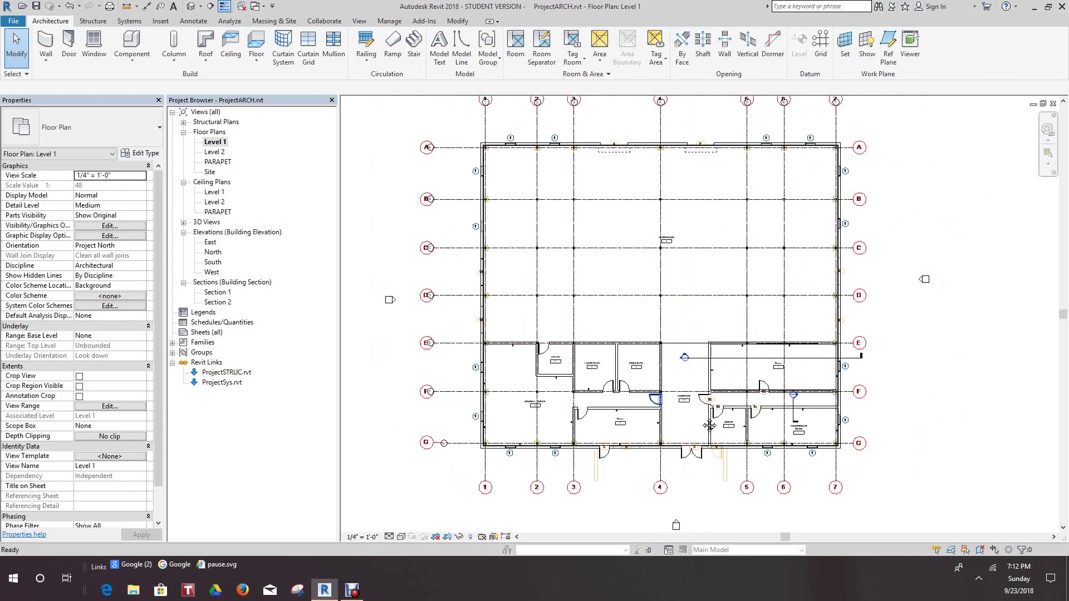
pyautogui.scroll(4, 680, 394)
pyautogui.scroll(-2, 676, 367)
pyautogui.moveTo(679, 376); pyautogui.dragTo(668, 282, button='middle')
pyautogui.scroll(3, 662, 324)
pyautogui.scroll(-3, 661, 323)
pyautogui.scroll(-1, 650, 373)
pyautogui.scroll(7, 570, 349)
pyautogui.scroll(-1, 668, 282)
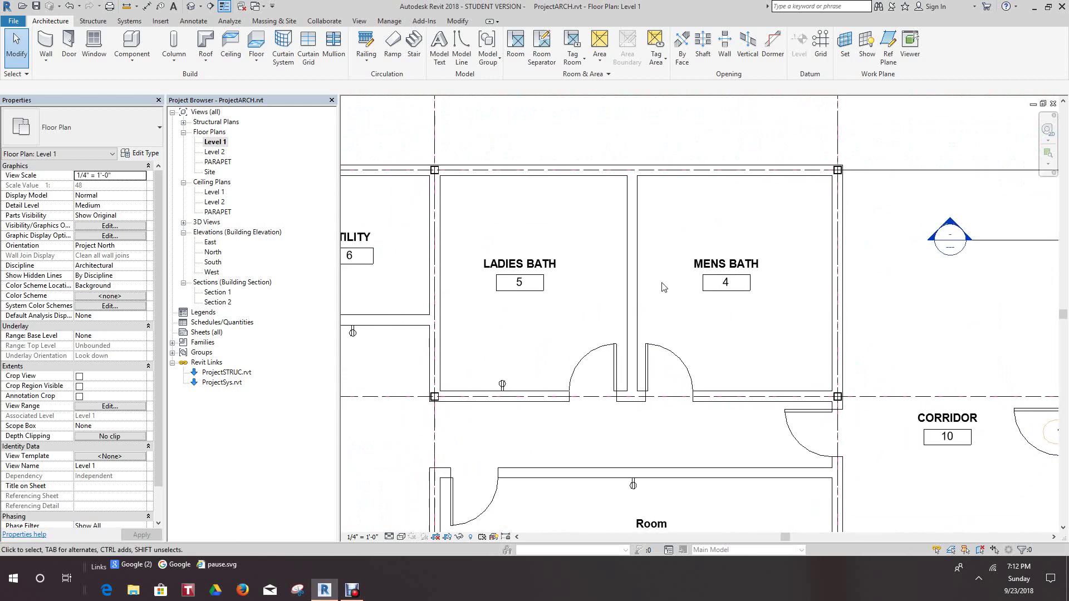
pyautogui.scroll(-3, 660, 304)
pyautogui.scroll(4, 564, 369)
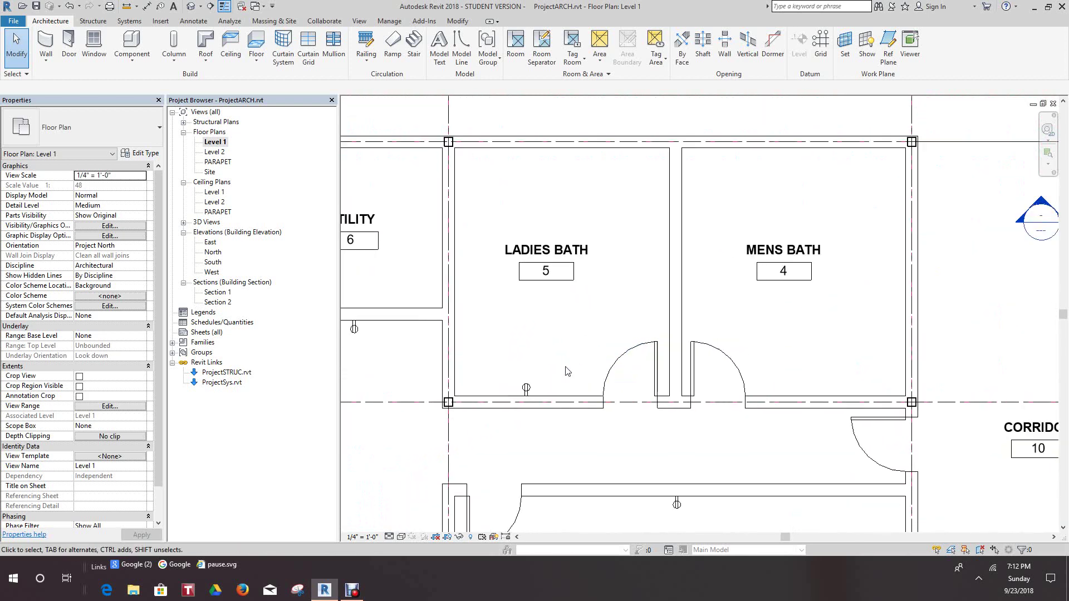
pyautogui.scroll(-3, 535, 384)
pyautogui.scroll(2, 553, 390)
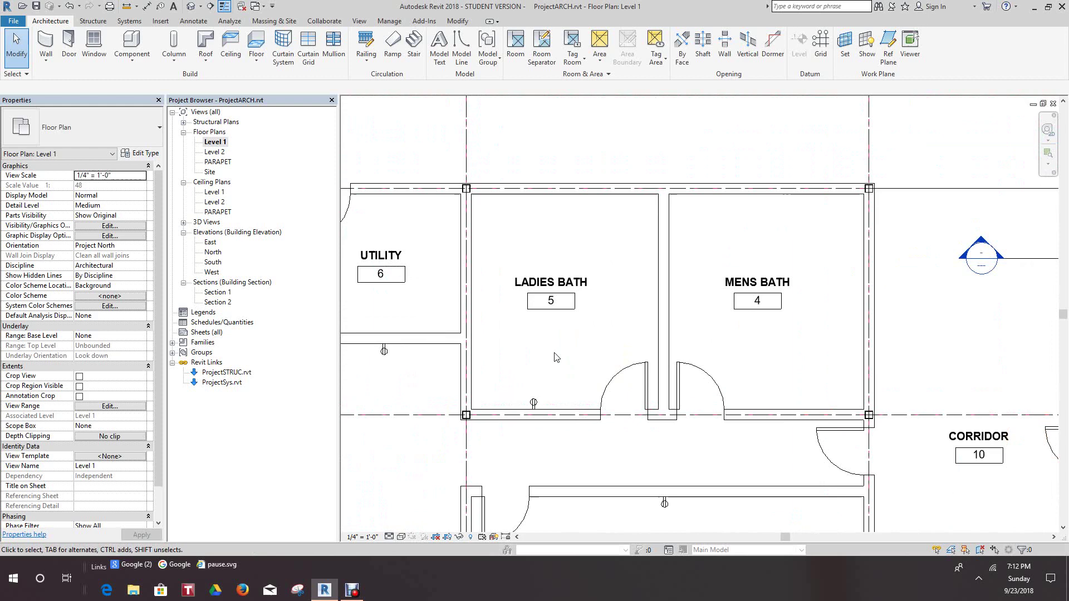
pyautogui.scroll(1, 592, 272)
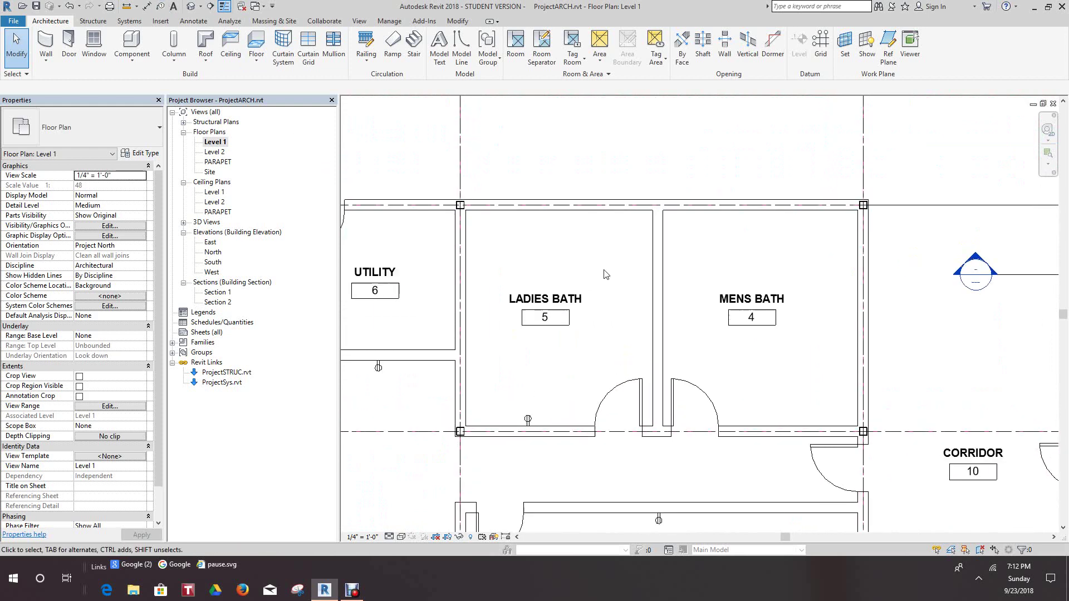
pyautogui.moveTo(606, 269); pyautogui.dragTo(575, 247, button='middle')
pyautogui.scroll(-2, 575, 246)
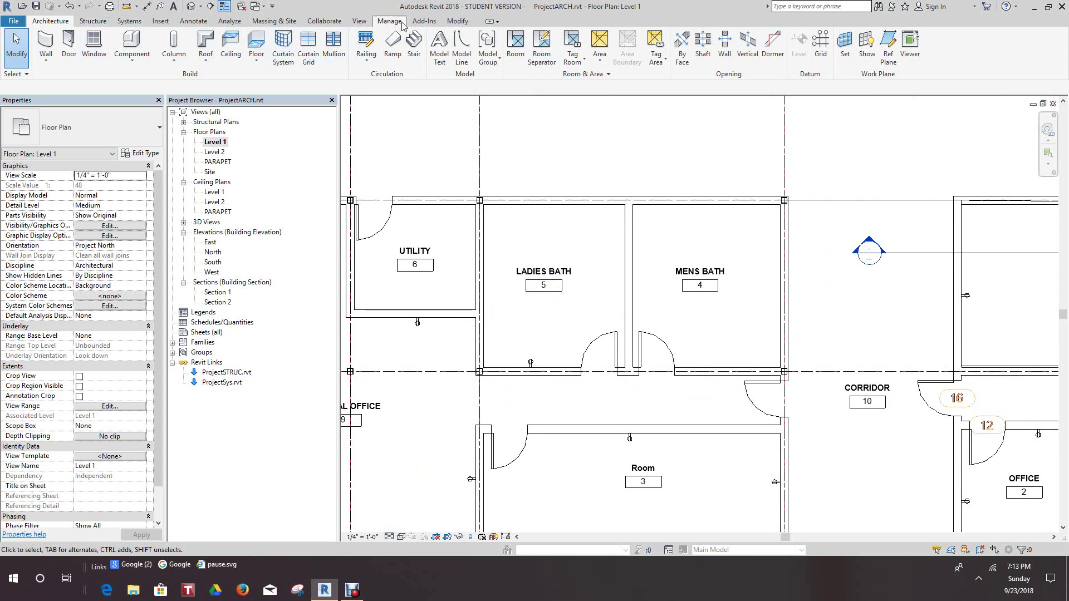
# - Browse the US Imperial family library for loadable families in the Specialty Equipment > Domestic folder, without loading any
pyautogui.click(364, 23)
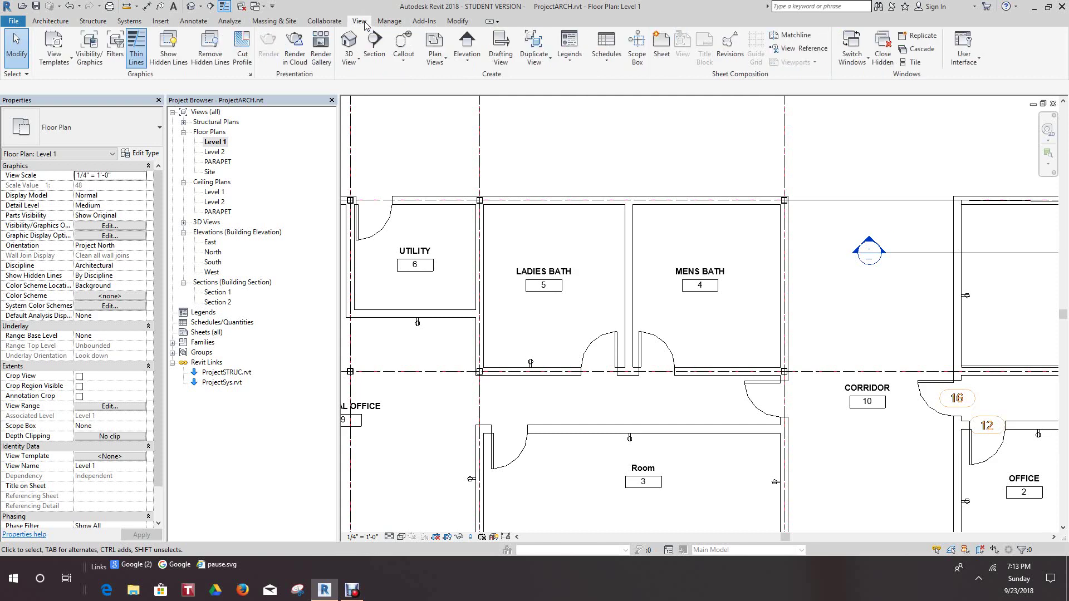
pyautogui.click(162, 22)
pyautogui.click(400, 49)
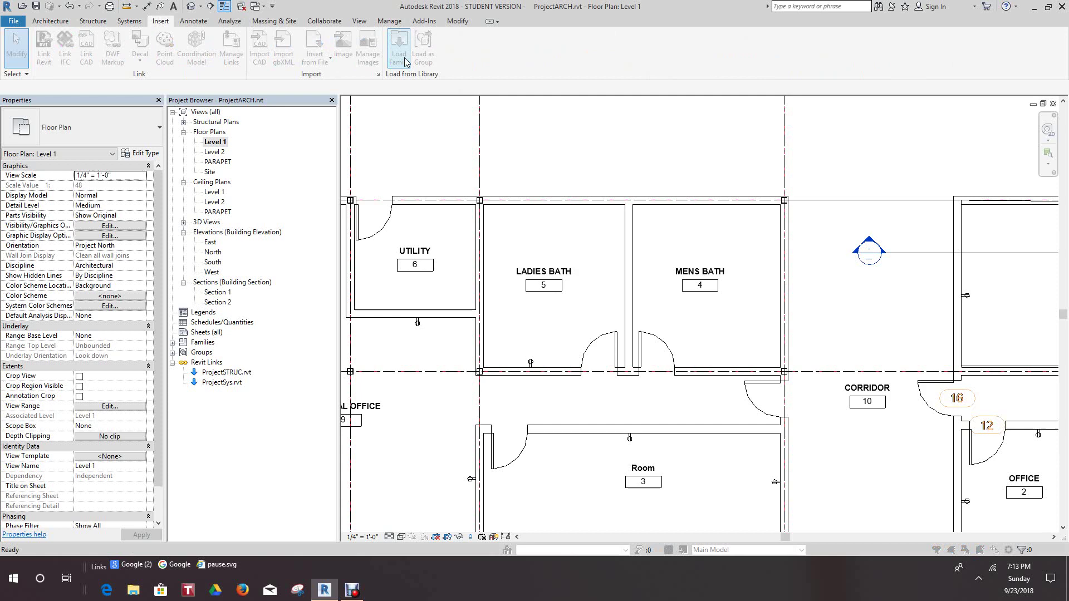
pyautogui.scroll(-4, 517, 264)
pyautogui.scroll(-4, 516, 268)
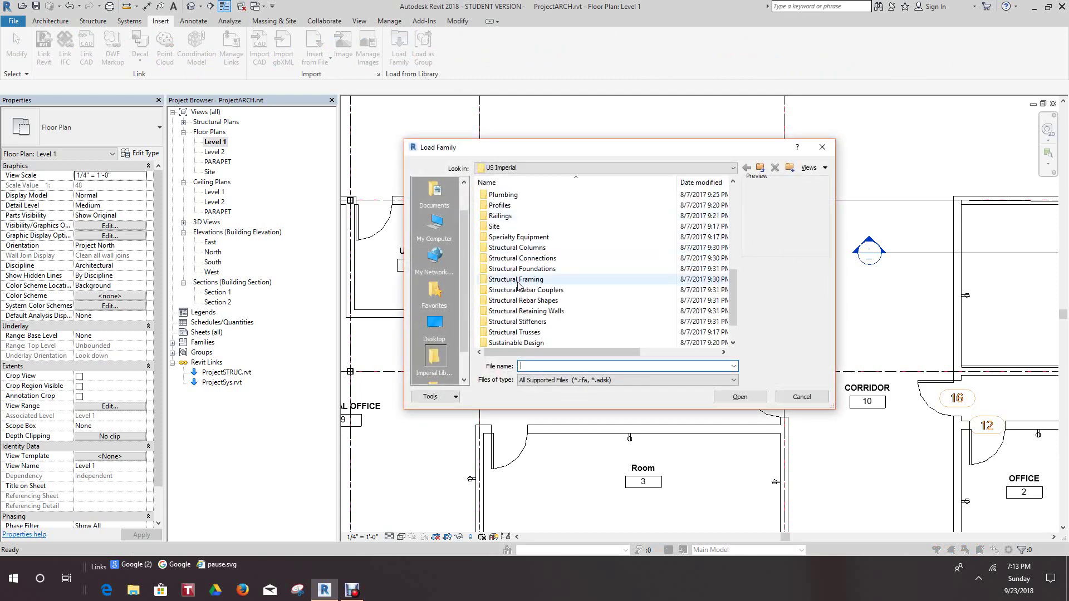
pyautogui.doubleClick(520, 237)
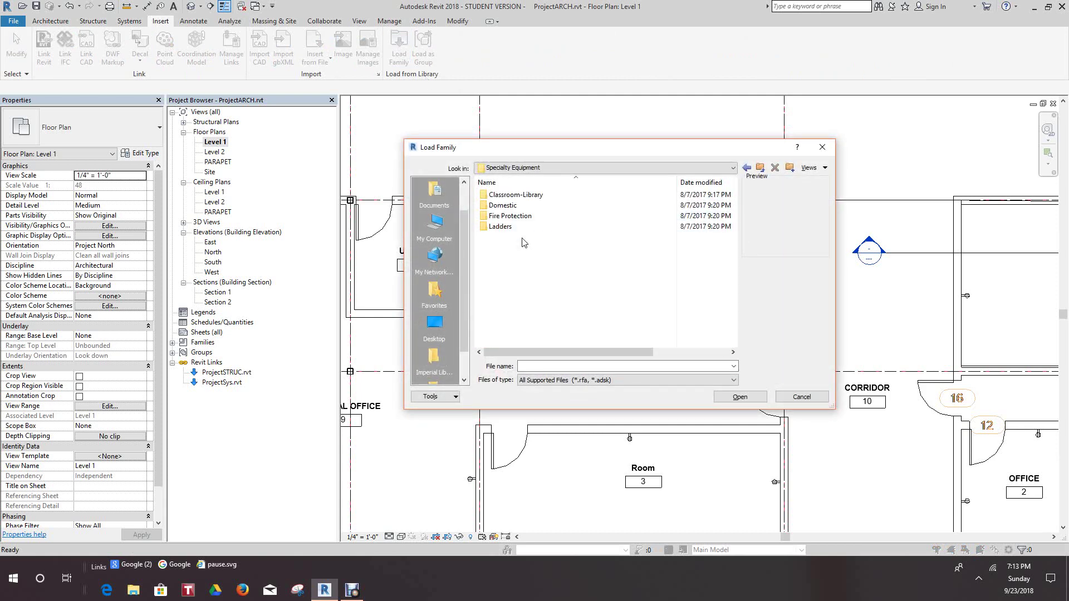
pyautogui.doubleClick(512, 206)
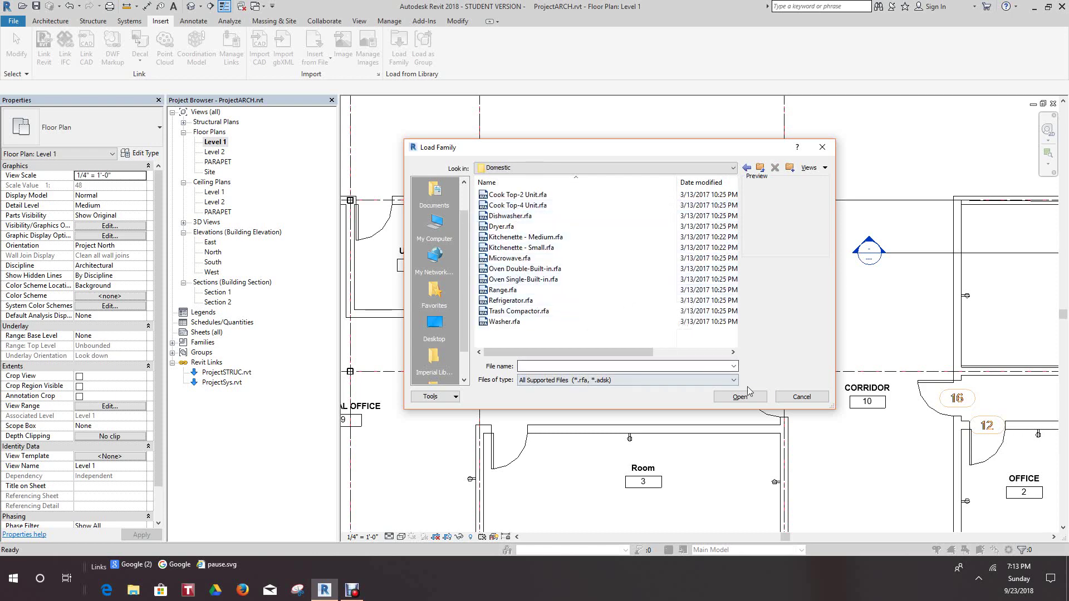
pyautogui.click(802, 397)
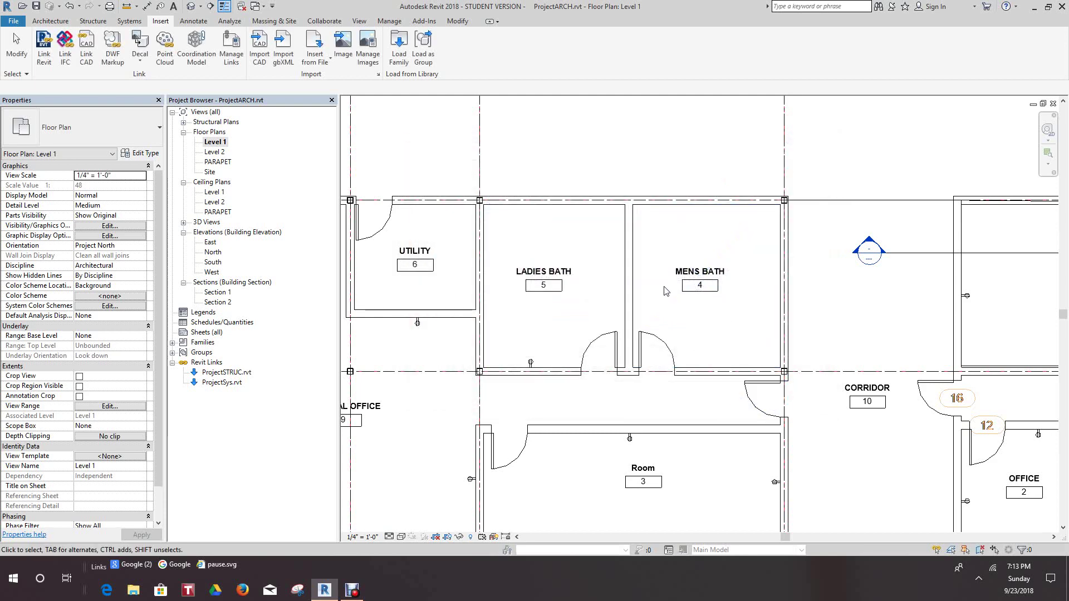
# - Examine the Level 1 room layout from the general office and baths across to the corridor, offices and conference room
pyautogui.scroll(-5, 664, 291)
pyautogui.scroll(5, 580, 429)
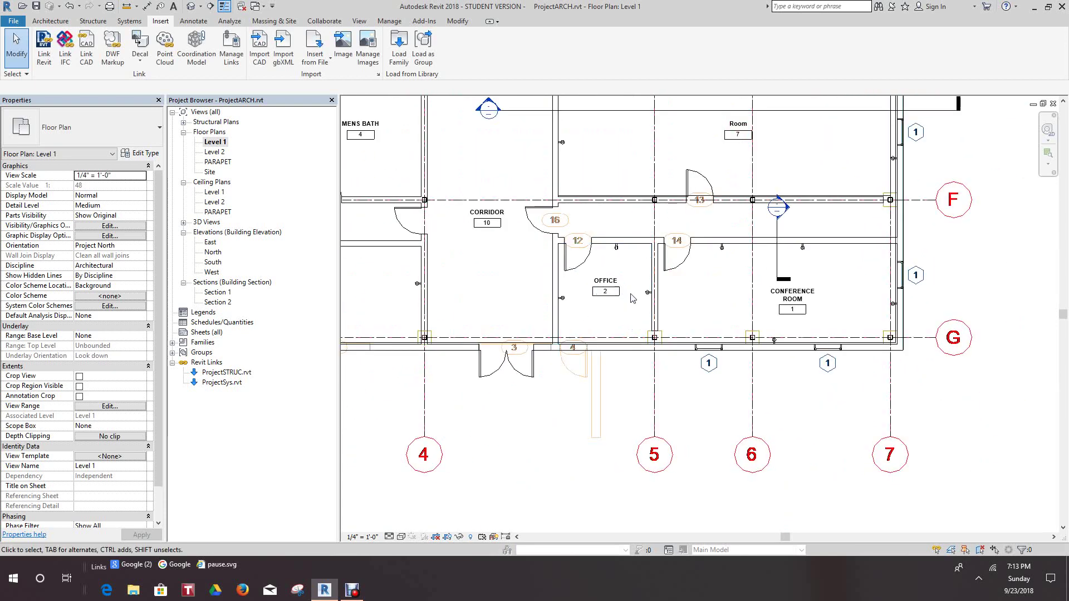
pyautogui.moveTo(693, 207); pyautogui.dragTo(767, 307, button='middle')
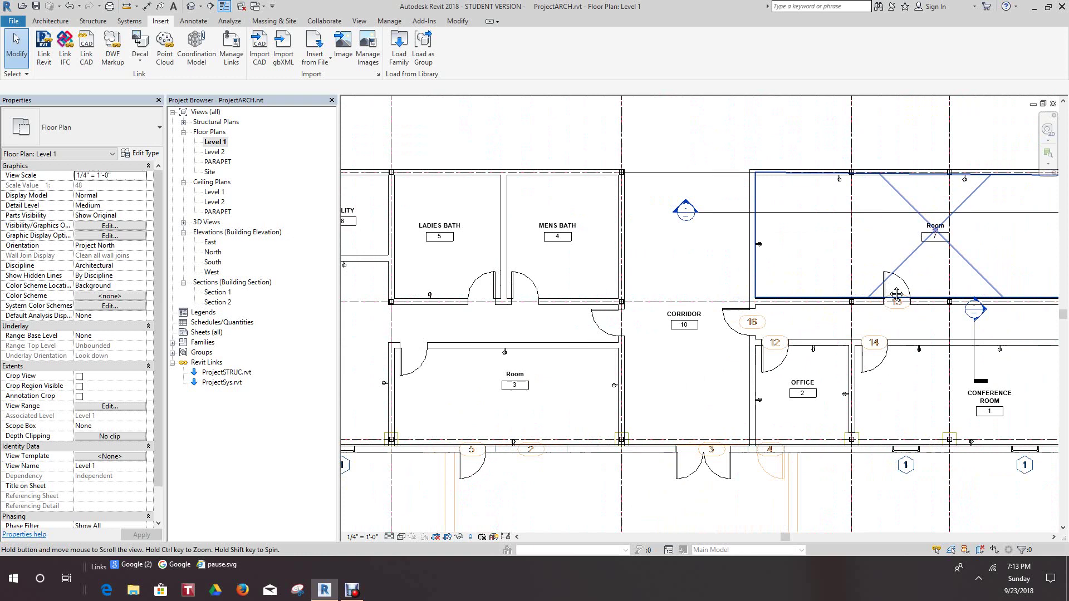
pyautogui.moveTo(896, 294); pyautogui.dragTo(911, 291, button='middle')
pyautogui.scroll(-1, 606, 305)
pyautogui.moveTo(609, 314); pyautogui.dragTo(741, 306, button='middle')
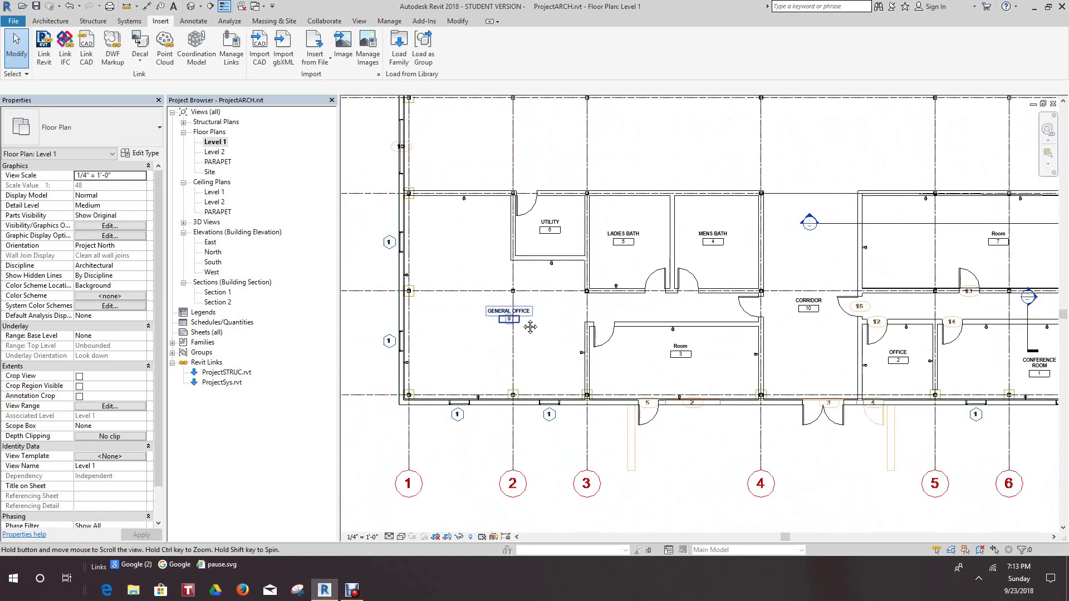
pyautogui.moveTo(530, 327); pyautogui.dragTo(485, 321, button='middle')
pyautogui.moveTo(575, 239); pyautogui.dragTo(530, 203, button='middle')
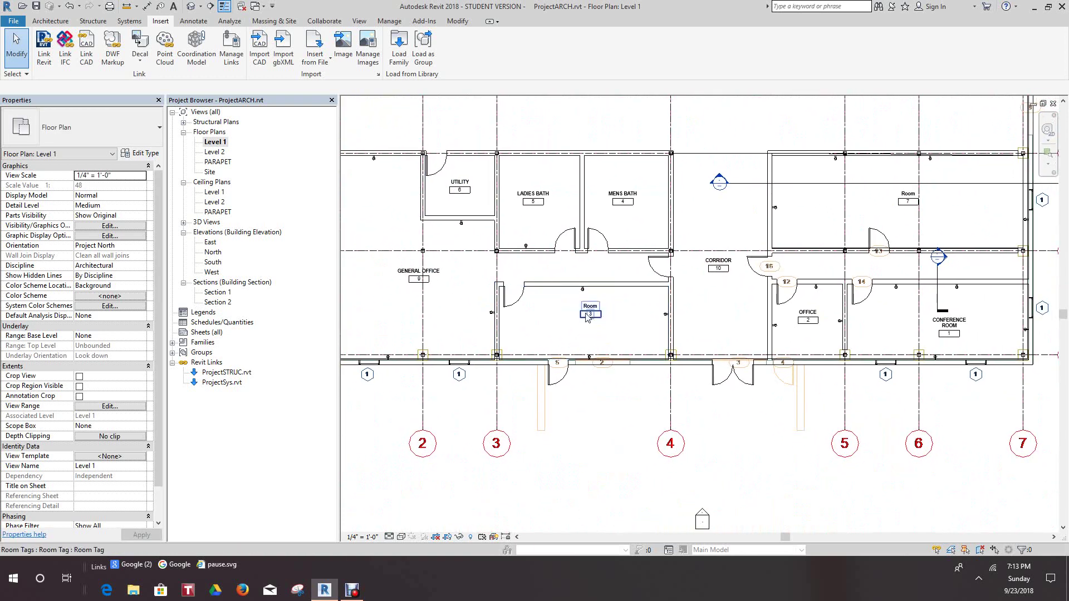
pyautogui.scroll(1, 597, 317)
pyautogui.moveTo(611, 327); pyautogui.dragTo(588, 330, button='middle')
pyautogui.scroll(-1, 600, 325)
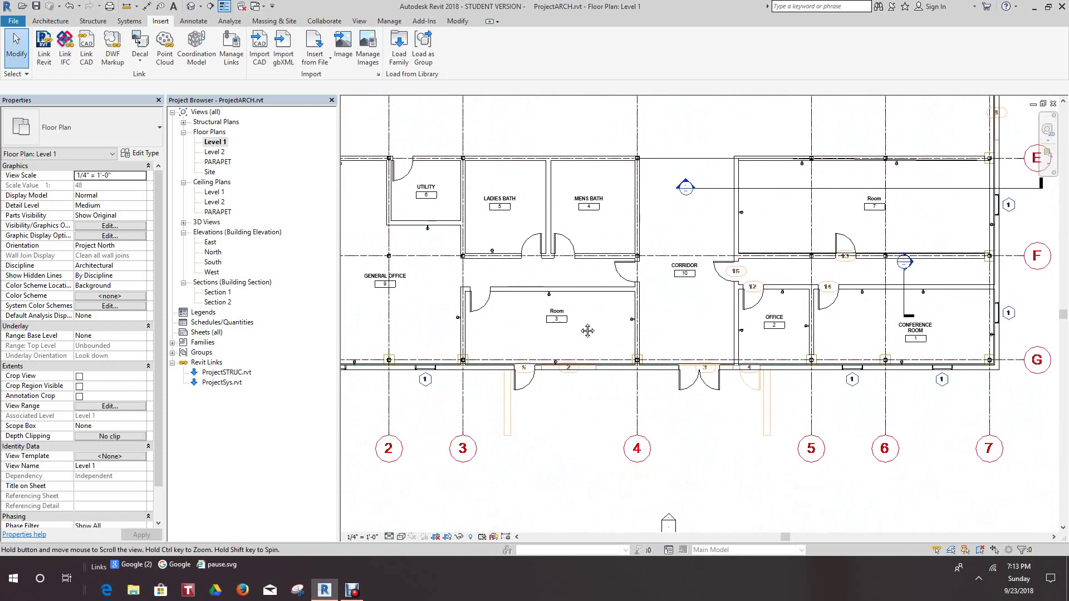
pyautogui.scroll(-3, 568, 323)
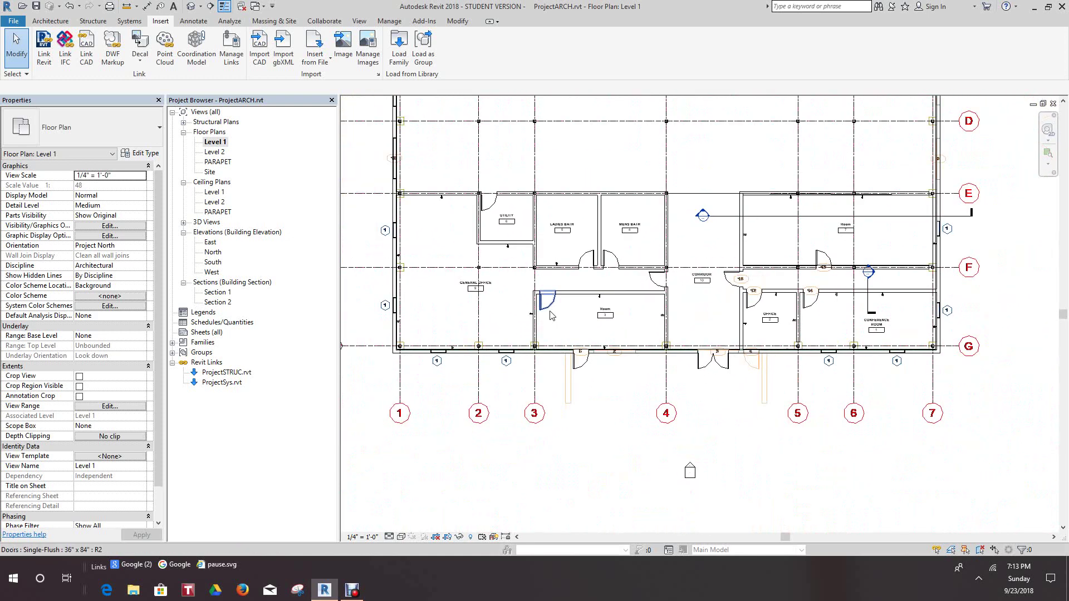
pyautogui.scroll(3, 551, 316)
pyautogui.scroll(-3, 579, 329)
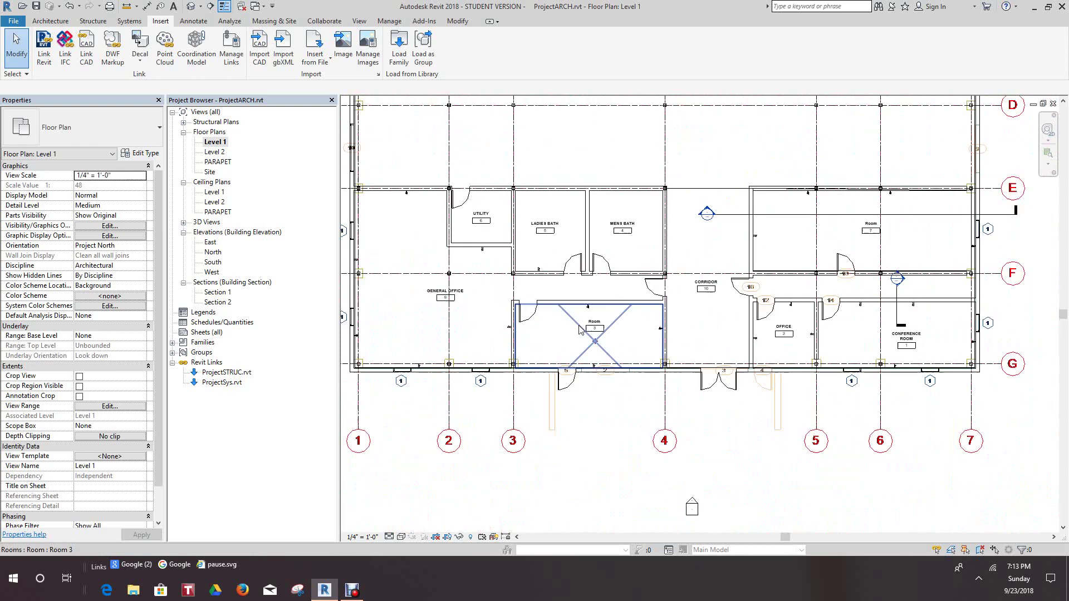
# - Examine unnamed Room 3 and the spaces around it on the Level 1 floor plan
pyautogui.moveTo(594, 330); pyautogui.dragTo(585, 320, button='middle')
pyautogui.scroll(1, 595, 331)
pyautogui.scroll(-1, 595, 331)
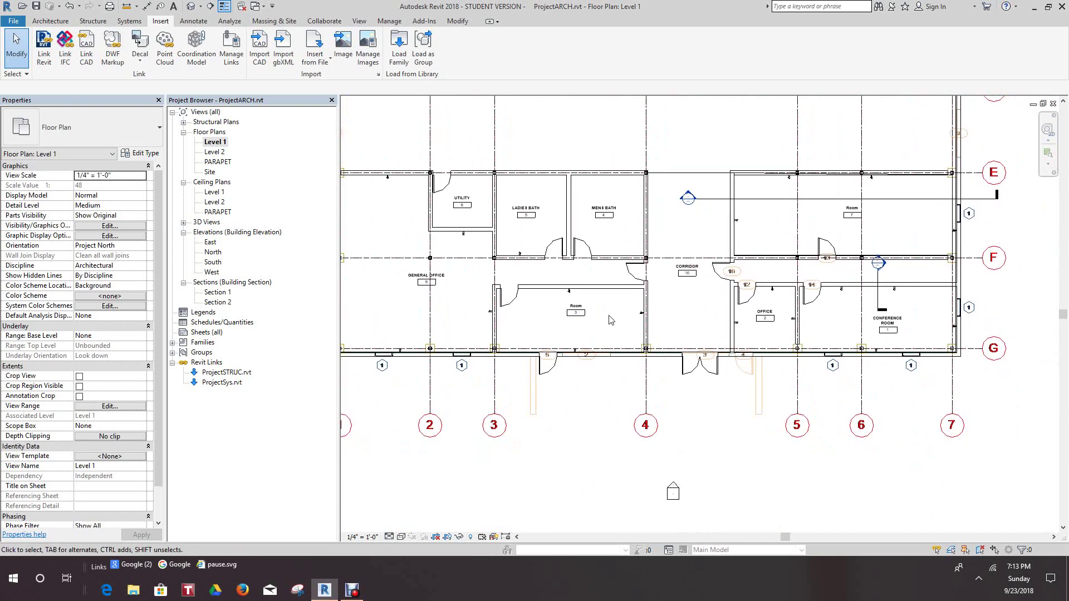
pyautogui.scroll(-2, 611, 320)
pyautogui.scroll(4, 585, 320)
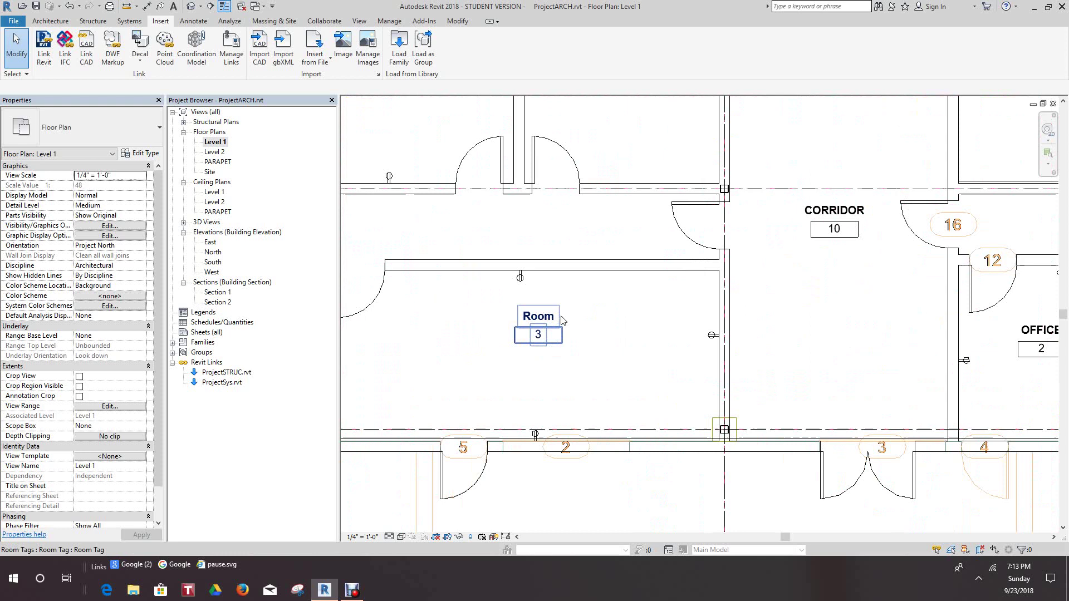
pyautogui.scroll(-6, 562, 317)
pyautogui.moveTo(587, 329); pyautogui.dragTo(577, 338, button='middle')
pyautogui.scroll(1, 851, 255)
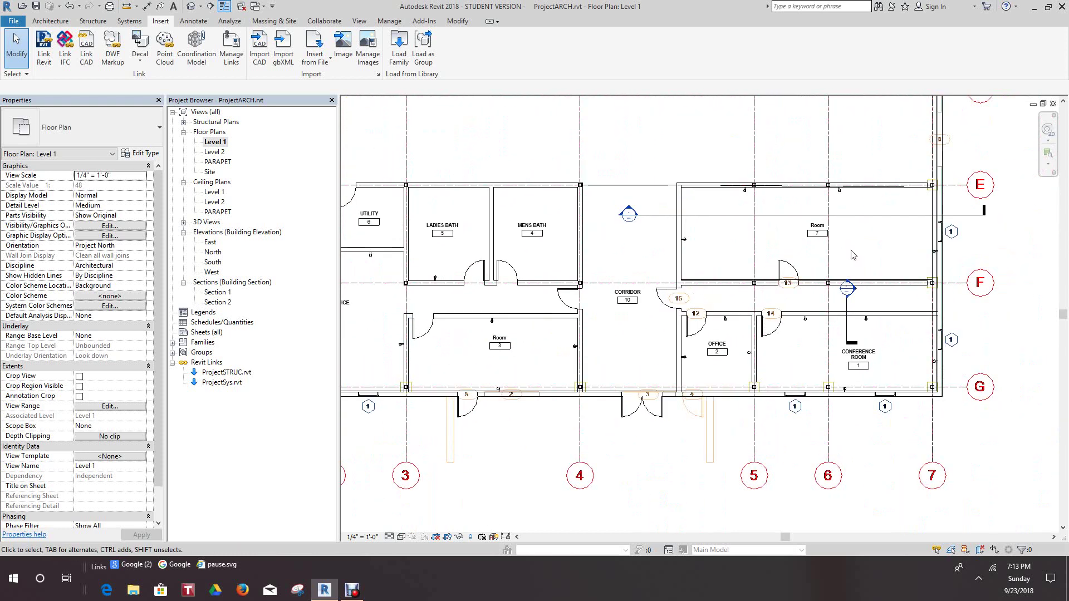
# - Rename Room 7, above the conference room on the Level 1 plan, as LUNCH ROOM
pyautogui.scroll(2, 850, 259)
pyautogui.scroll(-2, 850, 267)
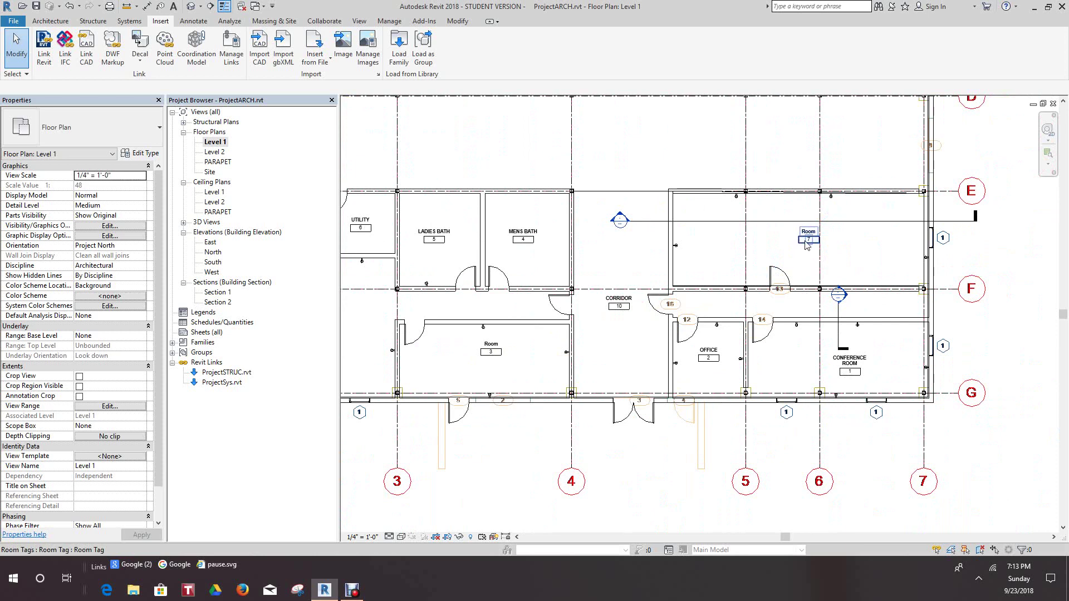
pyautogui.scroll(-1, 807, 246)
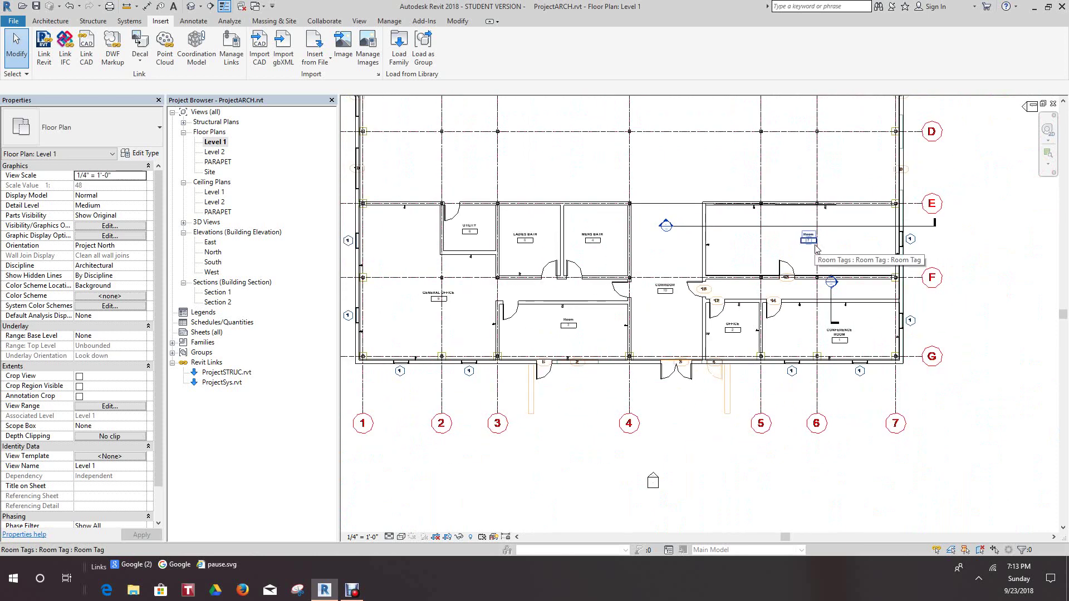
pyautogui.scroll(4, 816, 248)
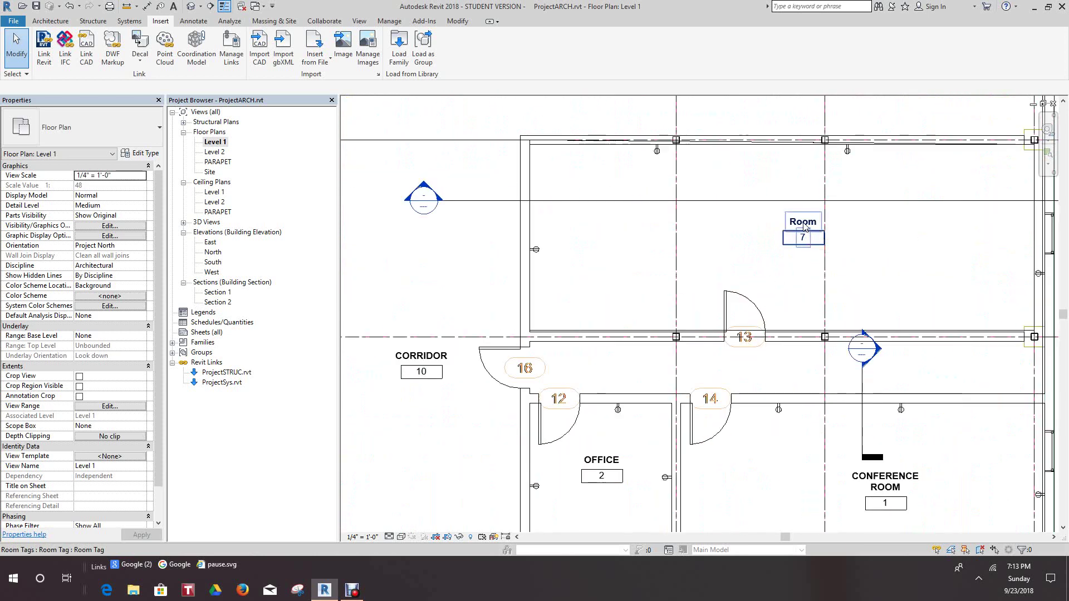
pyautogui.doubleClick(804, 223)
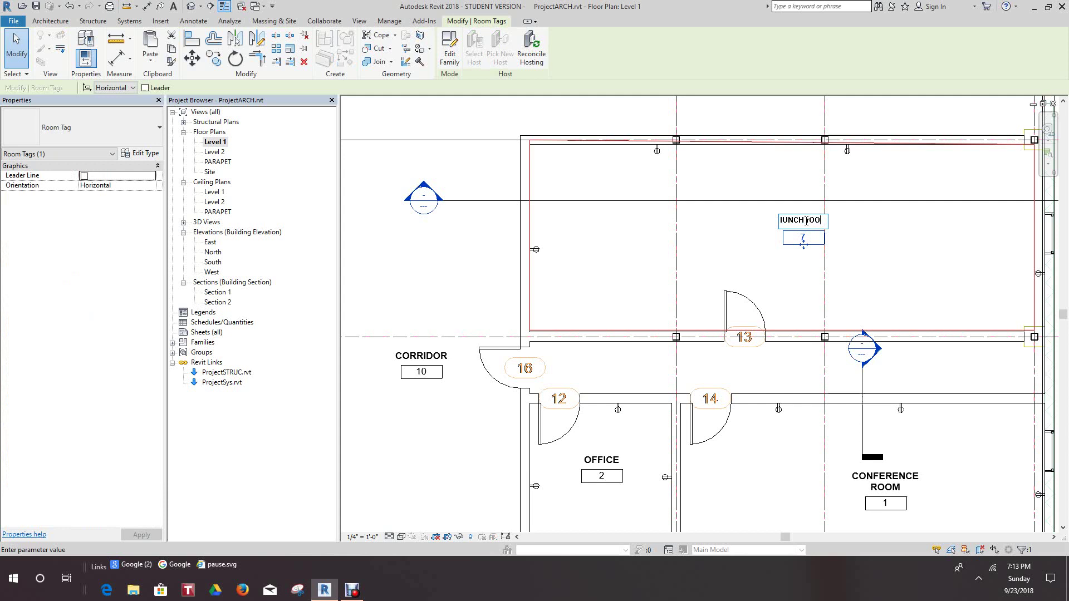
pyautogui.doubleClick(783, 221)
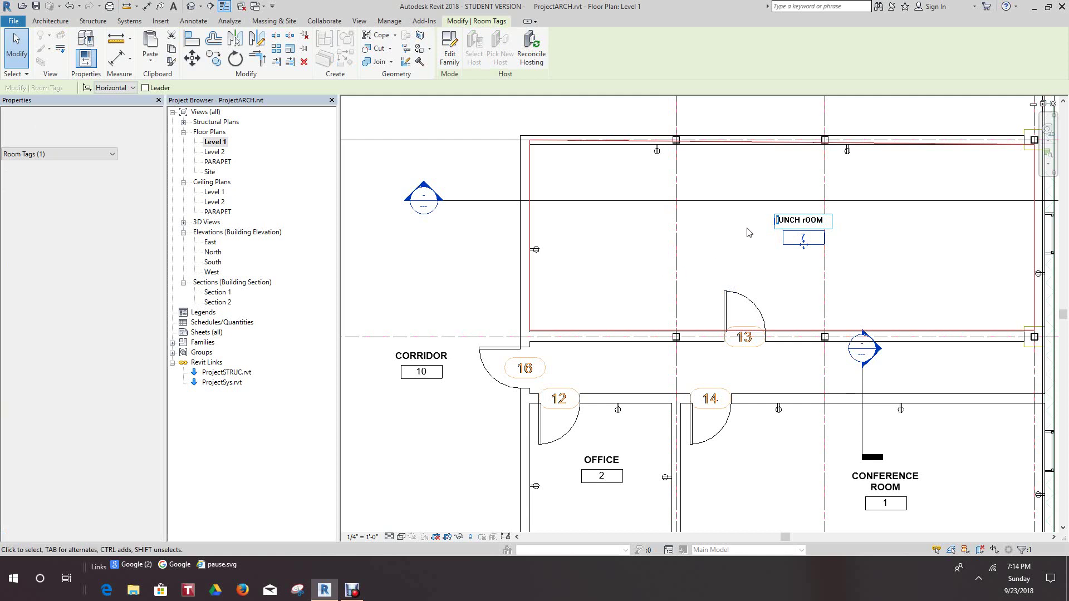
pyautogui.moveTo(777, 219); pyautogui.dragTo(829, 218)
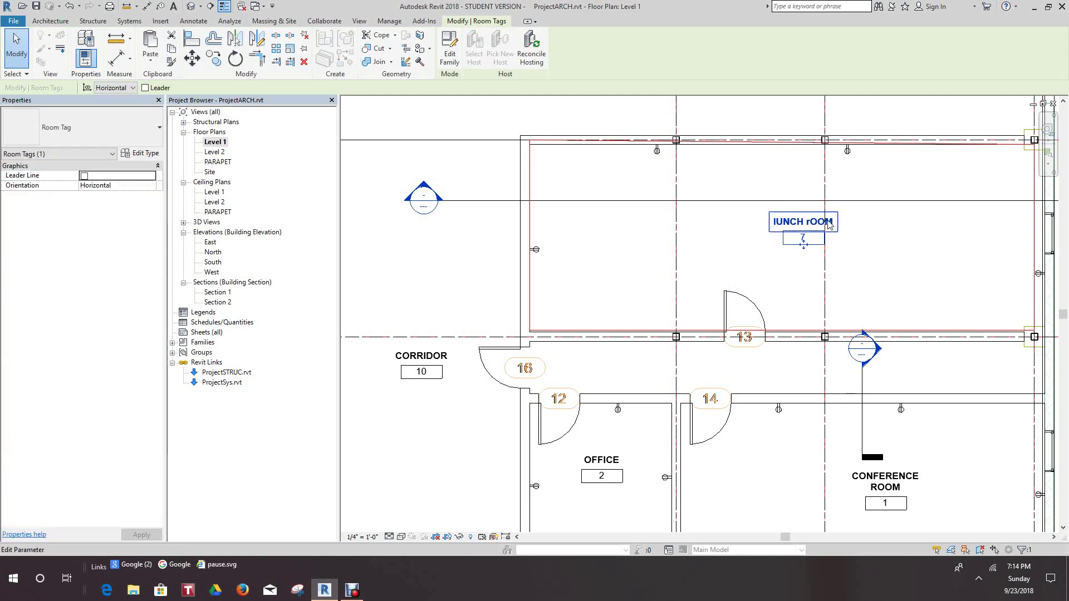
pyautogui.click(739, 228)
pyautogui.scroll(-4, 735, 231)
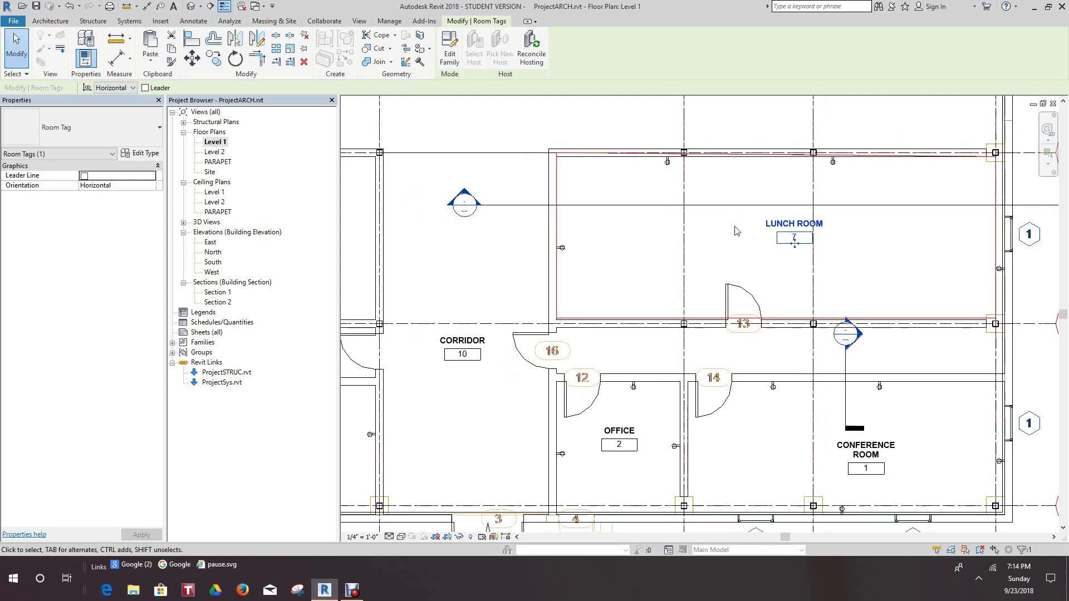
pyautogui.scroll(-1, 850, 238)
# - Examine the lunch room together with the adjoining corridor, office and conference room on the Level 1 plan
pyautogui.moveTo(846, 240); pyautogui.dragTo(878, 269, button='middle')
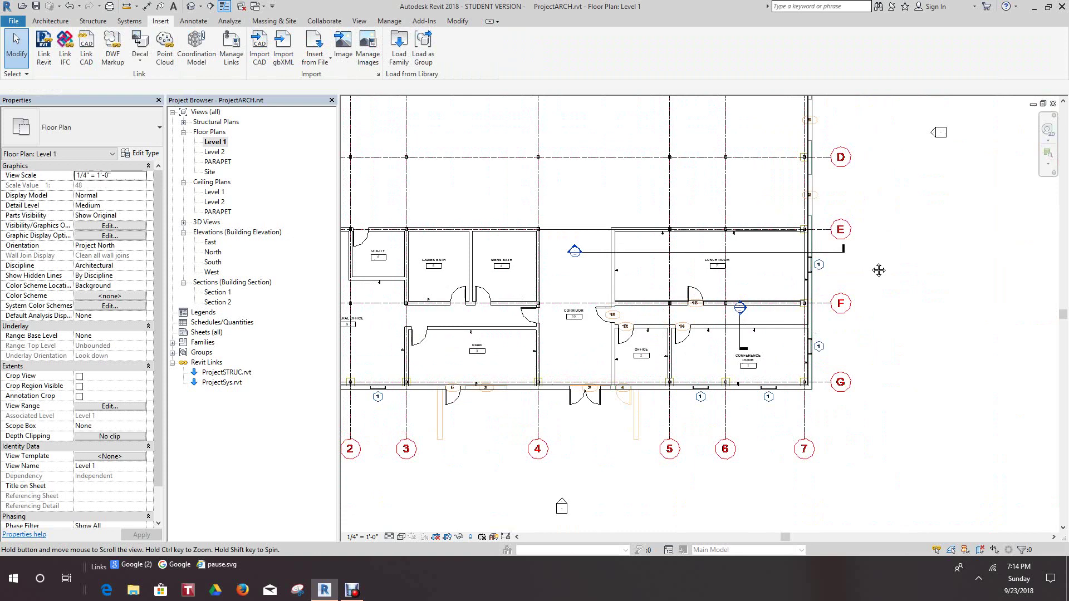
pyautogui.scroll(4, 628, 311)
pyautogui.moveTo(730, 264); pyautogui.dragTo(733, 264, button='middle')
pyautogui.scroll(2, 732, 265)
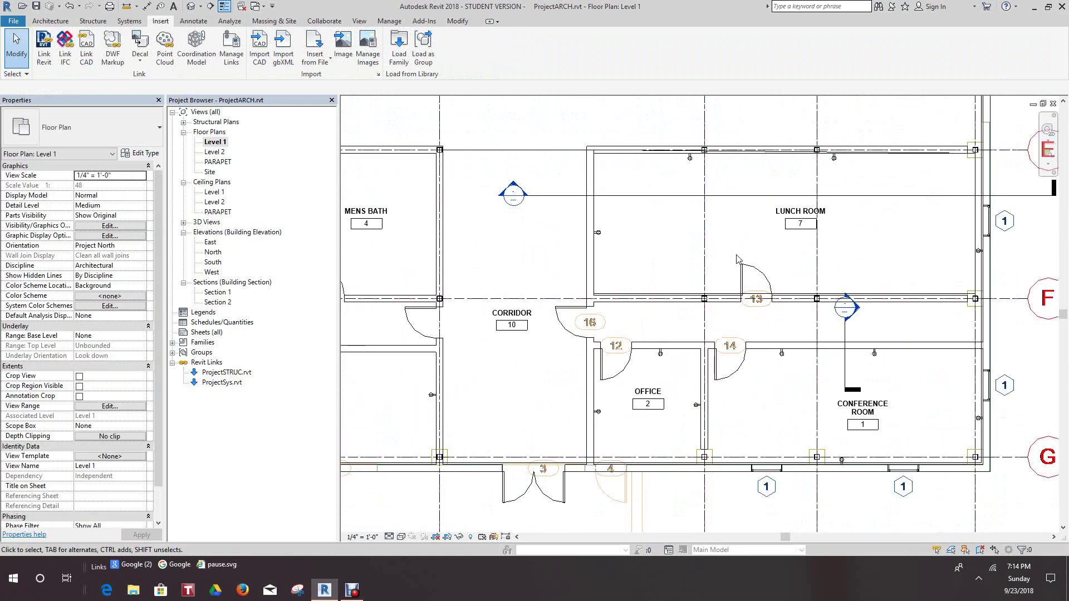
pyautogui.scroll(-3, 731, 260)
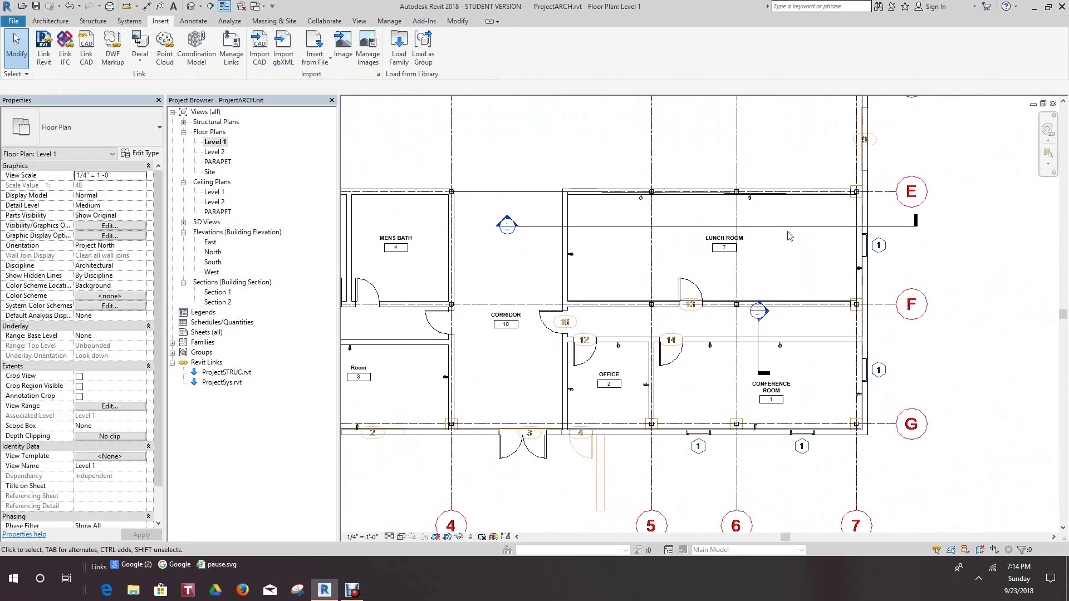
pyautogui.scroll(4, 813, 228)
pyautogui.scroll(-4, 825, 222)
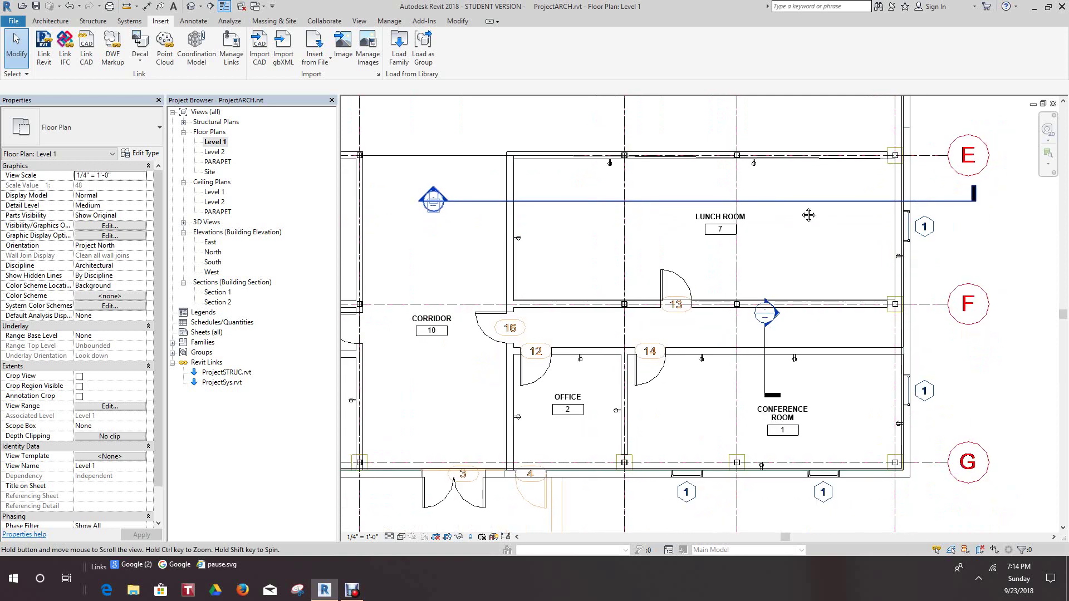
pyautogui.scroll(-4, 850, 271)
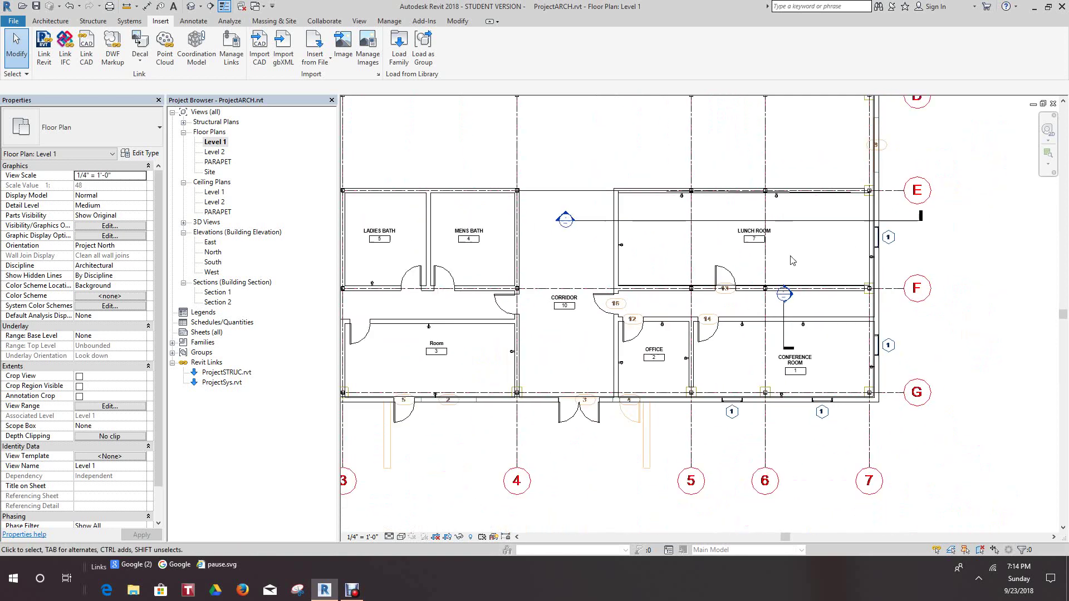
# - Examine the room layout from the general office and utility room past the baths to the lunch room door
pyautogui.moveTo(604, 275); pyautogui.dragTo(667, 304, button='middle')
pyautogui.scroll(4, 640, 307)
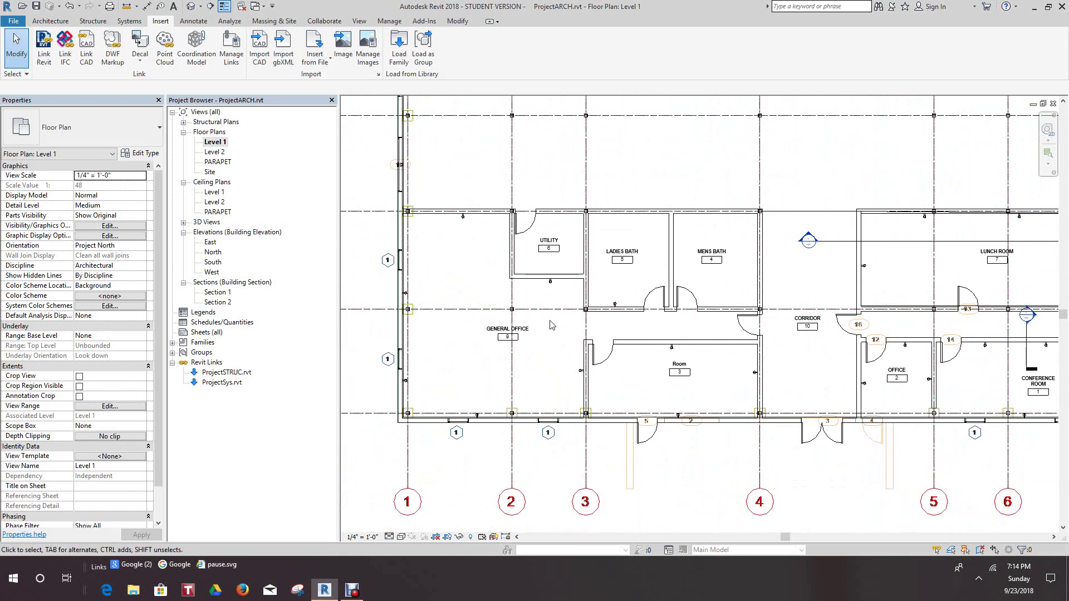
pyautogui.moveTo(622, 246); pyautogui.dragTo(624, 305, button='middle')
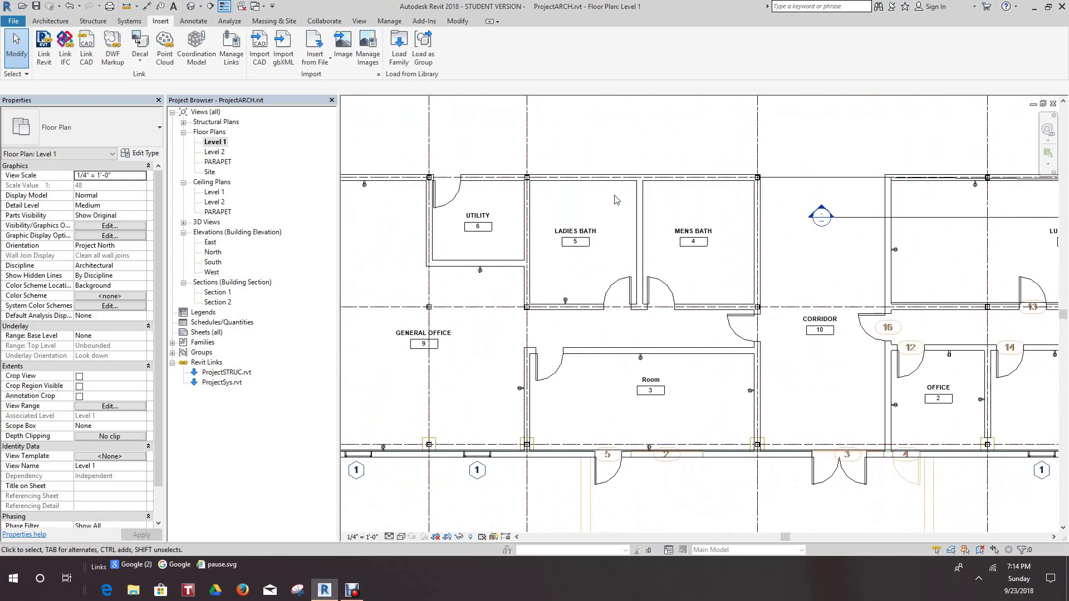
pyautogui.scroll(-2, 691, 274)
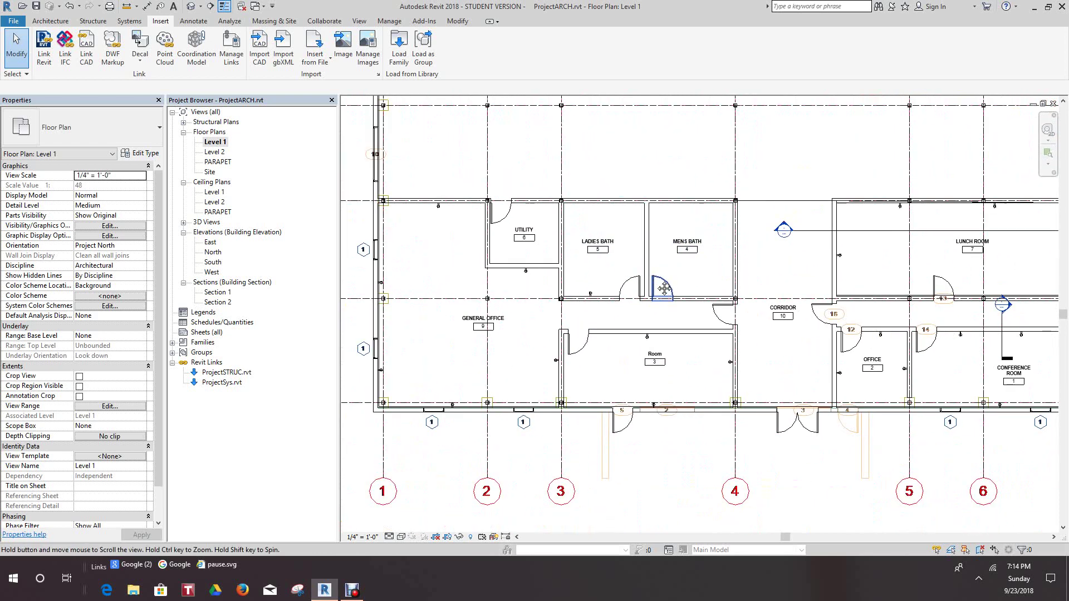
pyautogui.moveTo(677, 382); pyautogui.dragTo(560, 317, button='middle')
pyautogui.scroll(2, 627, 317)
pyautogui.scroll(-1, 627, 318)
pyautogui.scroll(-2, 594, 308)
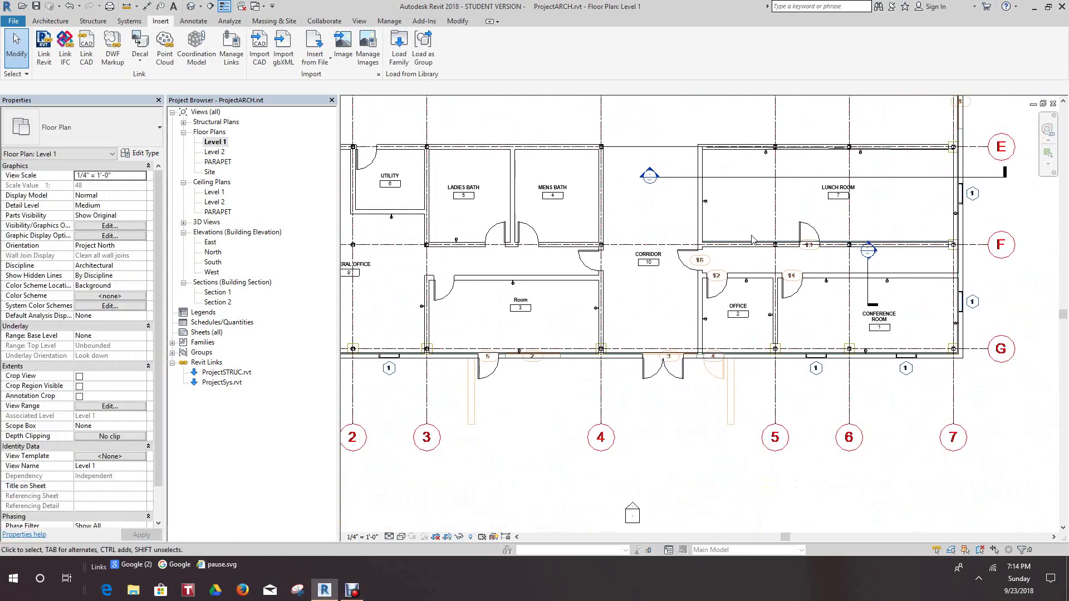
pyautogui.scroll(2, 807, 233)
pyautogui.scroll(-1, 815, 239)
pyautogui.moveTo(815, 240); pyautogui.dragTo(770, 233, button='middle')
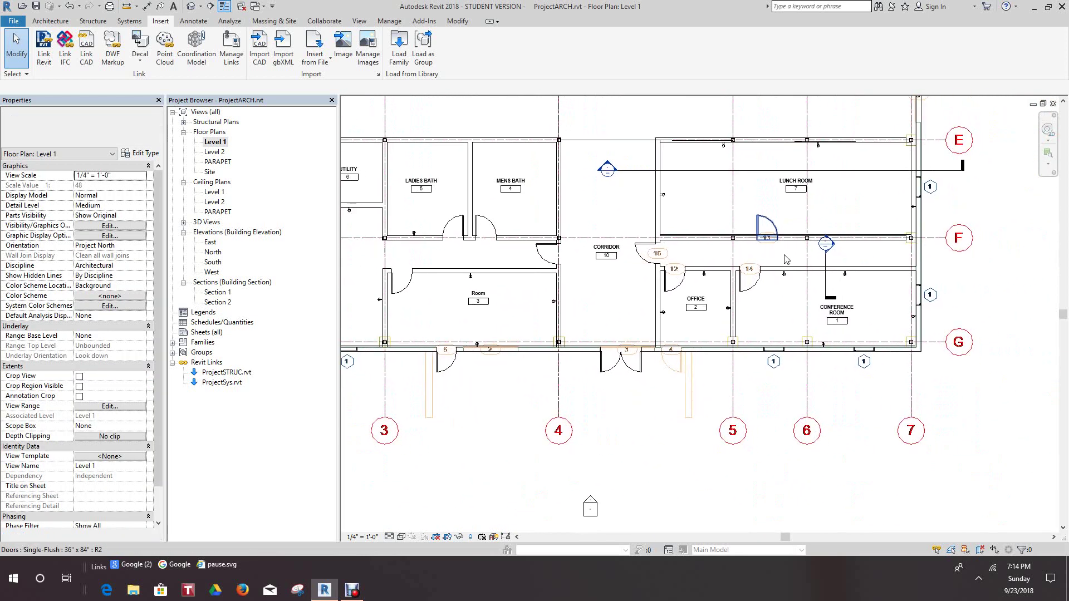
pyautogui.scroll(1, 790, 278)
pyautogui.scroll(-2, 791, 283)
# - Examine the whole Level 1 plan, including the warehouse, the grid and the rooms along the front
pyautogui.moveTo(796, 291); pyautogui.dragTo(800, 349, button='middle')
pyautogui.scroll(-1, 799, 299)
pyautogui.scroll(-2, 778, 344)
pyautogui.scroll(-2, 759, 330)
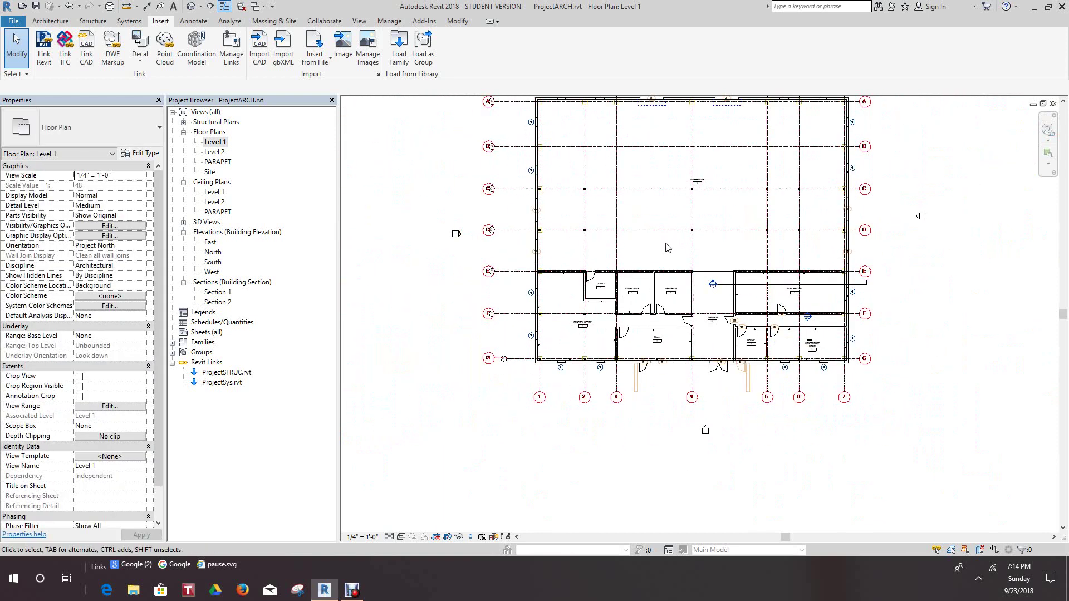
pyautogui.scroll(-2, 668, 247)
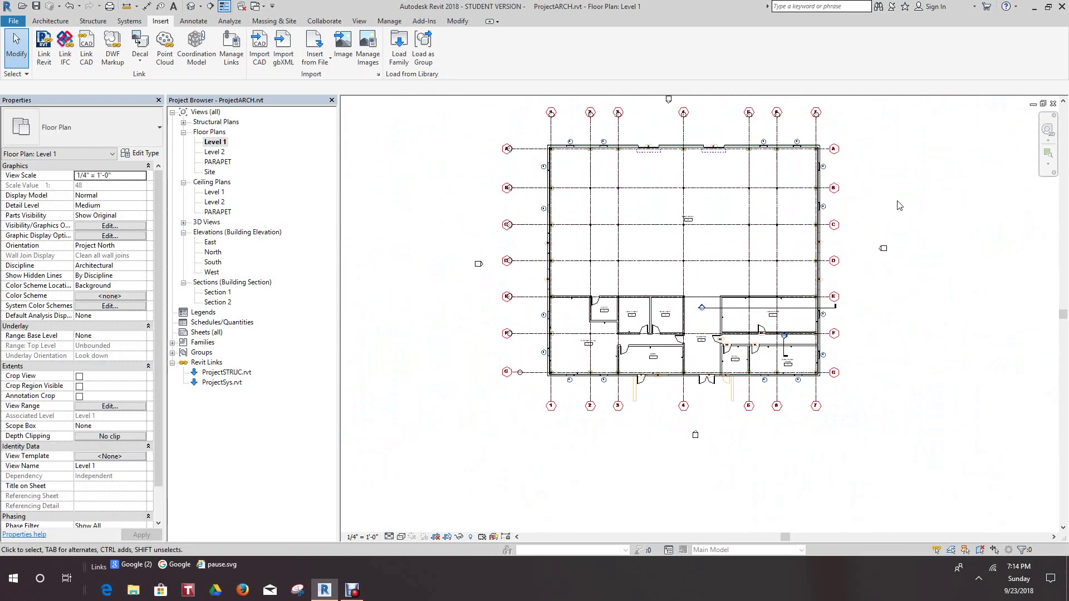
pyautogui.scroll(3, 891, 215)
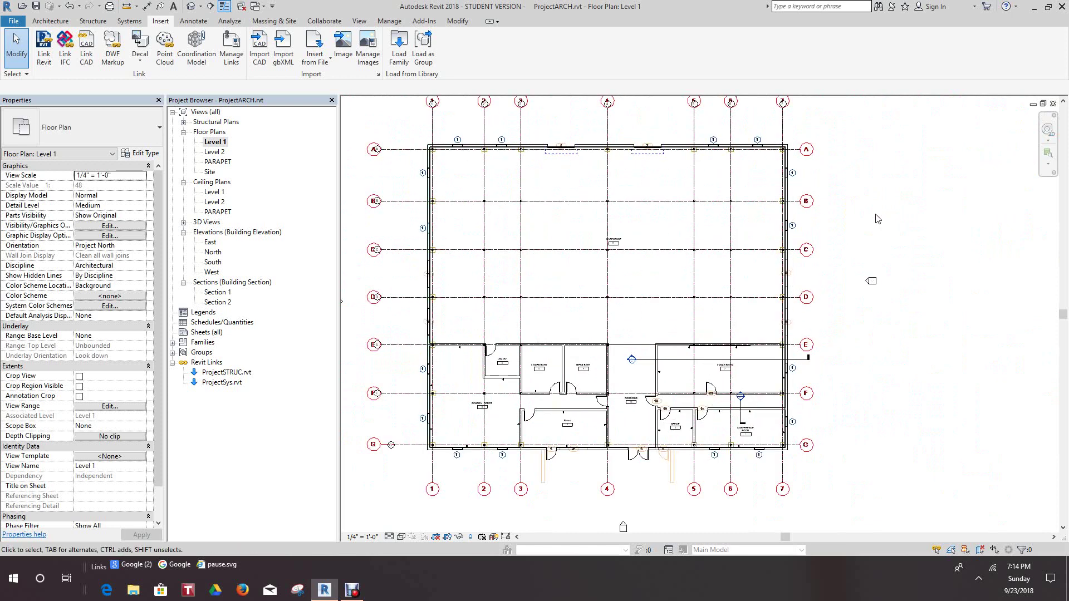
pyautogui.moveTo(876, 218); pyautogui.dragTo(928, 235, button='middle')
pyautogui.scroll(-2, 929, 234)
pyautogui.scroll(3, 680, 365)
pyautogui.scroll(-2, 680, 365)
pyautogui.moveTo(680, 365); pyautogui.dragTo(606, 402, button='middle')
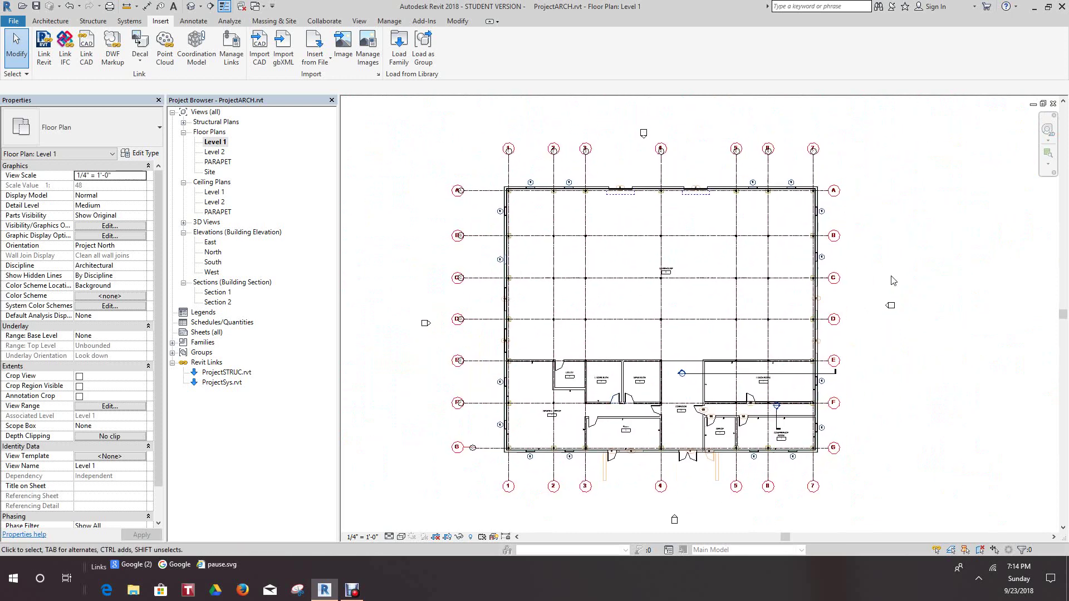
pyautogui.scroll(3, 893, 280)
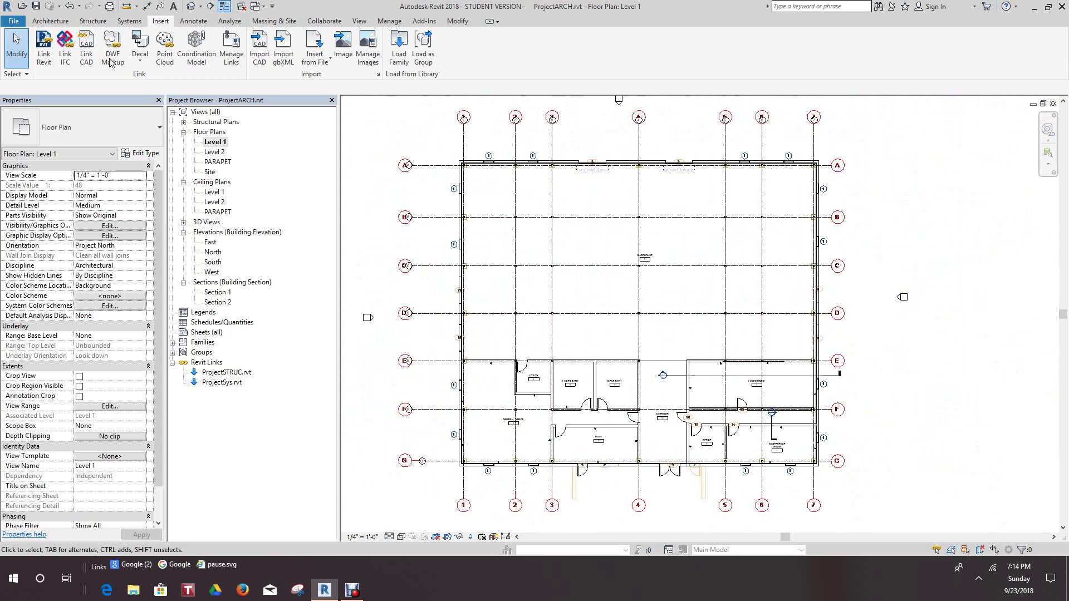
# - Close the ProjectARCH project and save its changes
pyautogui.click(359, 21)
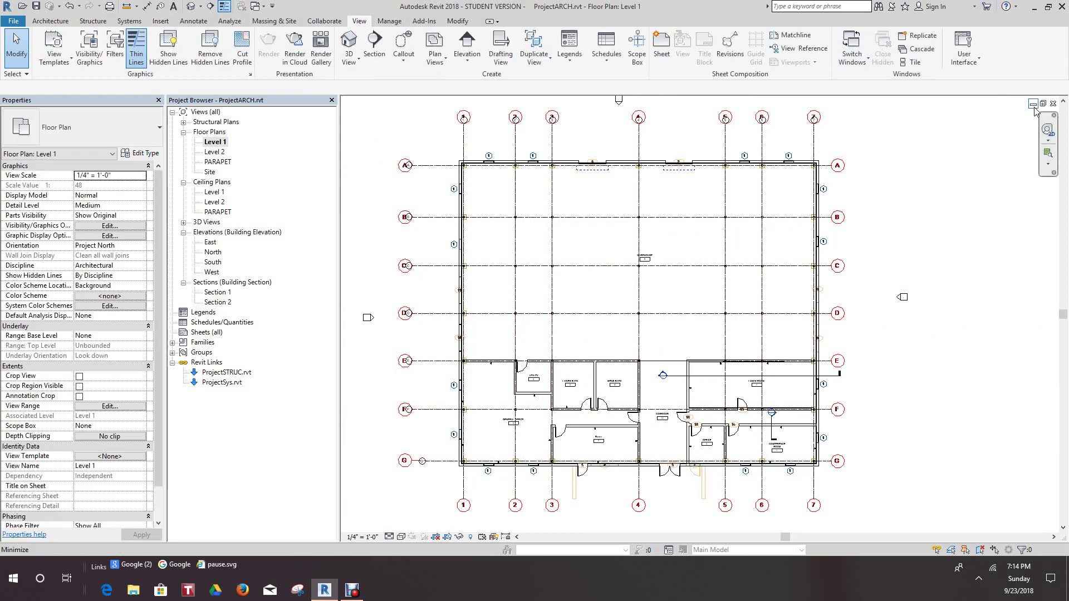
pyautogui.click(1053, 105)
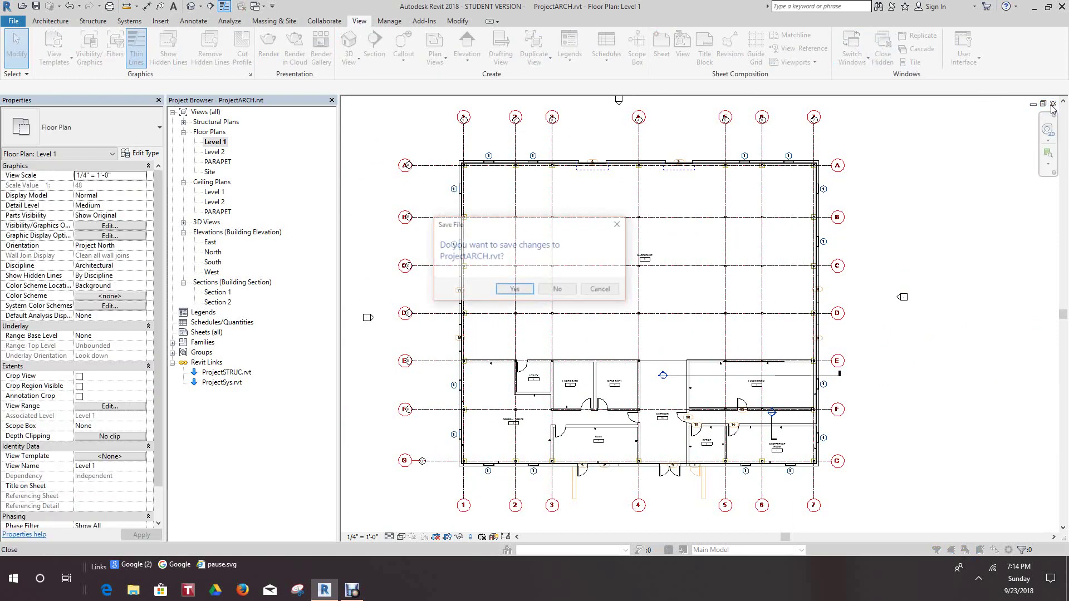
pyautogui.click(516, 290)
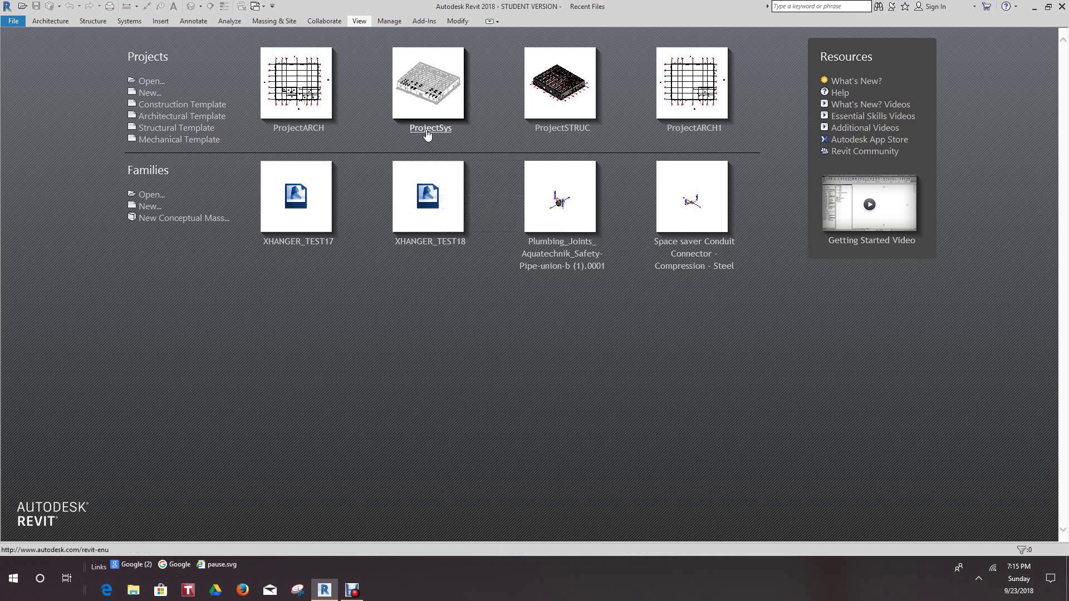
# - Open the recent ProjectSys project and display its 1 - Power floor plan around the front rooms
pyautogui.click(428, 134)
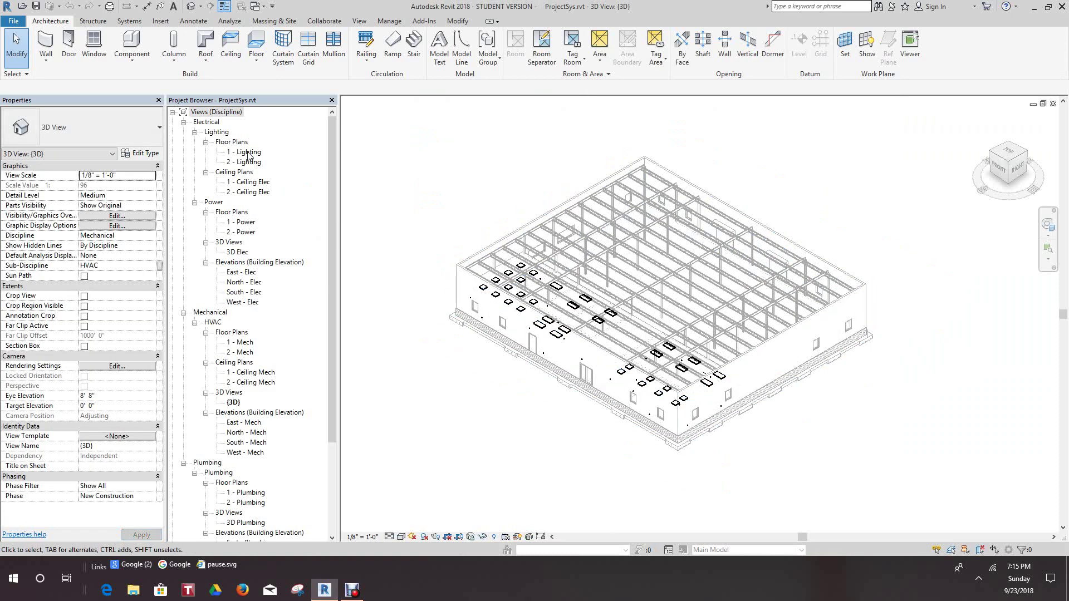
pyautogui.doubleClick(245, 222)
pyautogui.scroll(5, 718, 371)
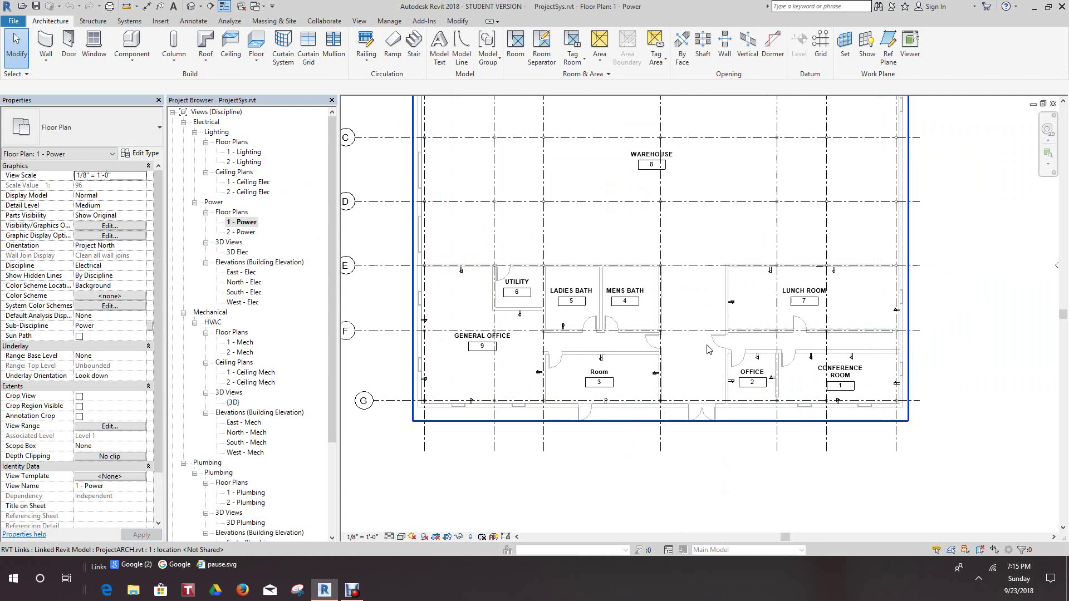
pyautogui.scroll(-2, 564, 251)
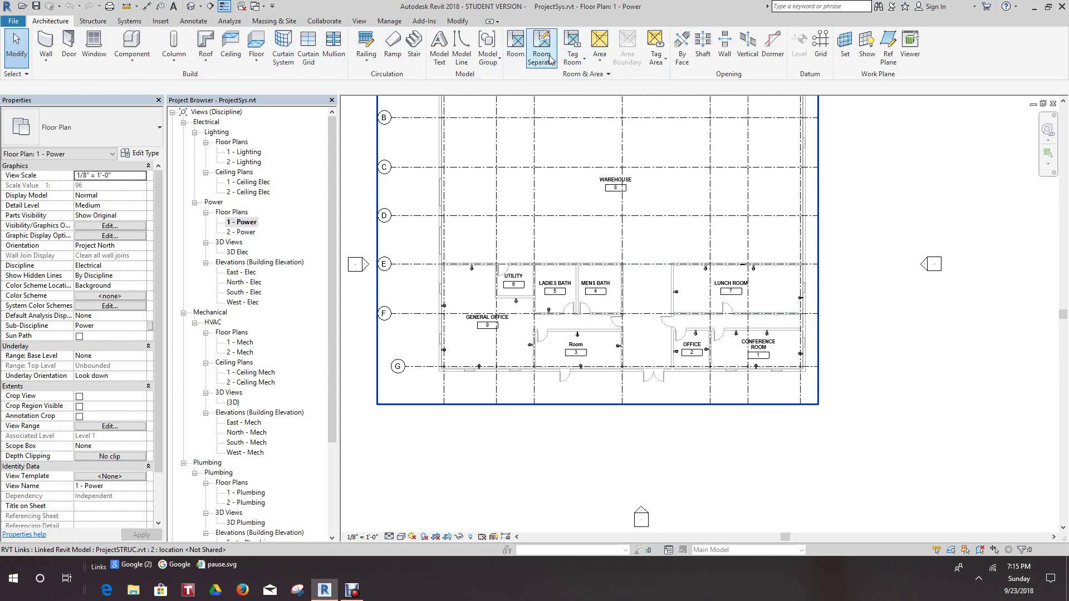
pyautogui.click(516, 45)
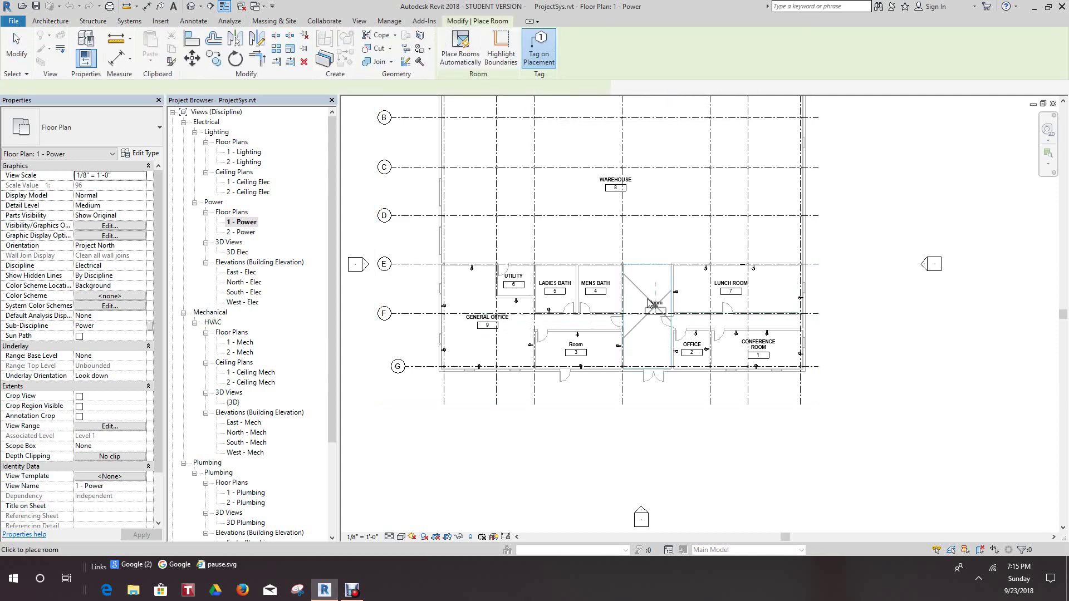
pyautogui.scroll(1, 646, 298)
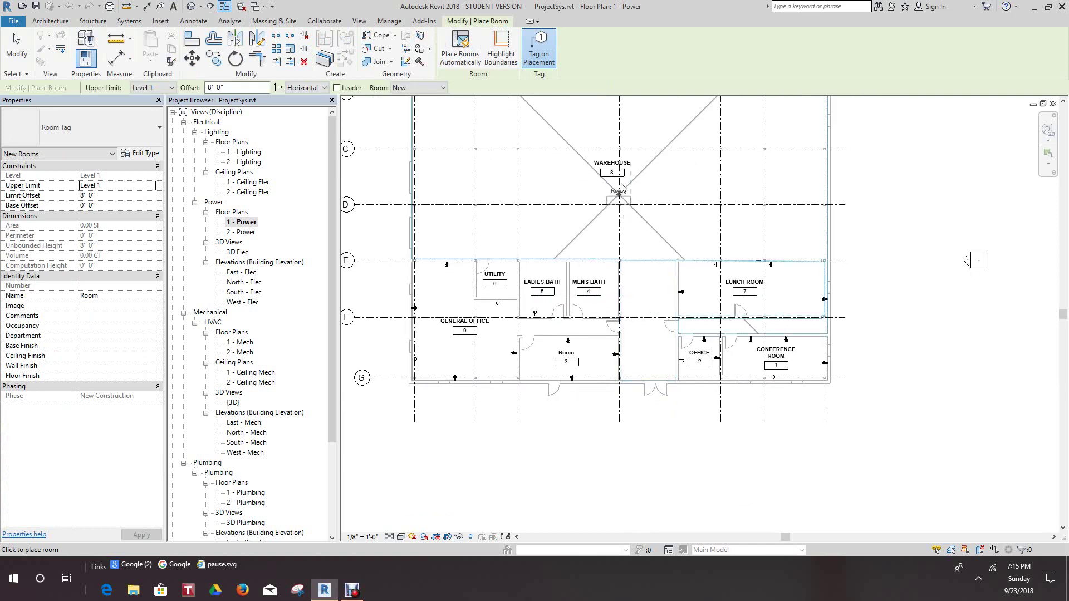
pyautogui.scroll(-1, 653, 291)
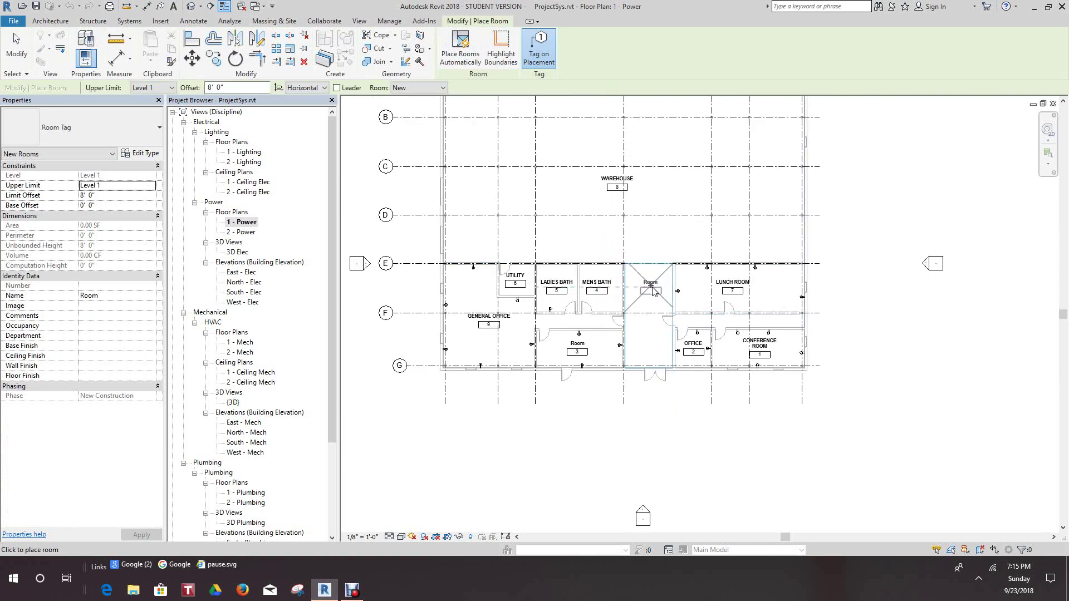
pyautogui.scroll(-1, 654, 292)
pyautogui.rightClick(653, 291)
pyautogui.click(677, 293)
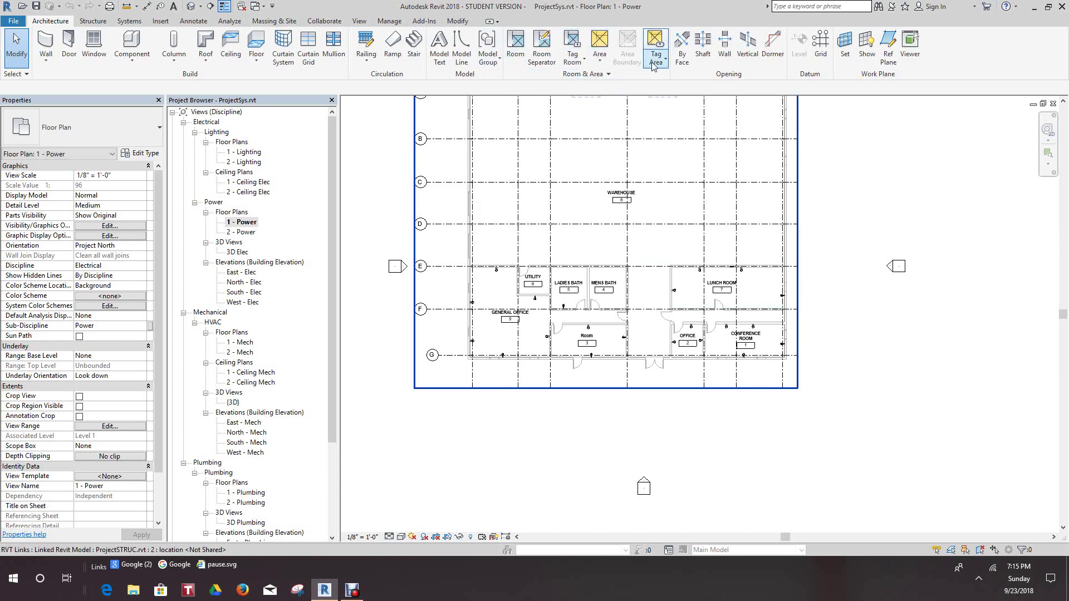
# - Place a room tag on the corridor between the mens bath and the lunch room in the power plan
pyautogui.click(127, 24)
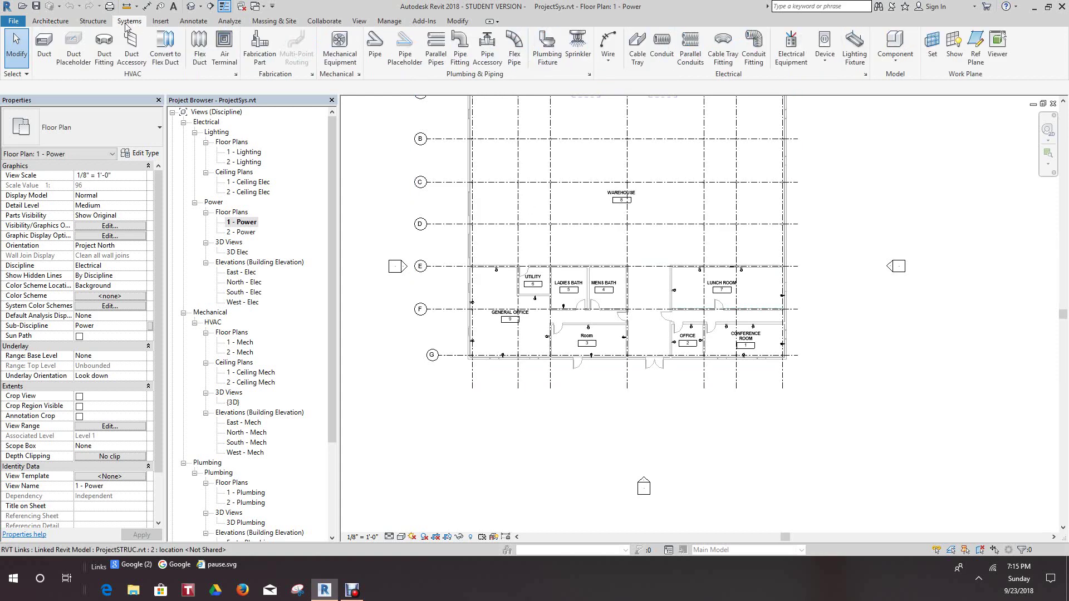
pyautogui.click(193, 22)
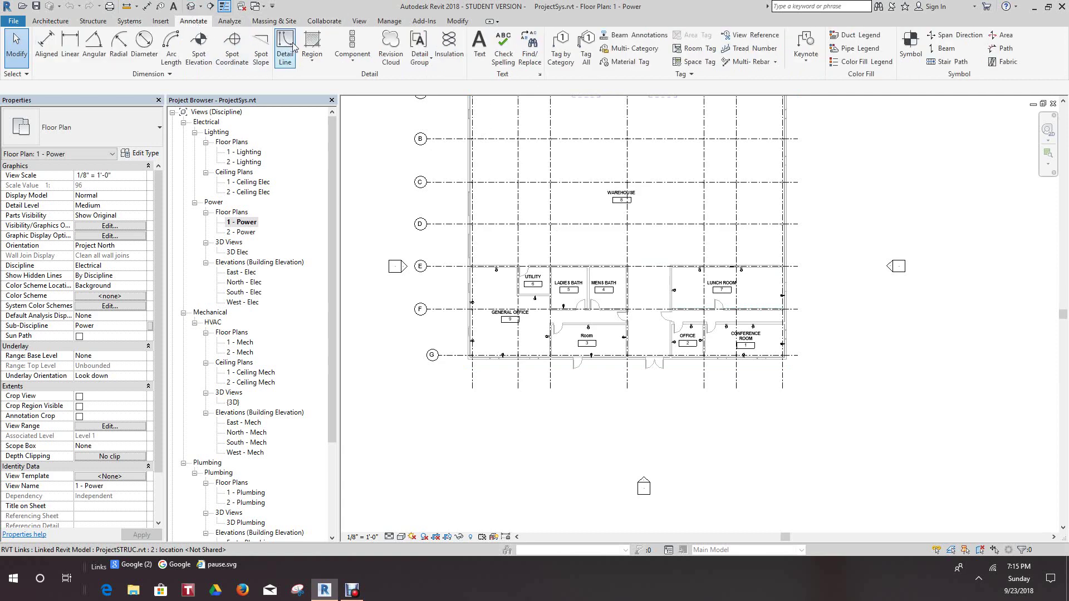
pyautogui.click(698, 50)
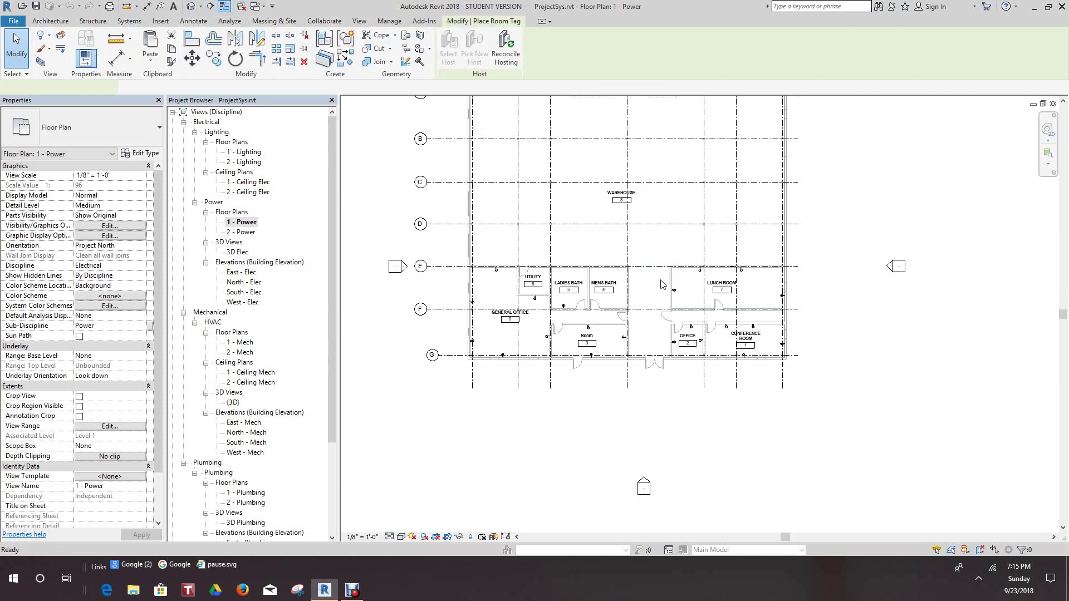
pyautogui.scroll(4, 645, 322)
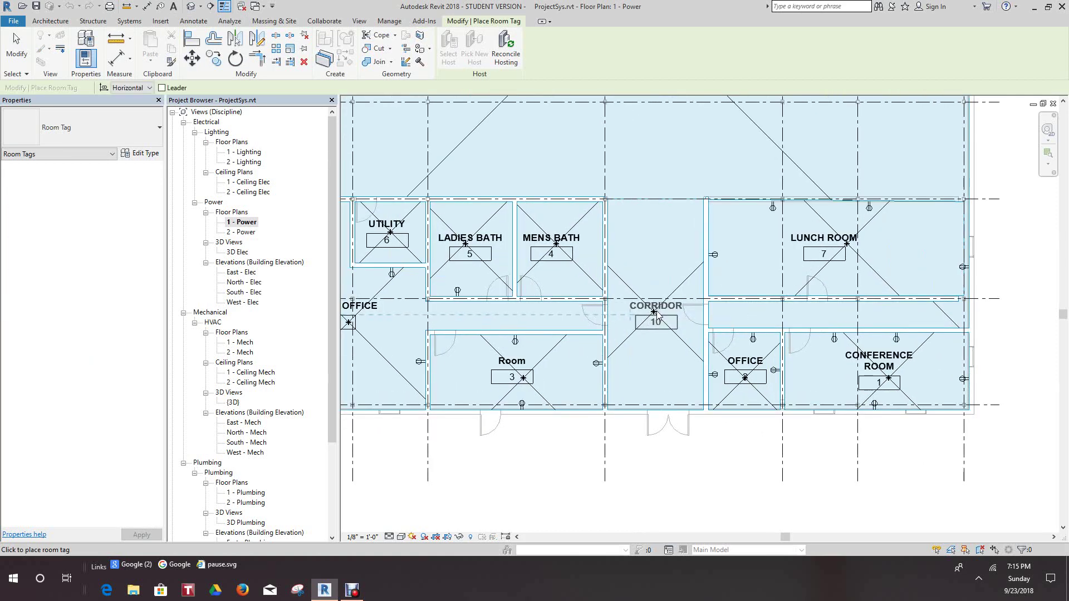
pyautogui.rightClick(655, 313)
pyautogui.click(676, 320)
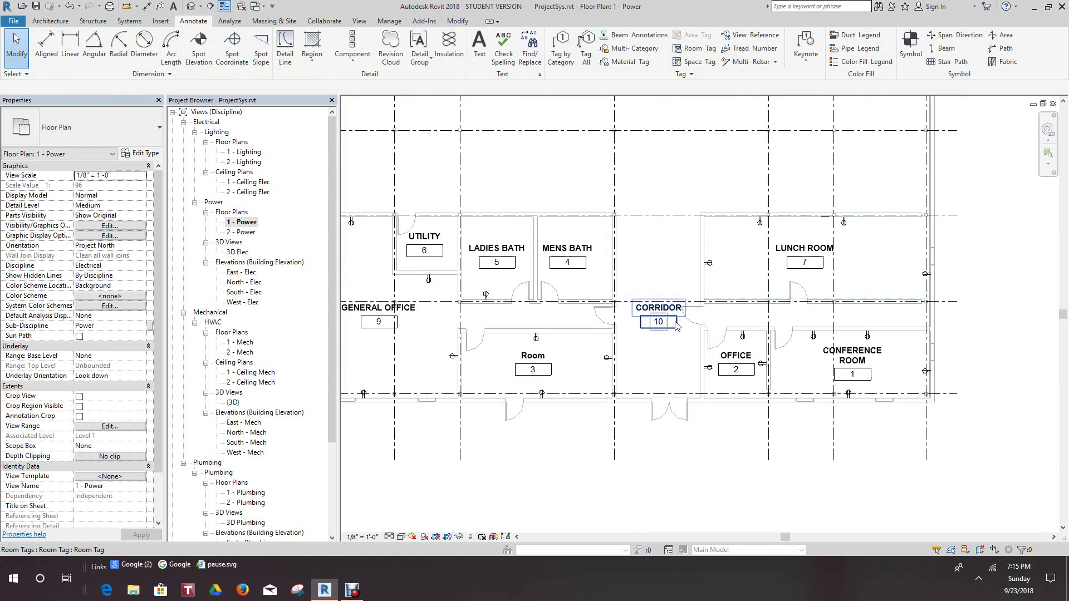
pyautogui.scroll(-4, 676, 325)
pyautogui.scroll(4, 595, 348)
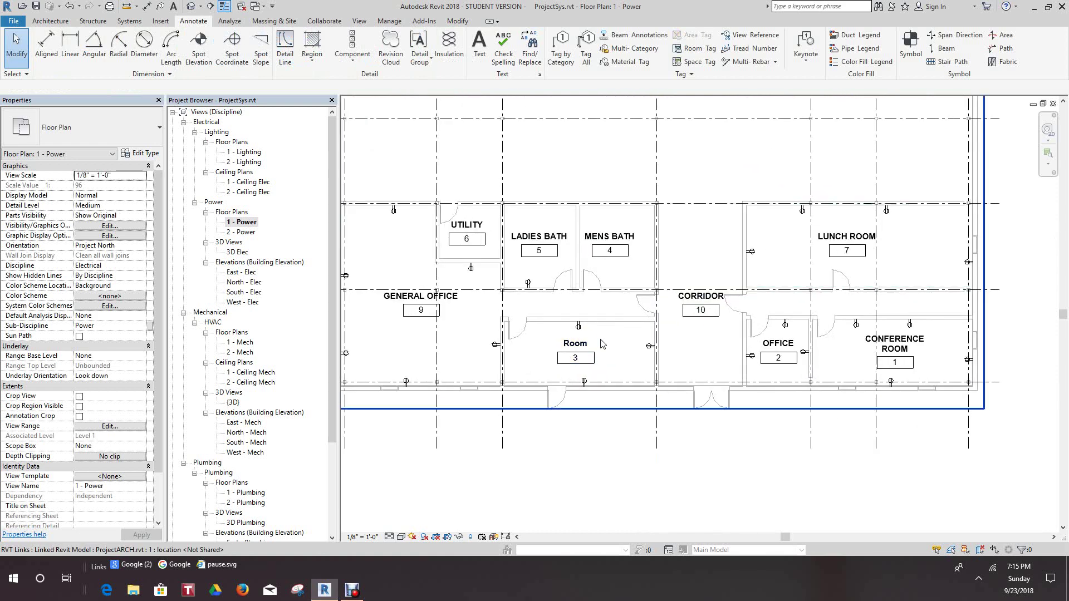
pyautogui.scroll(-3, 604, 340)
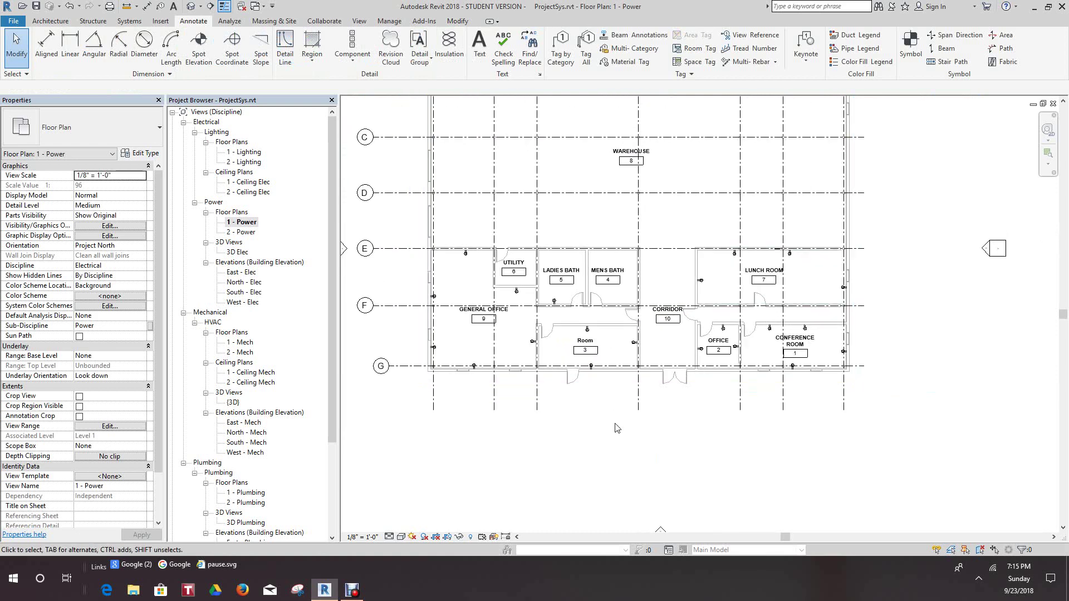
pyautogui.scroll(-2, 615, 423)
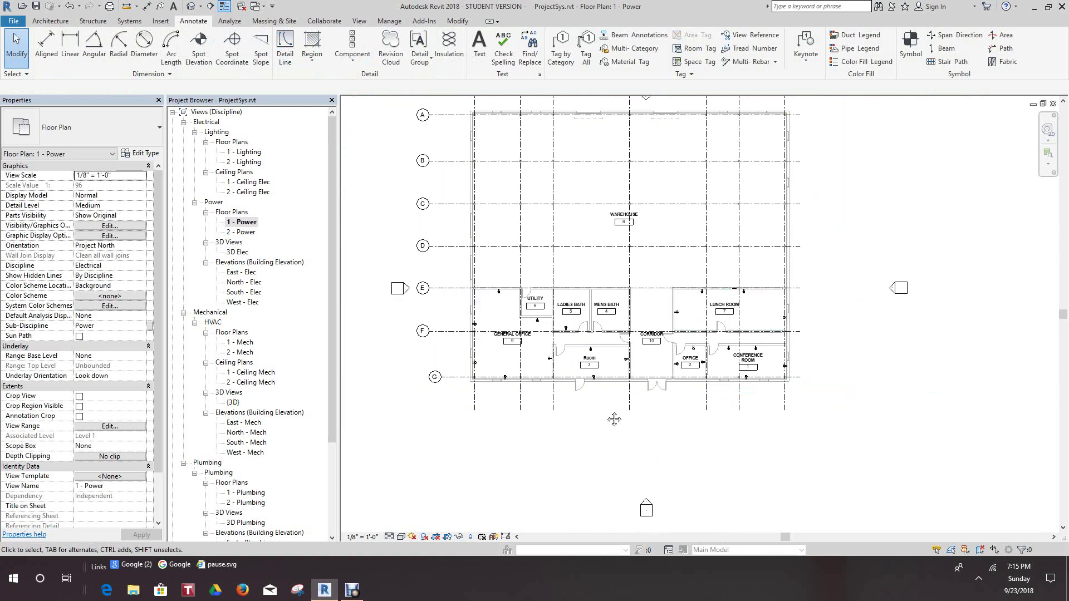
# - Display the systems model in its default 3D view and examine the light fixtures within the roof structure
pyautogui.click(190, 6)
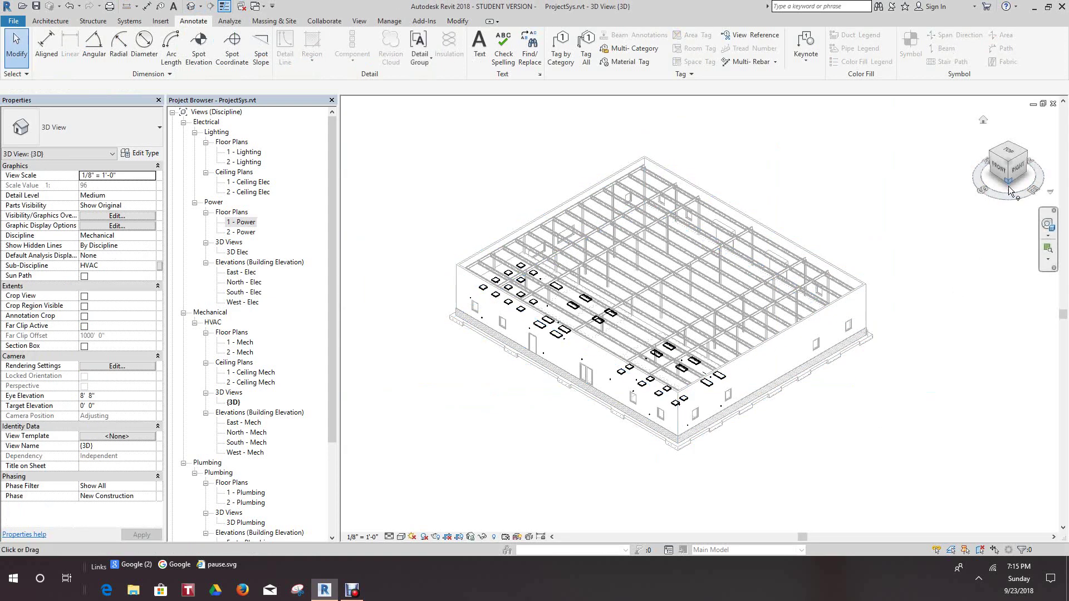
pyautogui.click(1019, 168)
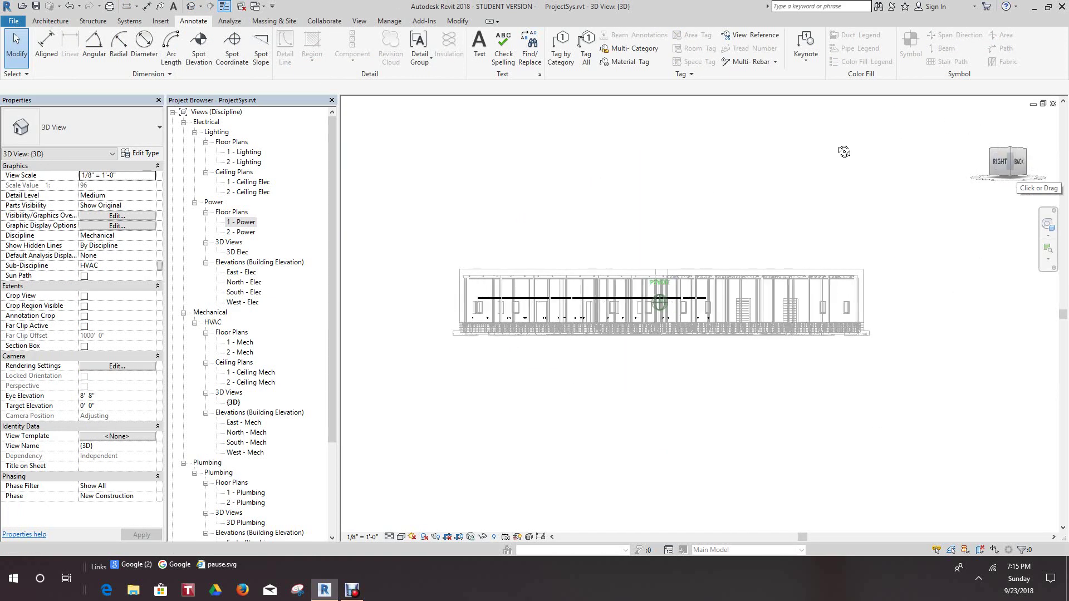
pyautogui.keyDown('shift'); pyautogui.moveTo(845, 151); pyautogui.dragTo(1013, 229, button='middle'); pyautogui.keyUp('shift')
pyautogui.click(1008, 169)
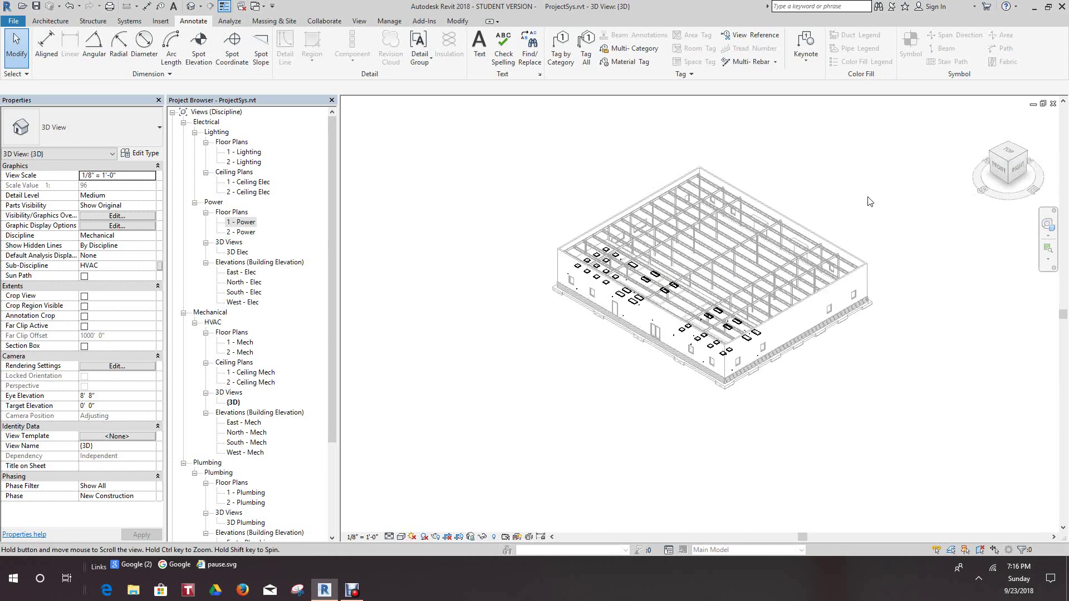
pyautogui.scroll(4, 846, 202)
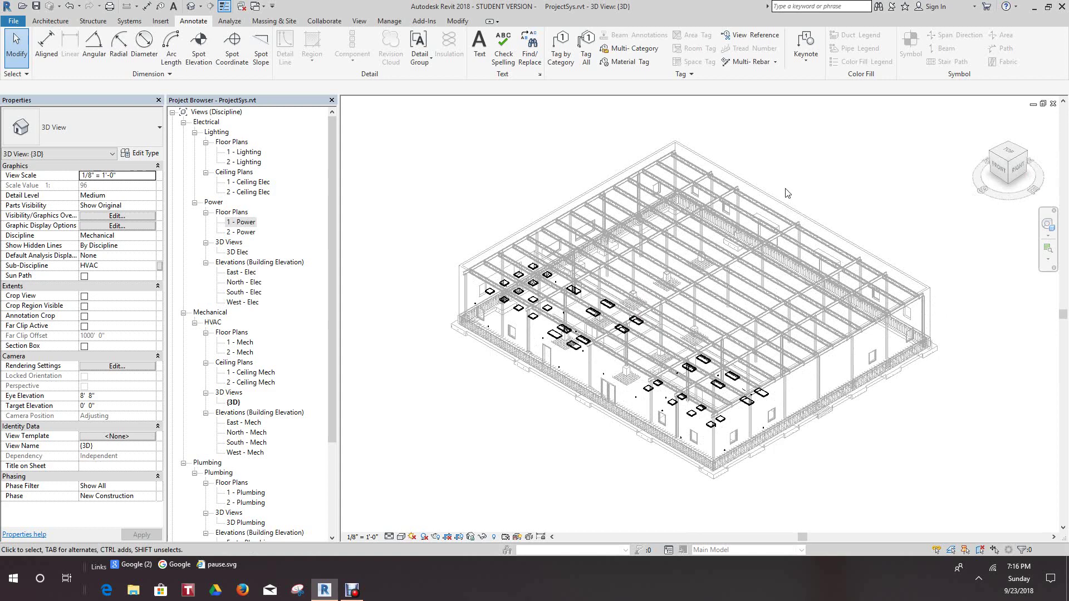
pyautogui.scroll(5, 534, 278)
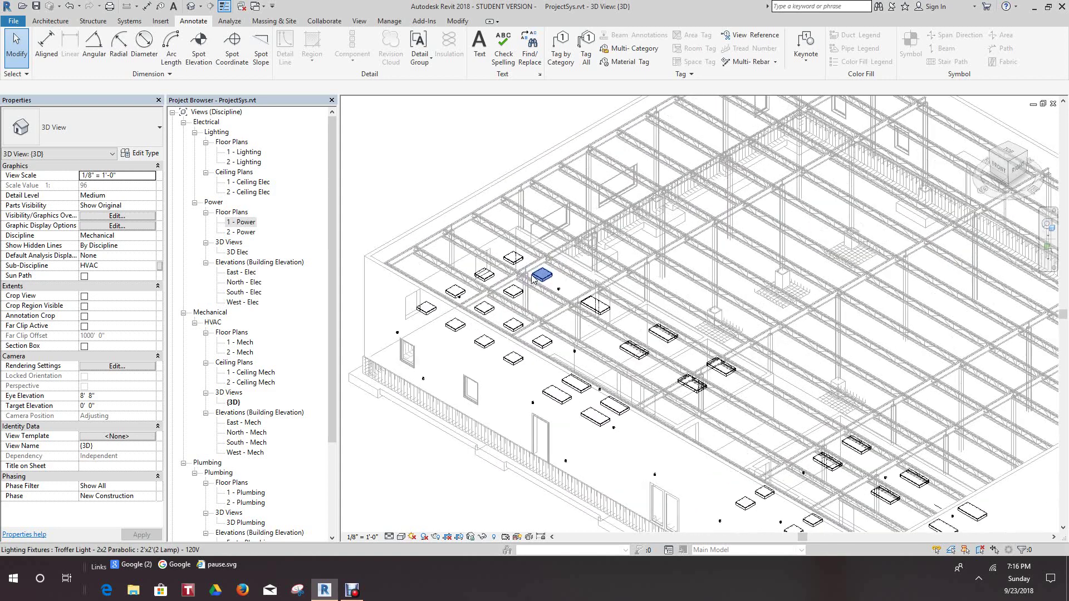
pyautogui.scroll(-5, 533, 278)
pyautogui.moveTo(427, 148); pyautogui.dragTo(472, 193, button='middle')
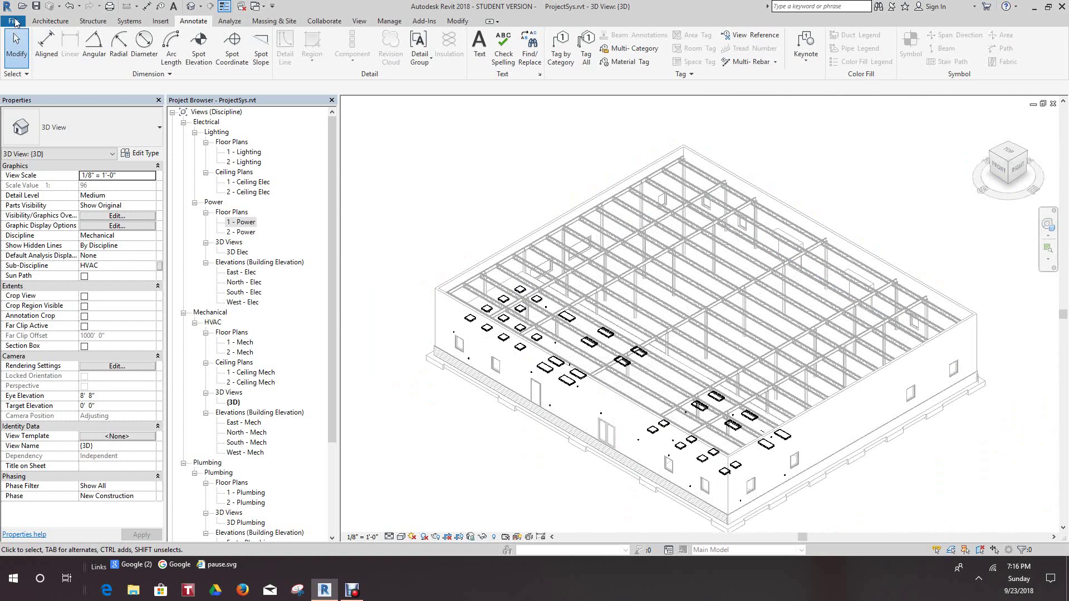
# - Export the systems 3D view to Navisworks 2018 as ProjectSys.nwc in the assign727 folder
pyautogui.click(14, 22)
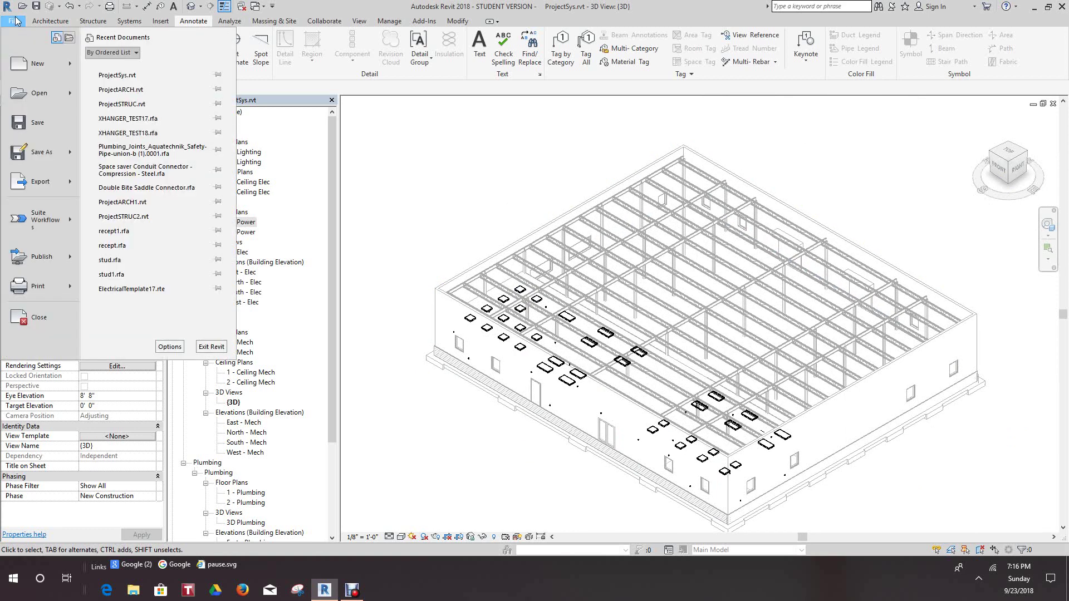
pyautogui.click(362, 149)
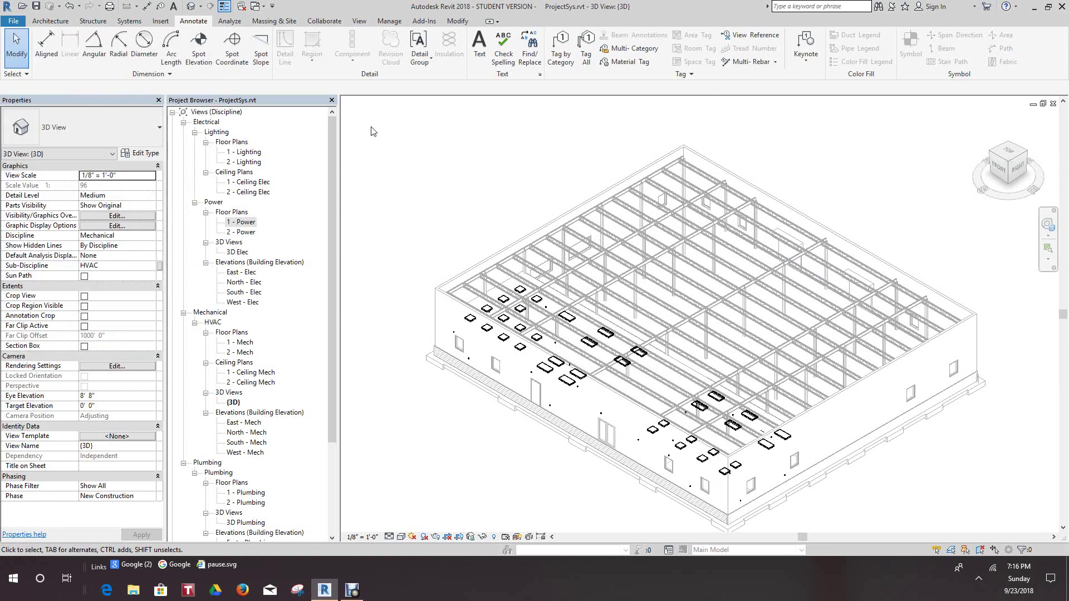
pyautogui.click(425, 21)
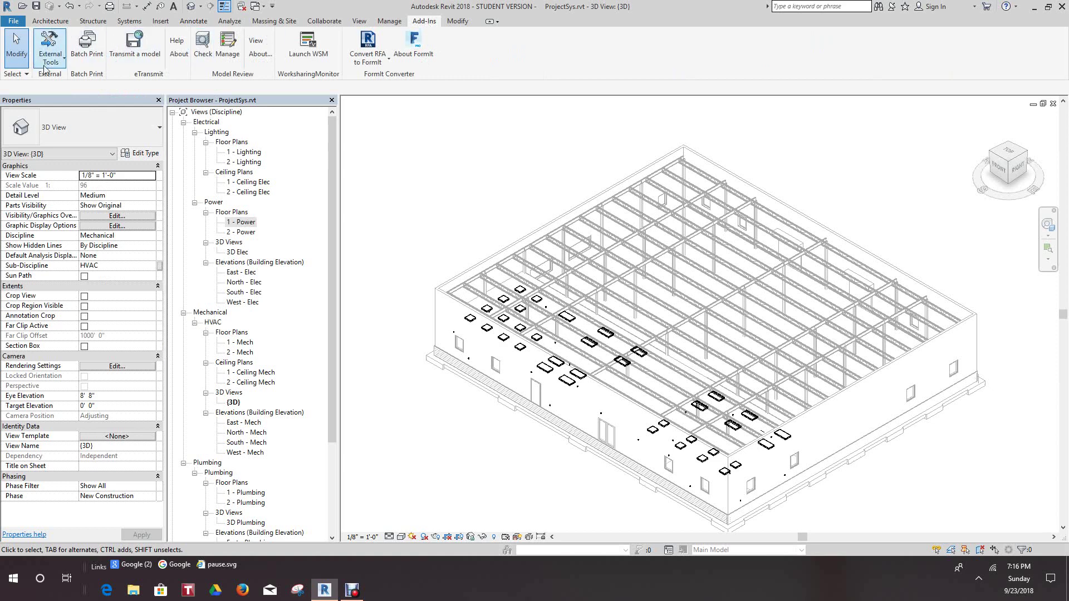
pyautogui.click(61, 65)
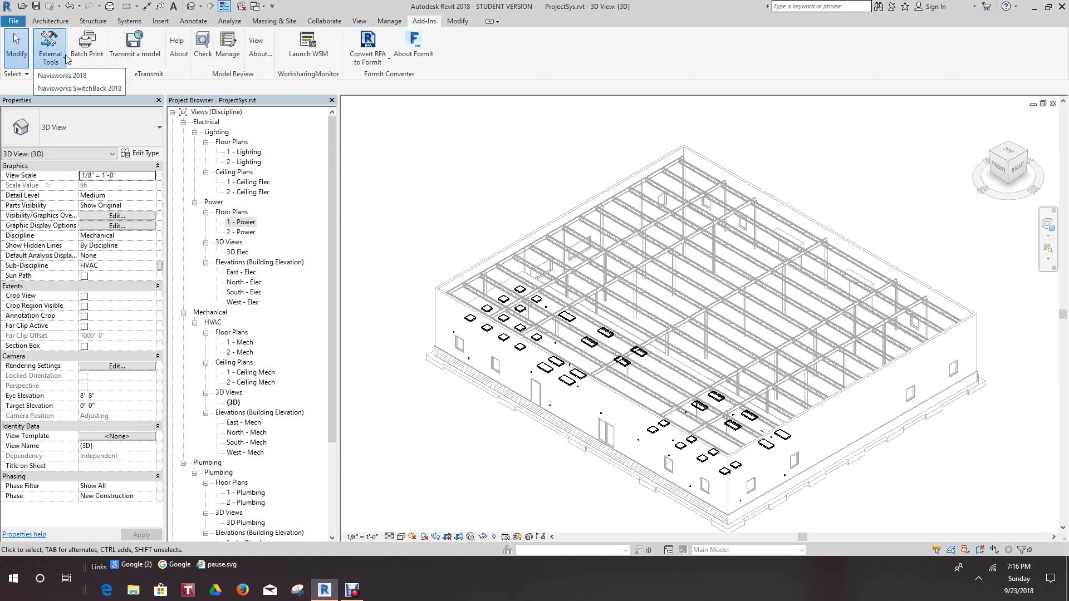
pyautogui.click(70, 78)
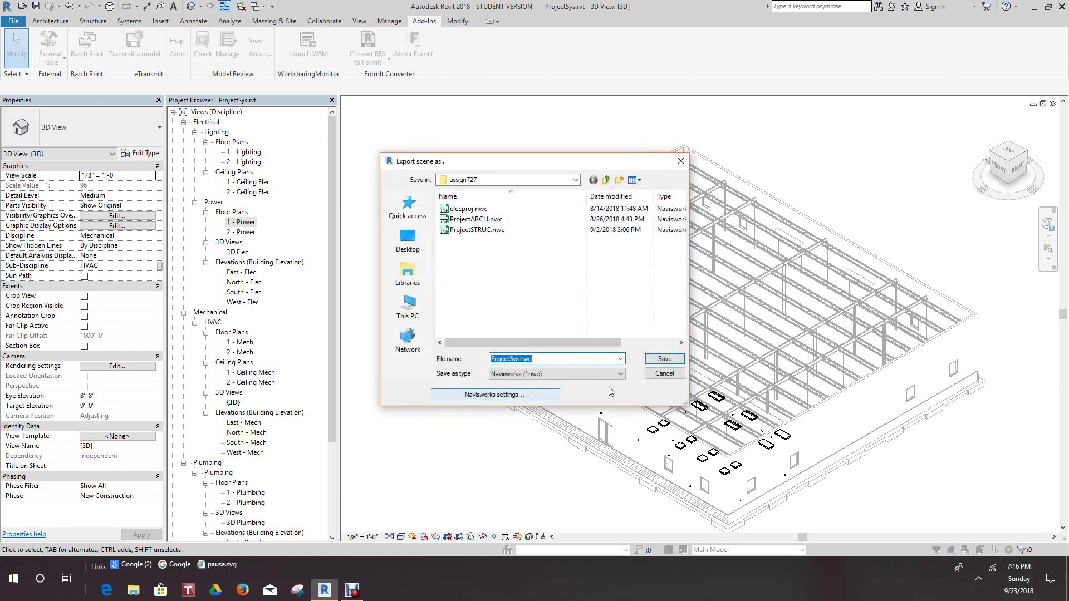
pyautogui.click(664, 359)
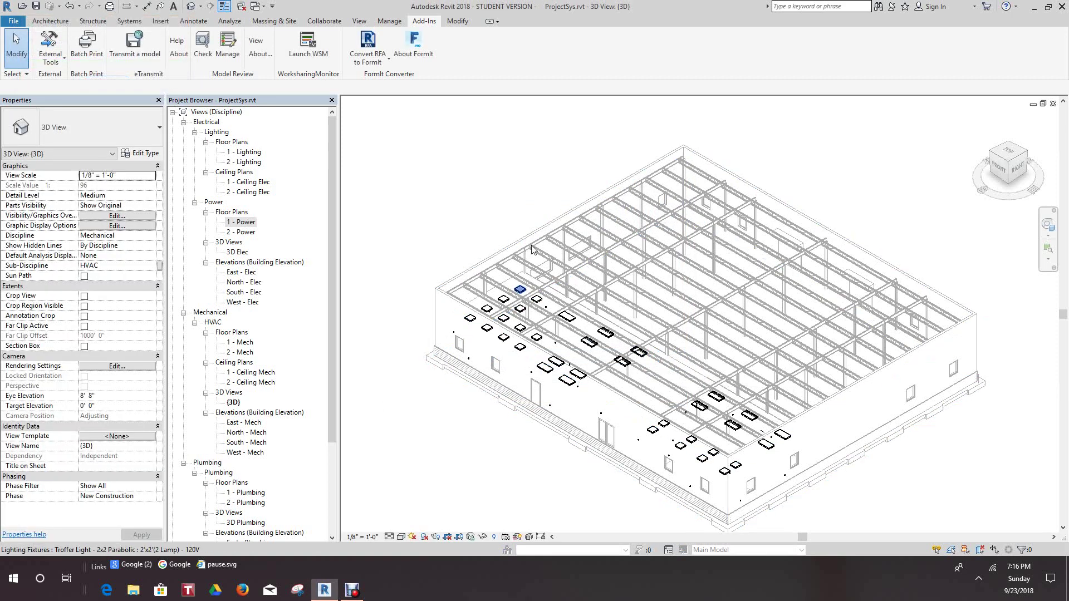
# - Close the 3D view and the ProjectSys project, saving its changes
pyautogui.scroll(-2, 512, 222)
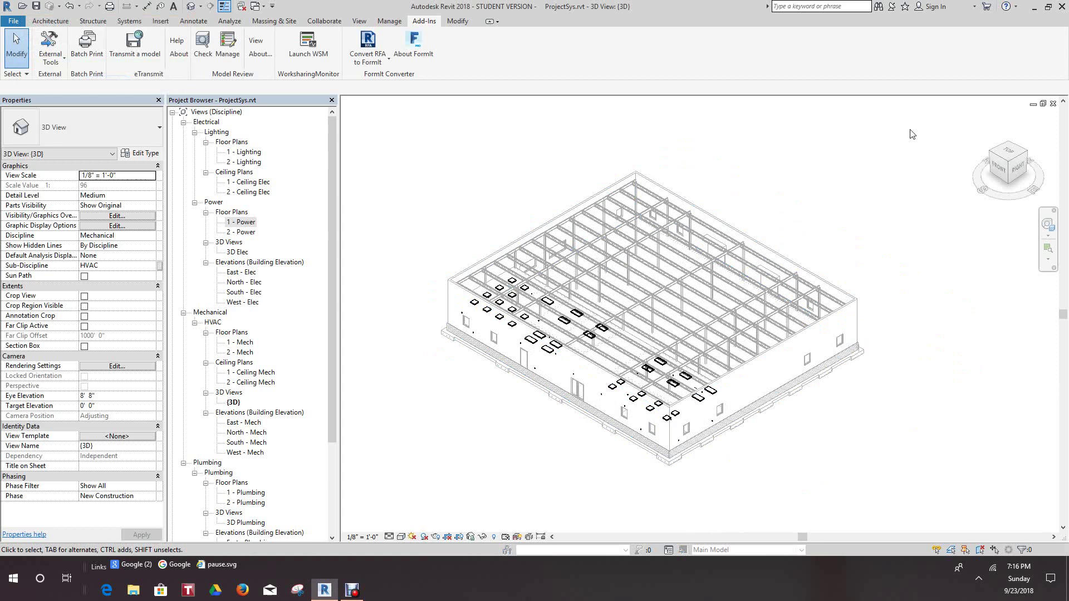
pyautogui.click(1053, 105)
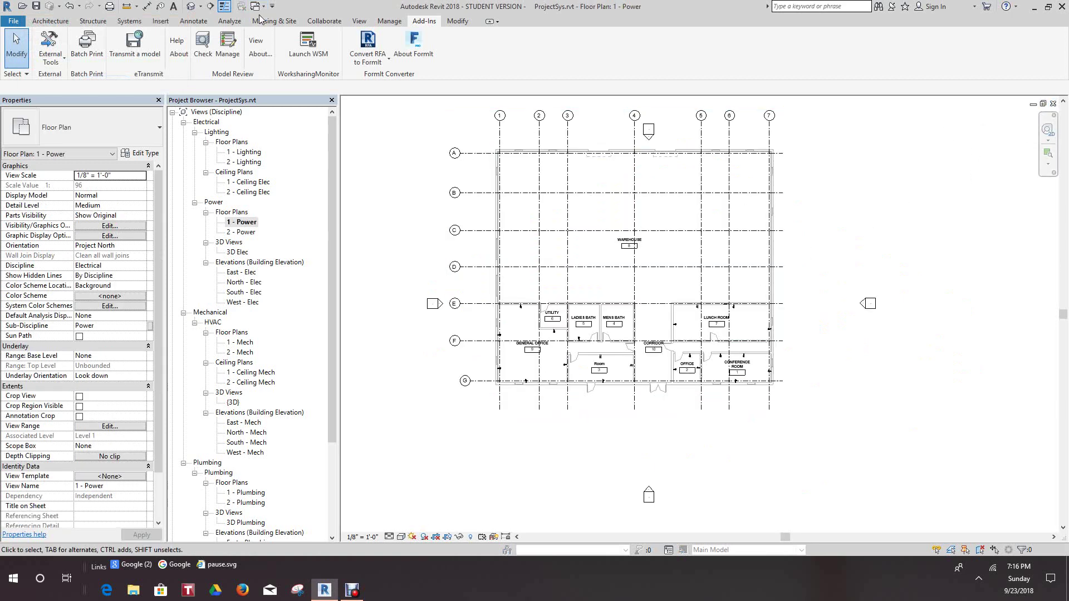
pyautogui.click(359, 22)
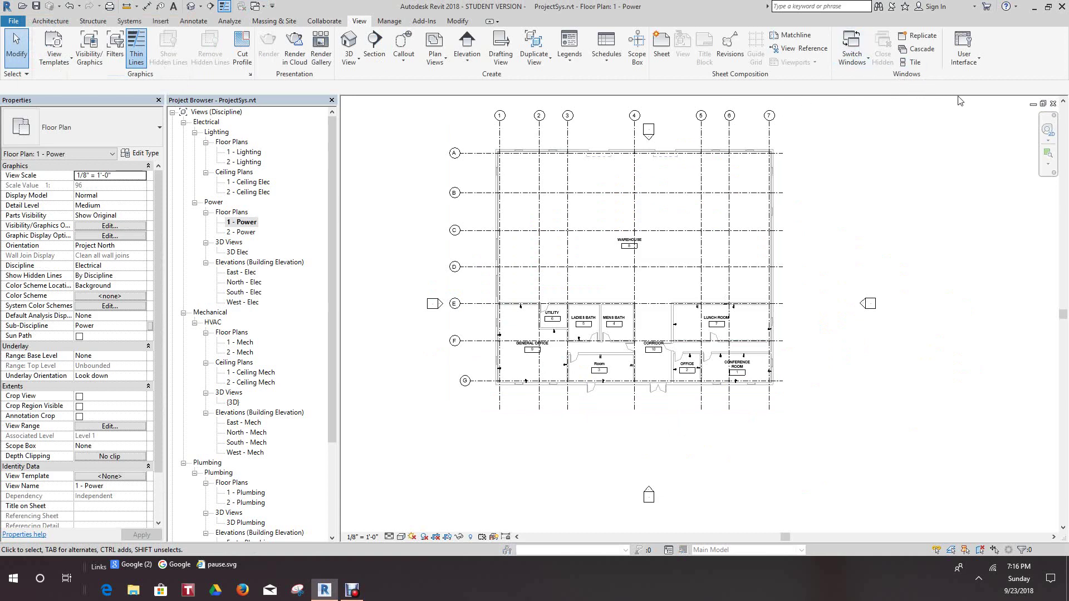
pyautogui.click(1052, 104)
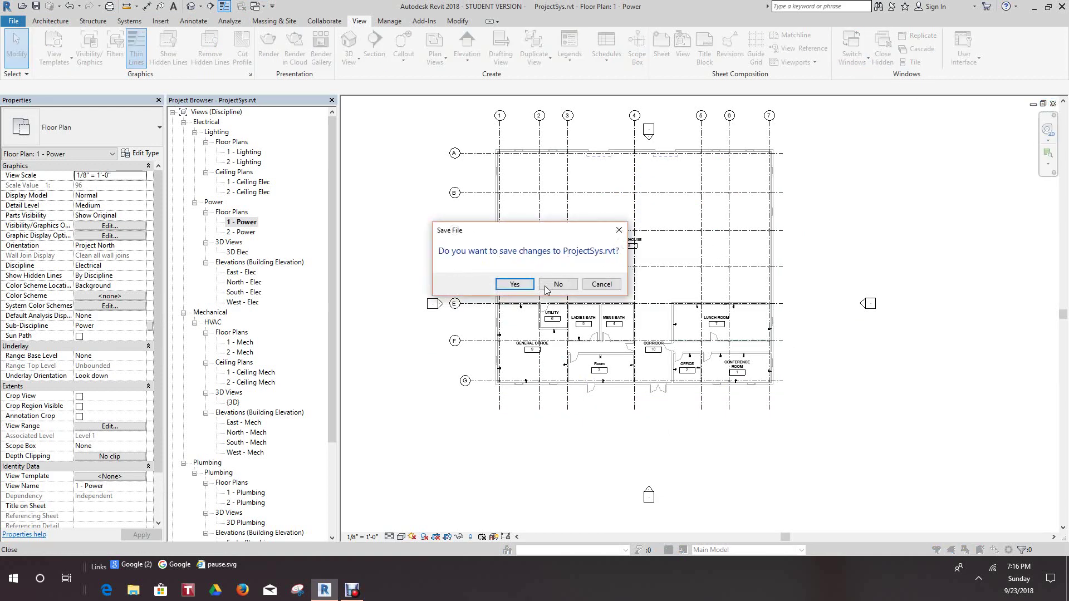
pyautogui.click(523, 285)
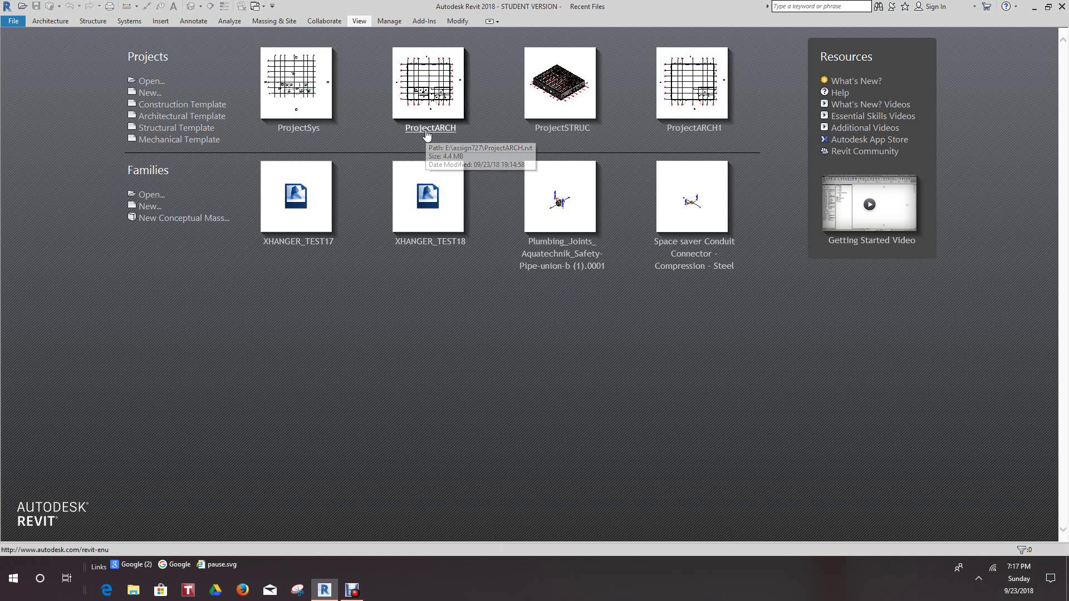
# - Open the recent ProjectARCH project and display the whole building in its default 3D view
pyautogui.click(427, 130)
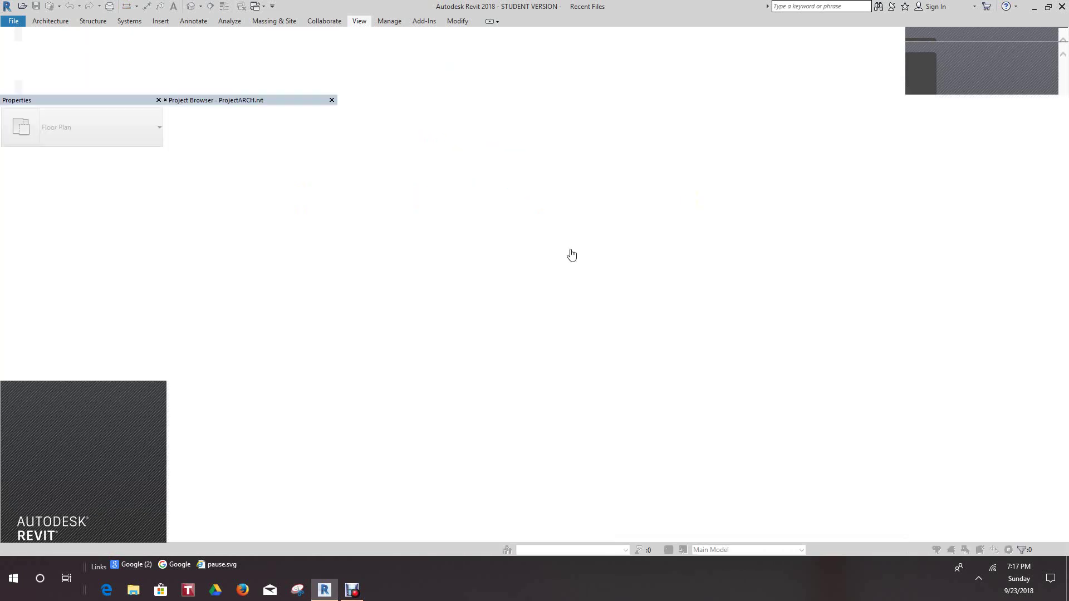
pyautogui.scroll(1, 579, 262)
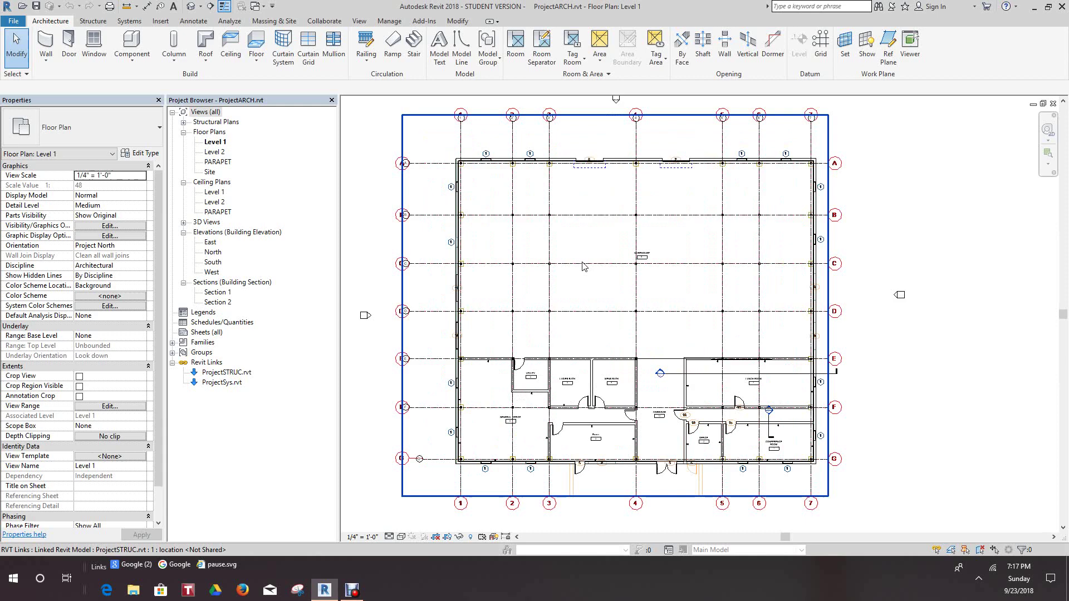
pyautogui.scroll(-1, 580, 263)
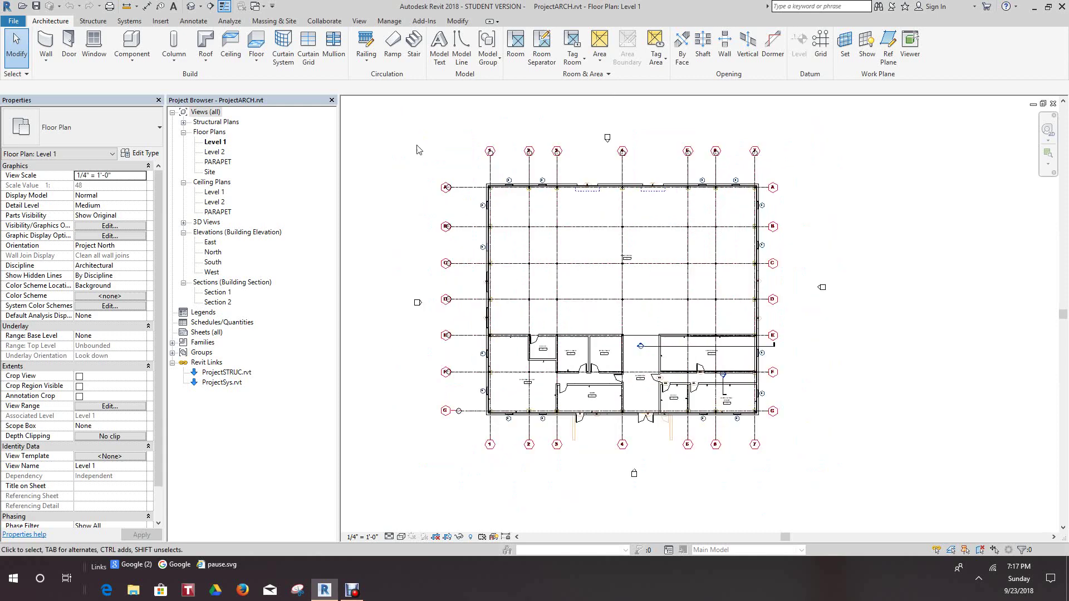
pyautogui.click(191, 6)
pyautogui.scroll(4, 801, 403)
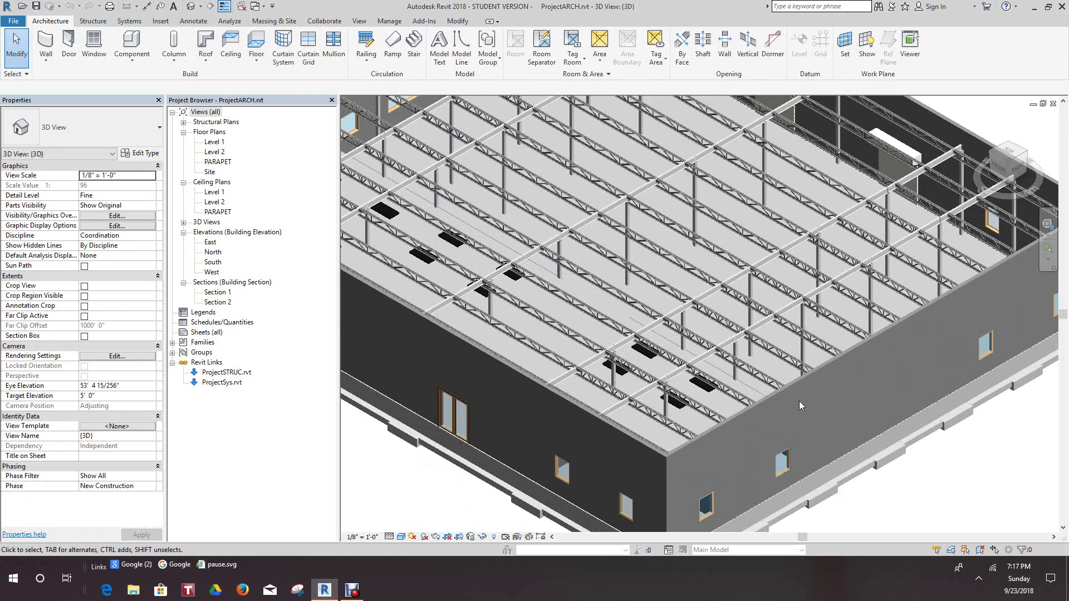
pyautogui.scroll(-5, 791, 396)
pyautogui.scroll(6, 483, 260)
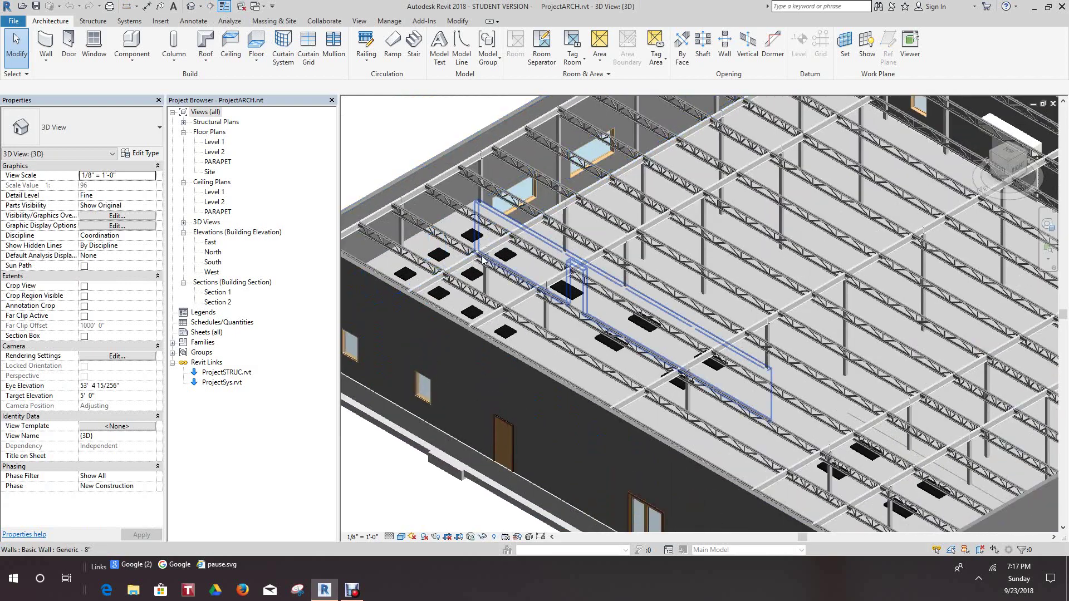
pyautogui.scroll(-5, 484, 259)
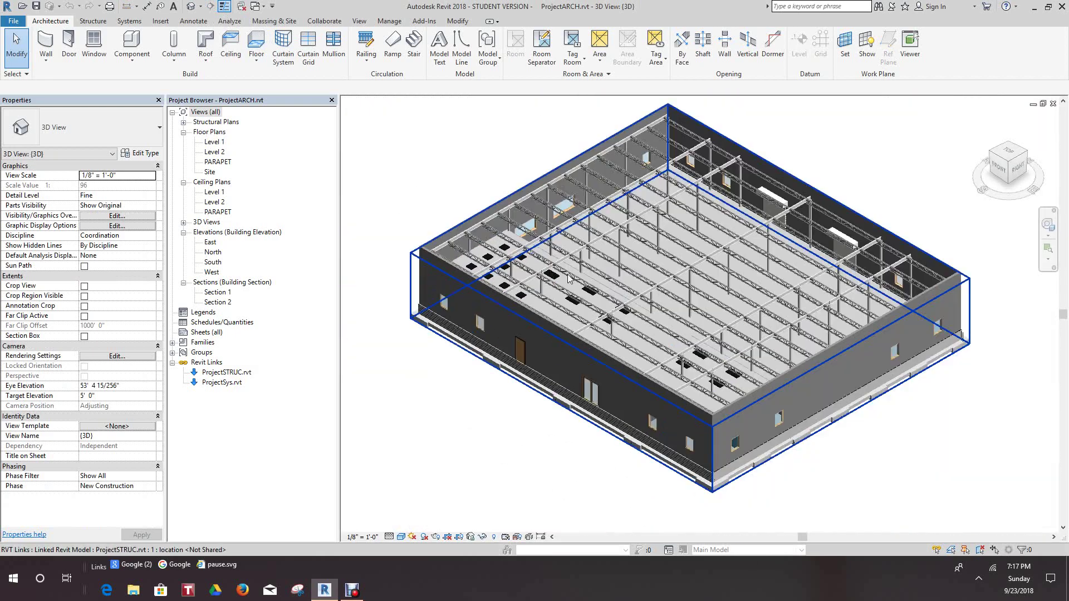
pyautogui.moveTo(1017, 169)
pyautogui.mouseDown()
pyautogui.moveTo(952, 124)
pyautogui.moveTo(874, 167)
pyautogui.moveTo(1024, 176)
pyautogui.mouseUp()
pyautogui.moveTo(810, 158); pyautogui.dragTo(794, 181, button='middle')
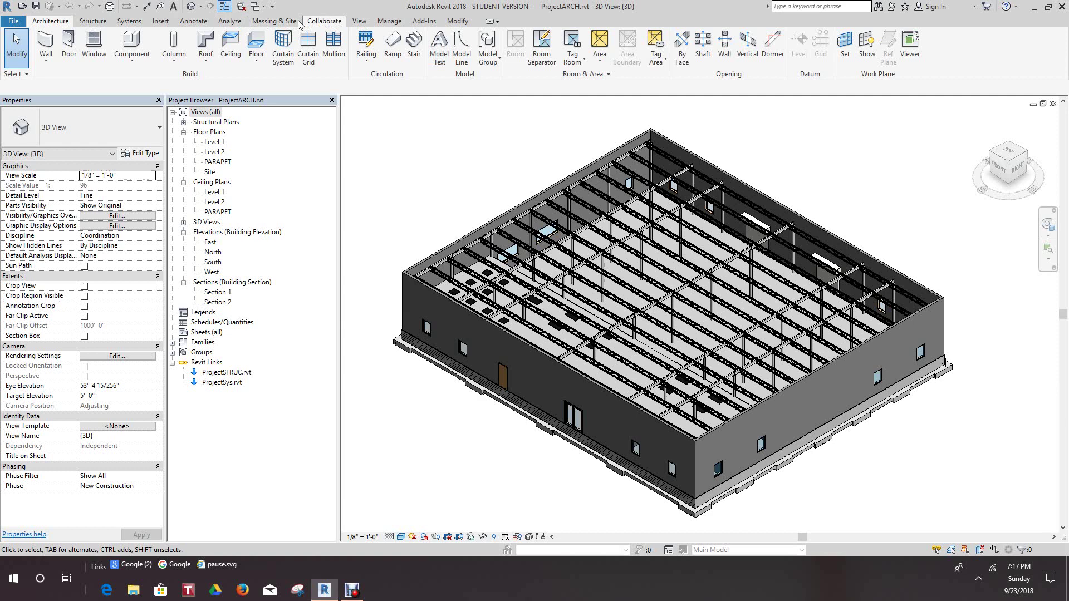
# - Export the architectural 3D view to Navisworks 2018 as ProjectARCH.nwc in the assign727 folder, replacing the existing file
pyautogui.click(424, 22)
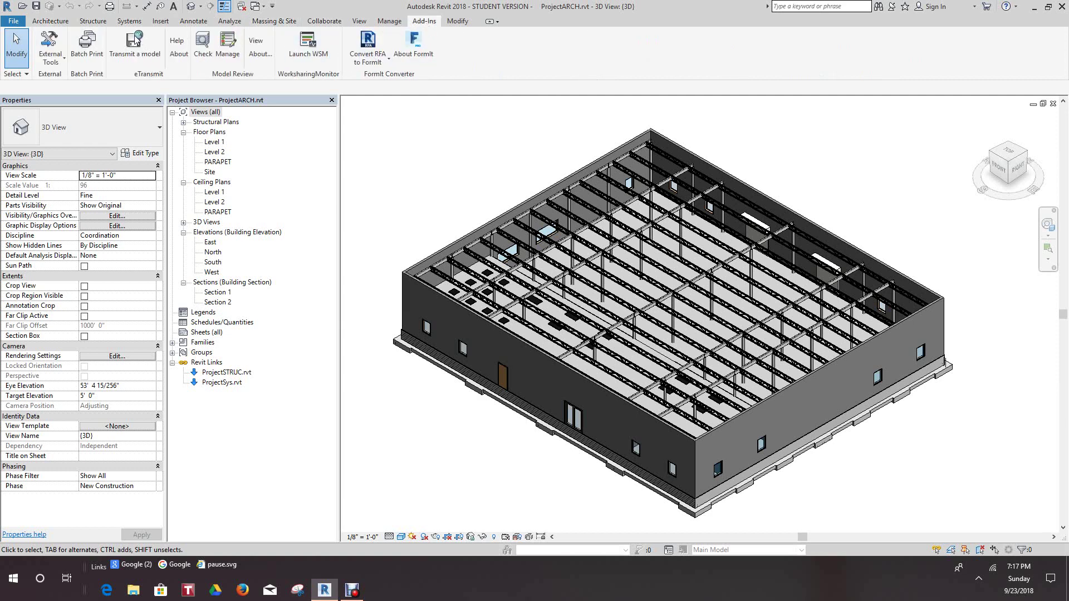
pyautogui.click(51, 58)
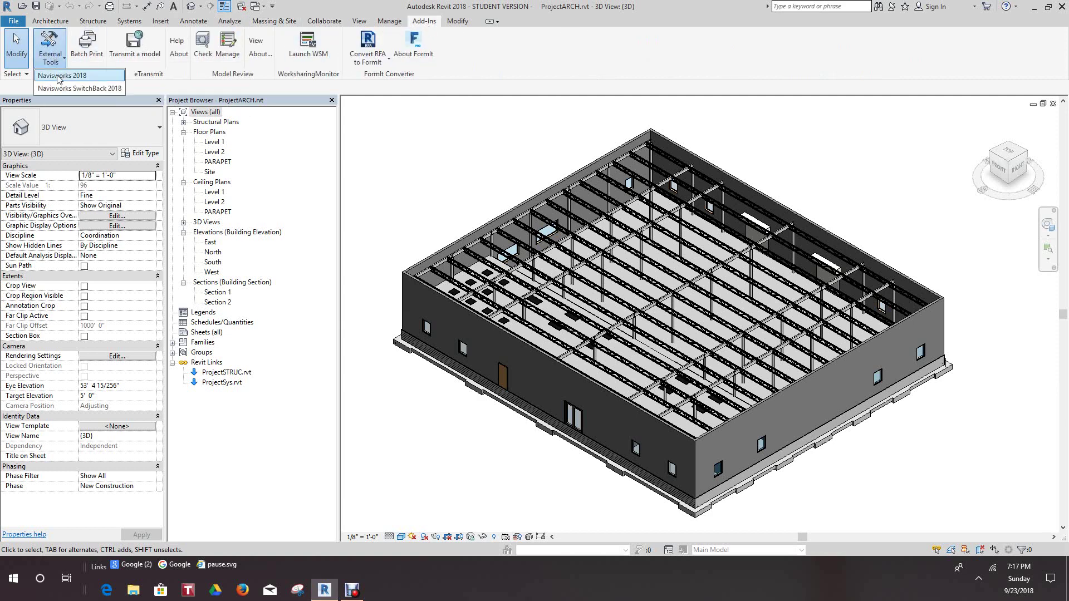
pyautogui.click(61, 76)
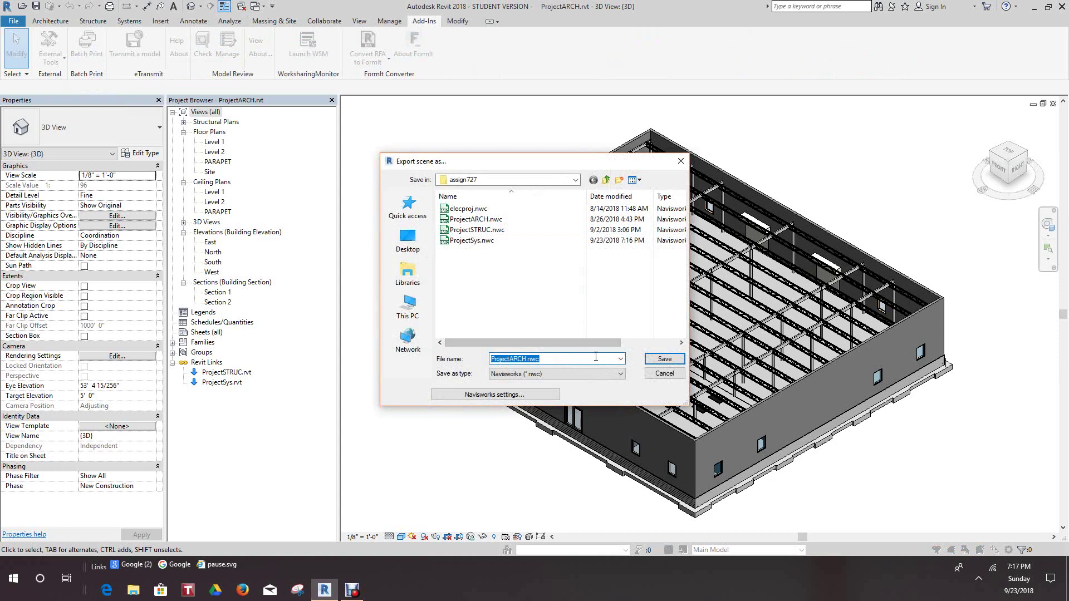
pyautogui.click(663, 359)
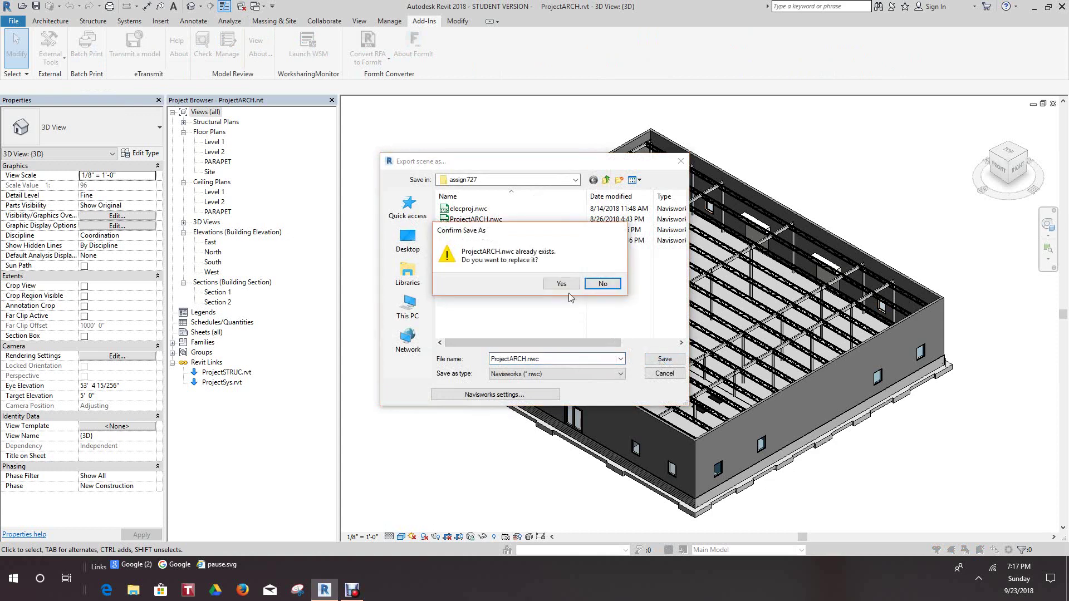
pyautogui.click(561, 285)
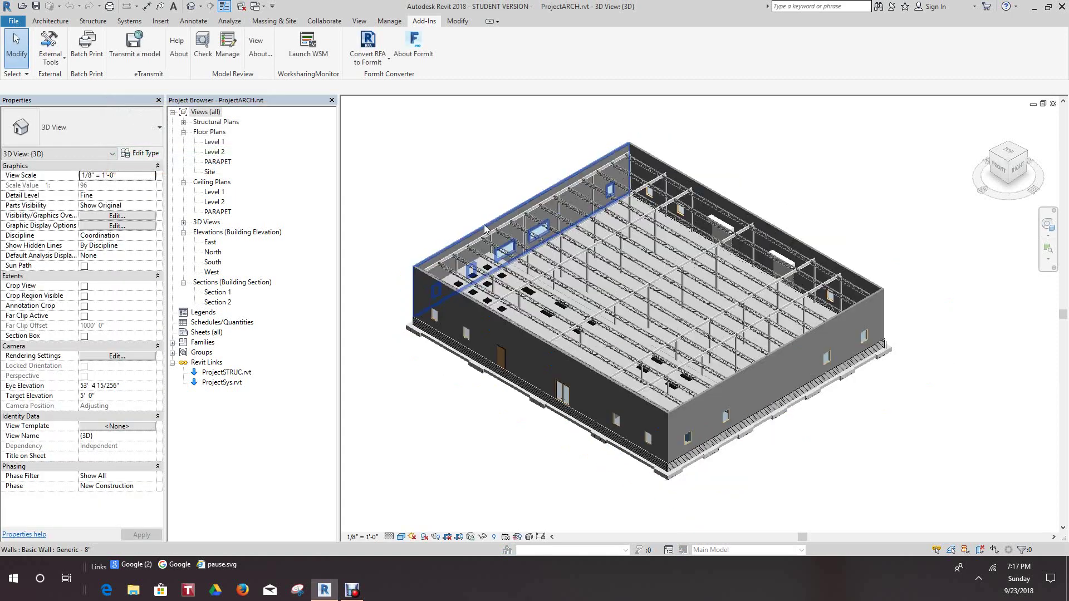
# - Close the 3D view and the Level 1 floor plan to close the ProjectARCH project
pyautogui.scroll(1, 462, 189)
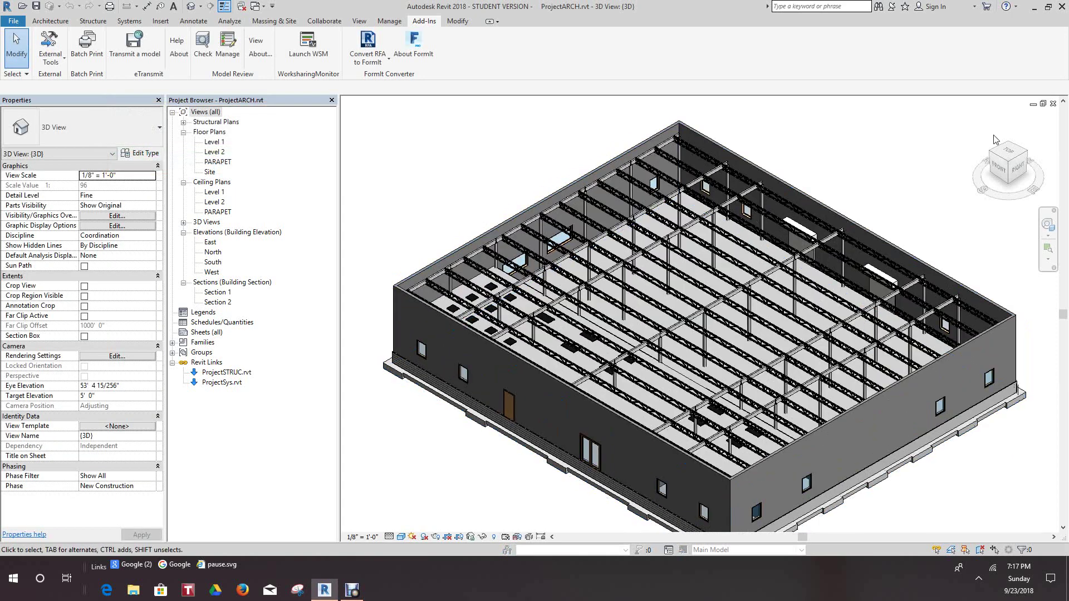
pyautogui.click(1053, 103)
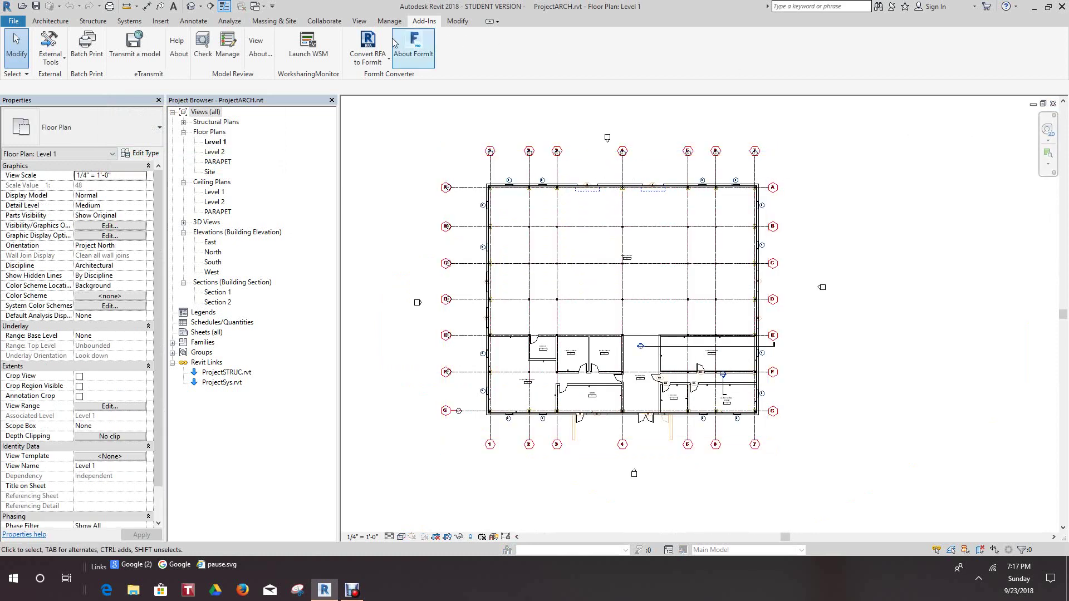
pyautogui.click(1052, 105)
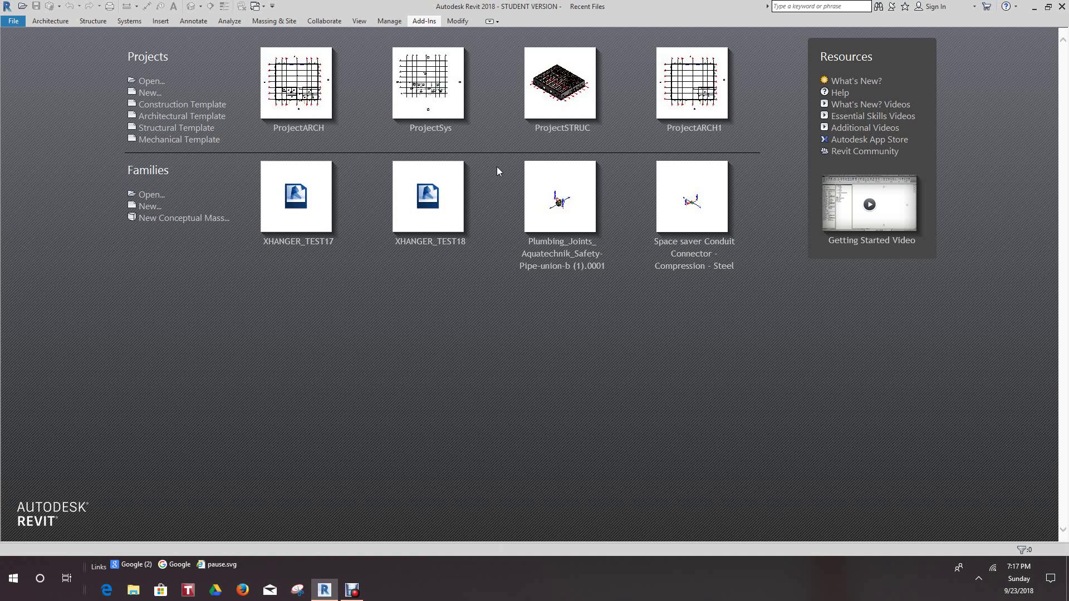
# - Open the recent ProjectSTRUC project and frame the whole building in its 3D view
pyautogui.click(573, 134)
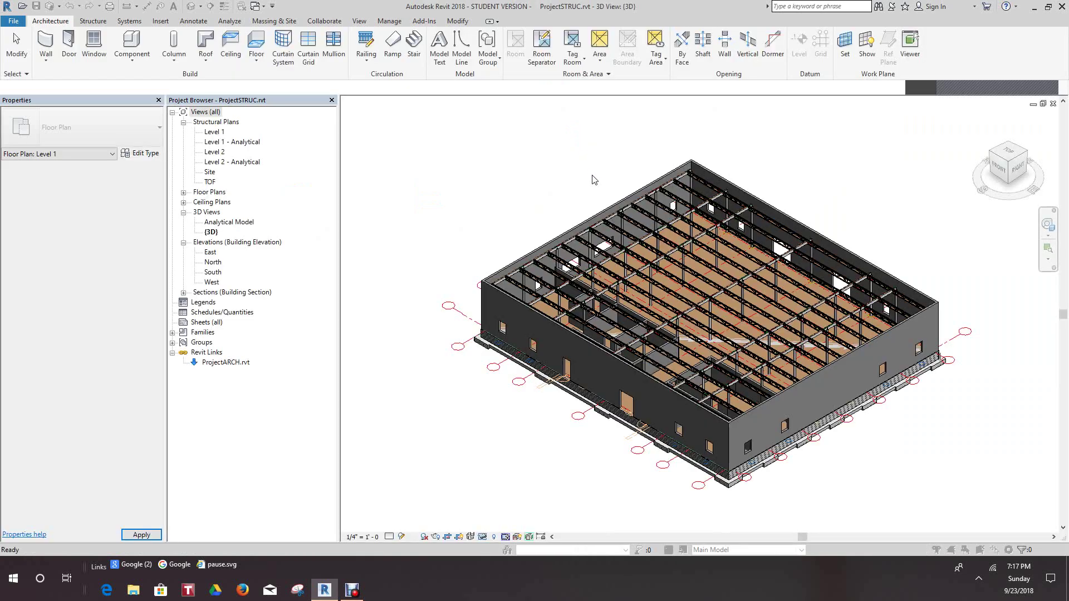
pyautogui.scroll(2, 568, 189)
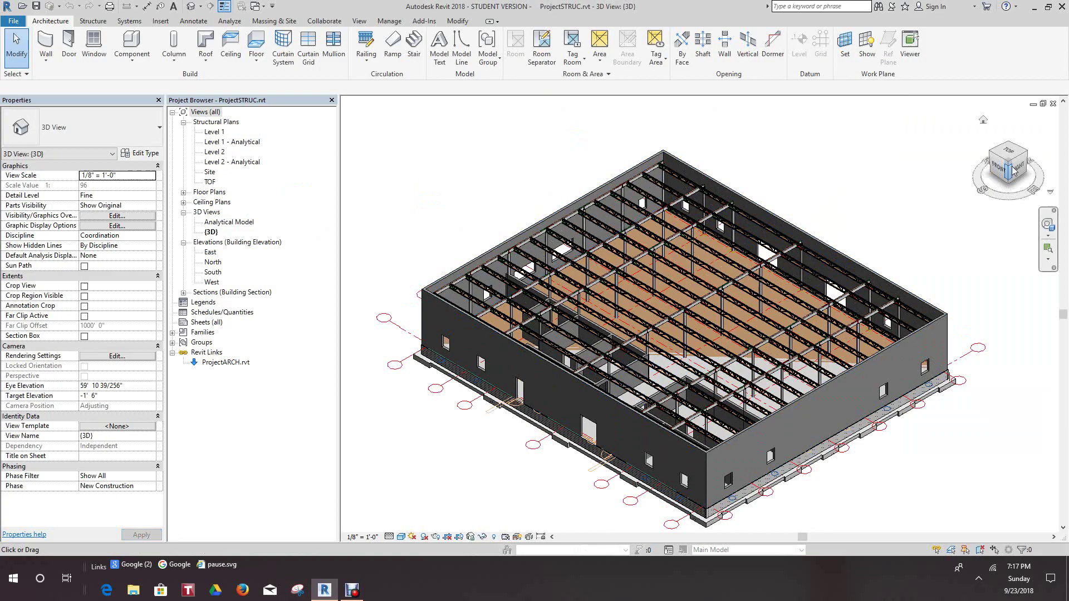
pyautogui.moveTo(1008, 167)
pyautogui.mouseDown()
pyautogui.moveTo(955, 146)
pyautogui.moveTo(825, 129)
pyautogui.moveTo(803, 173)
pyautogui.moveTo(914, 186)
pyautogui.moveTo(992, 178)
pyautogui.mouseUp()
pyautogui.moveTo(873, 183); pyautogui.dragTo(850, 166, button='middle')
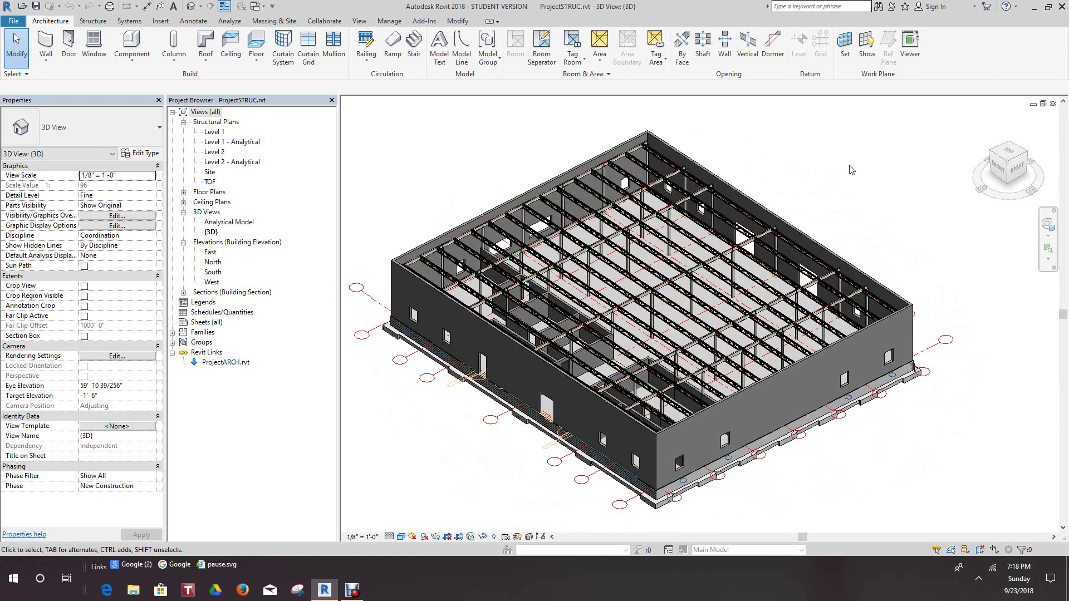
pyautogui.middleClick(849, 166)
pyautogui.middleClick(849, 166)
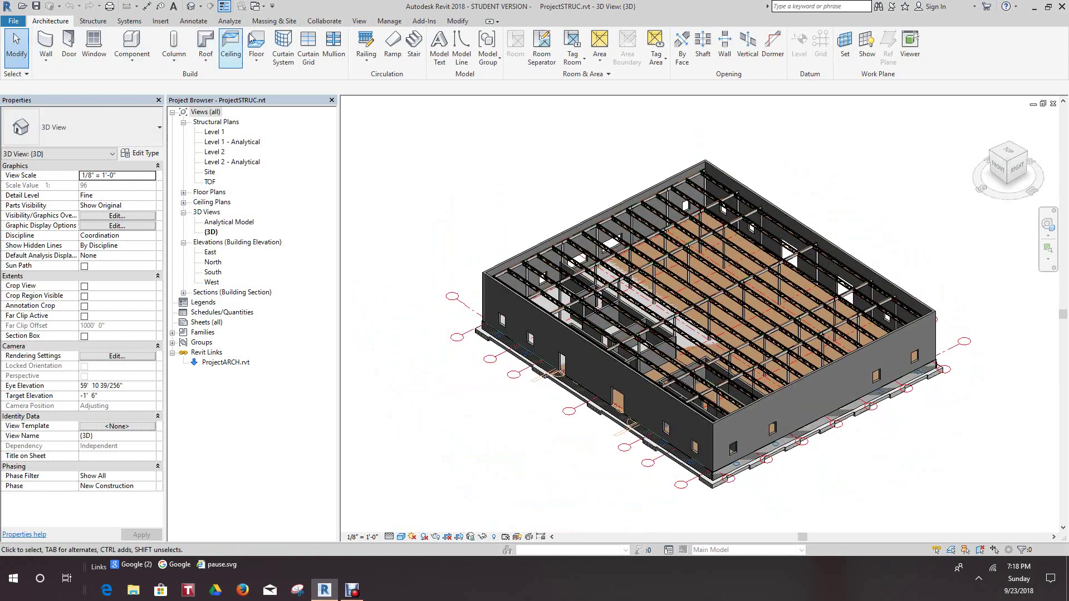
# - Export the structural 3D view to Navisworks 2018 as ProjectSTRUC.nwc in the assign727 folder, replacing the existing file
pyautogui.click(424, 22)
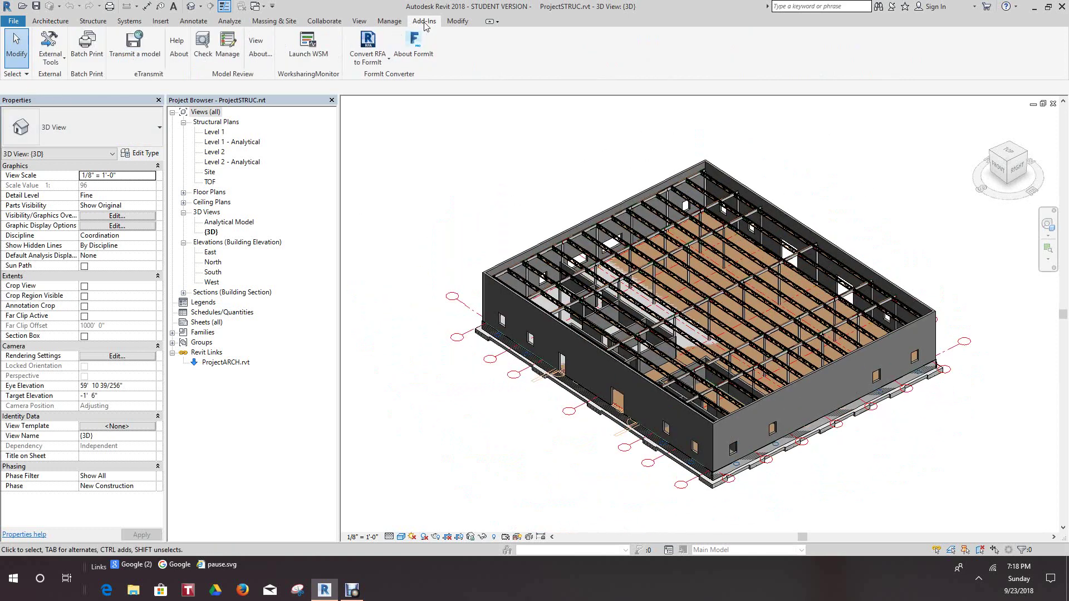
pyautogui.click(52, 63)
pyautogui.click(61, 76)
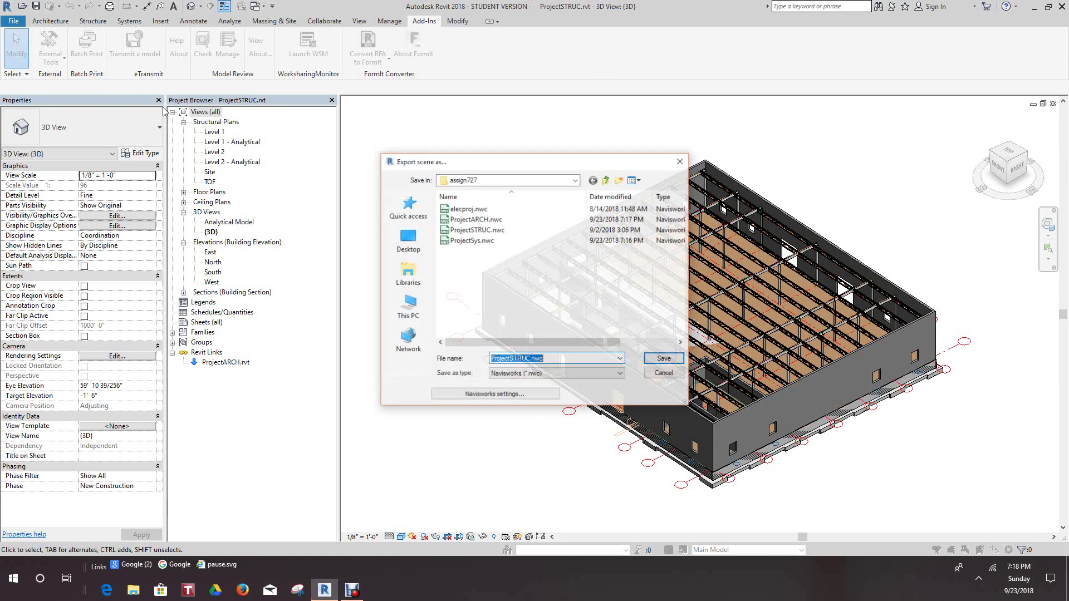
pyautogui.click(663, 360)
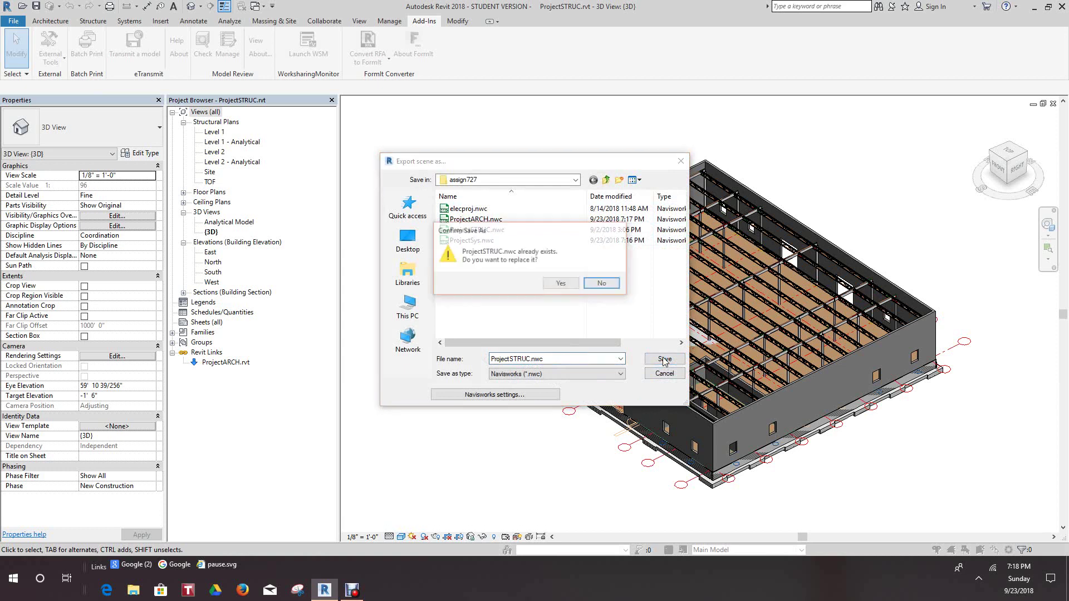
pyautogui.click(562, 284)
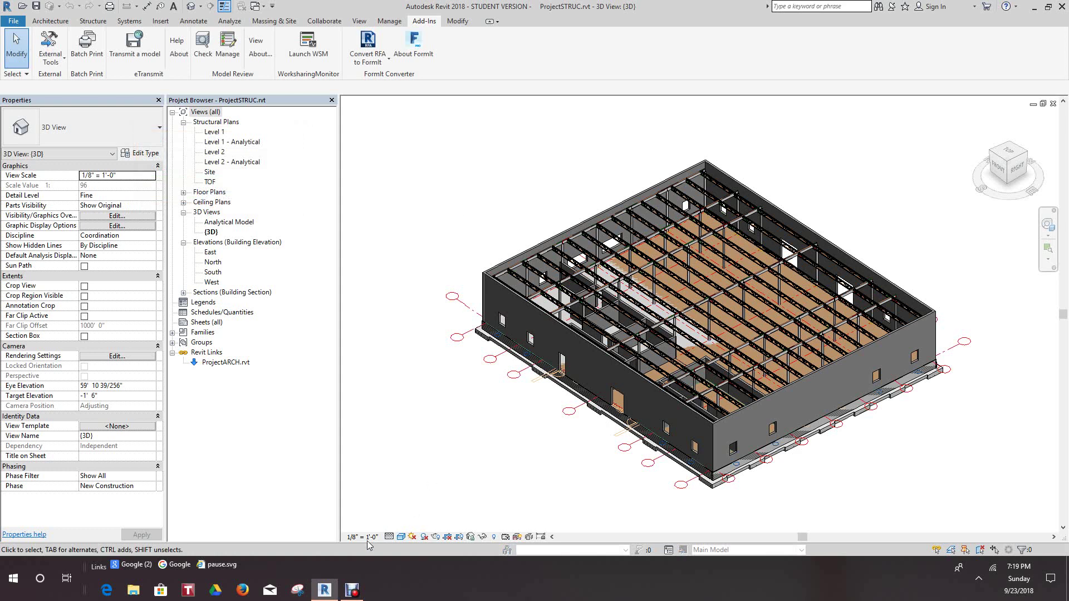
# - Switch to File Explorer, enlarge its window and open the recent file ProjectARCH.nwc in Navisworks Manage 2018
pyautogui.doubleClick(133, 594)
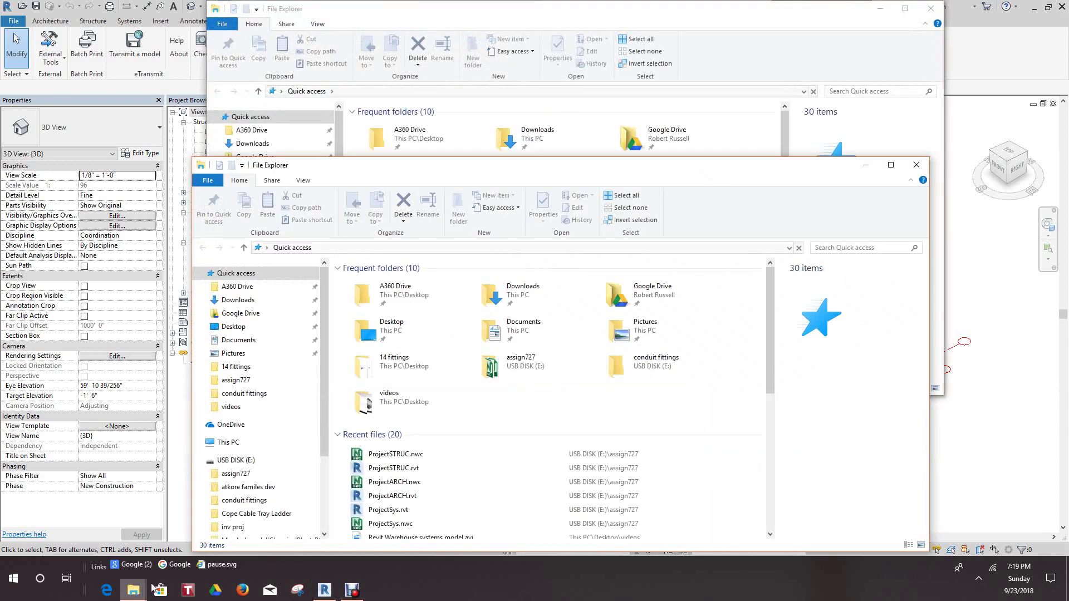
pyautogui.click(916, 165)
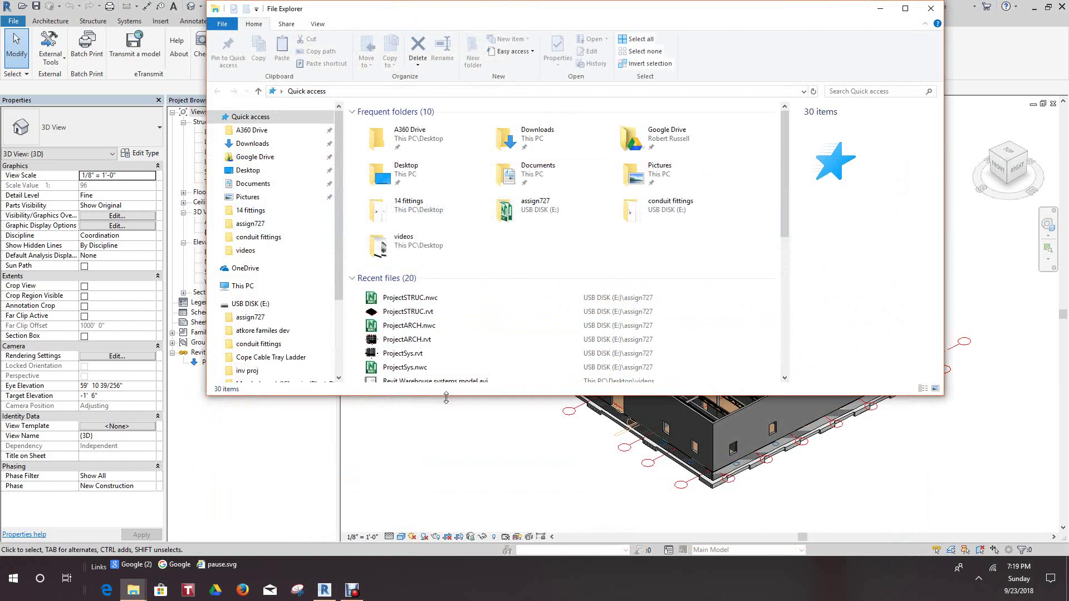
pyautogui.moveTo(446, 397); pyautogui.dragTo(450, 508)
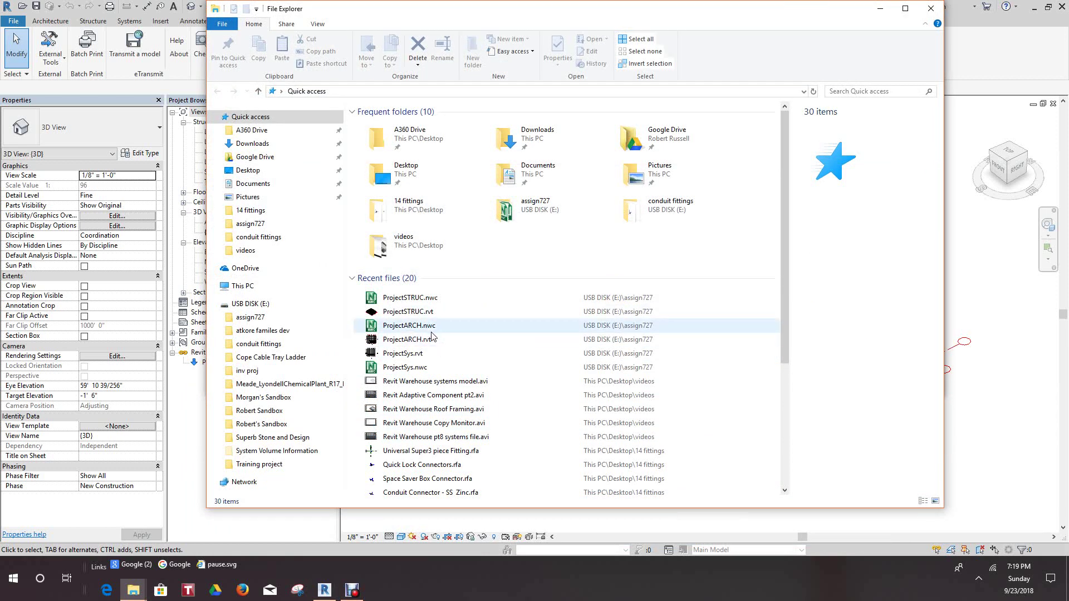
pyautogui.scroll(-2, 440, 348)
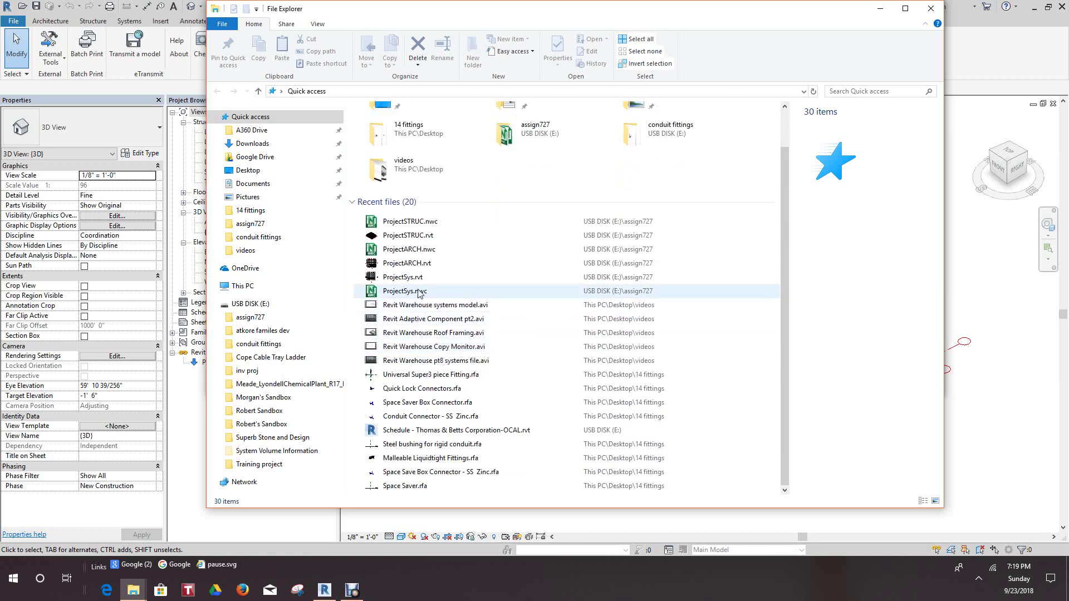
pyautogui.click(413, 253)
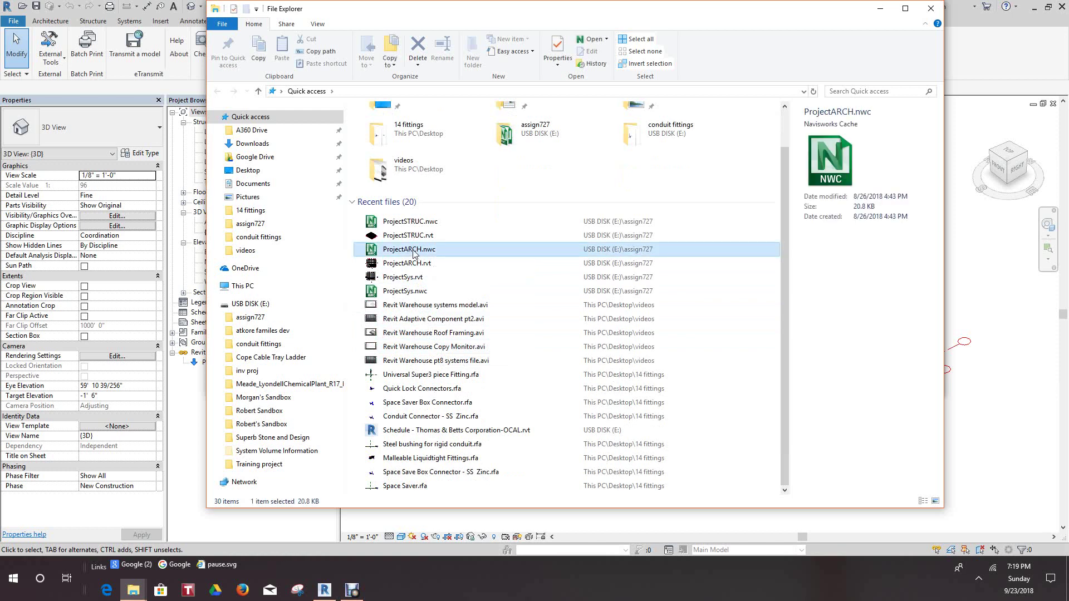
pyautogui.doubleClick(414, 254)
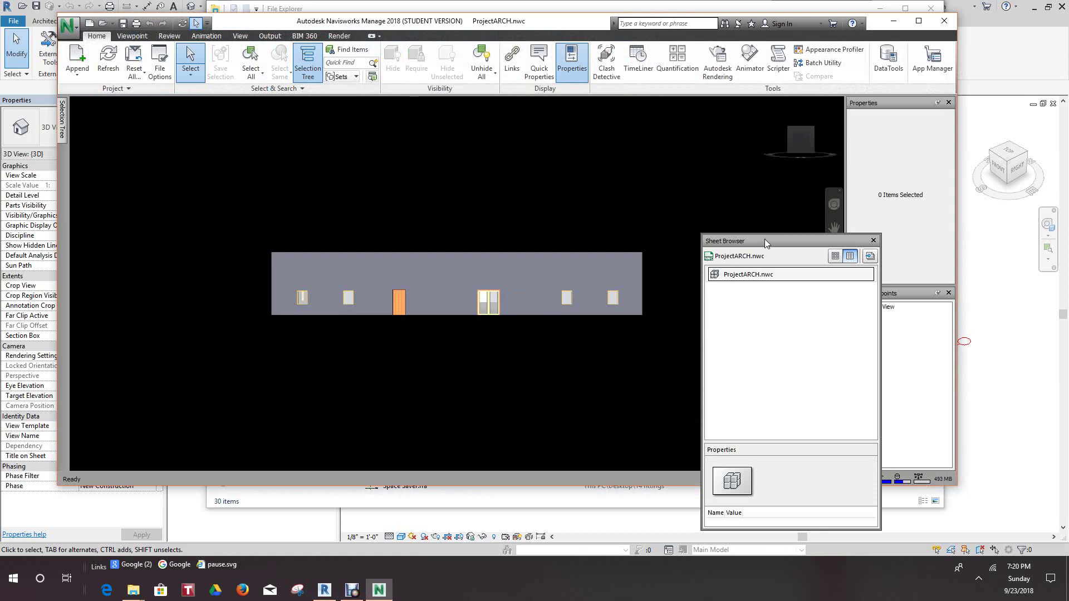
# - Move the Sheet Browser clear of the model and orbit the building to an elevated corner view
pyautogui.moveTo(765, 242); pyautogui.dragTo(907, 283)
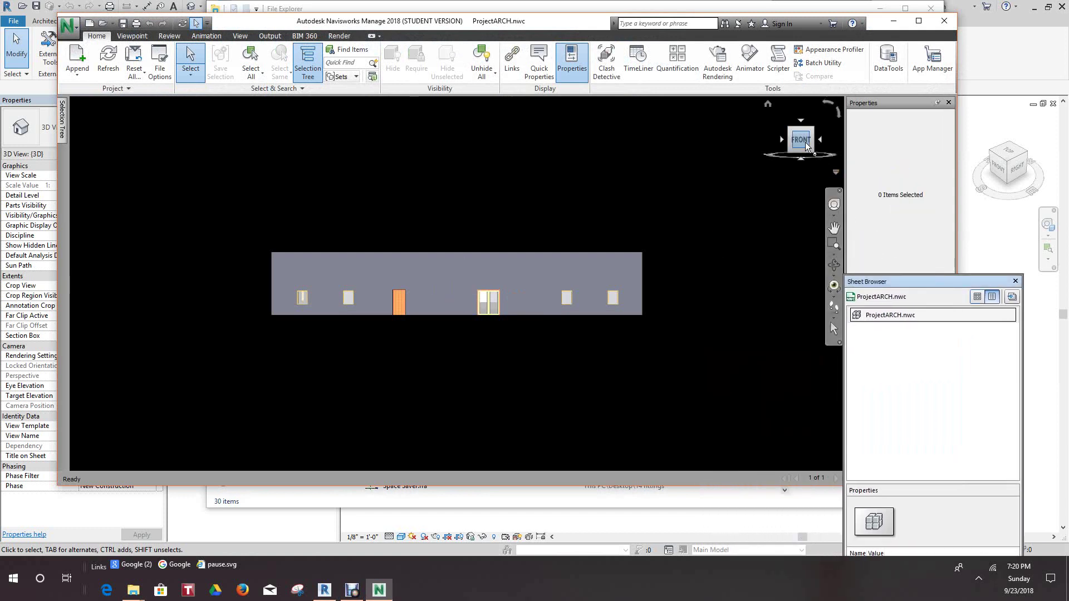
pyautogui.moveTo(806, 143)
pyautogui.mouseDown()
pyautogui.moveTo(802, 167)
pyautogui.moveTo(779, 177)
pyautogui.moveTo(760, 168)
pyautogui.mouseUp()
pyautogui.moveTo(646, 194); pyautogui.dragTo(642, 195)
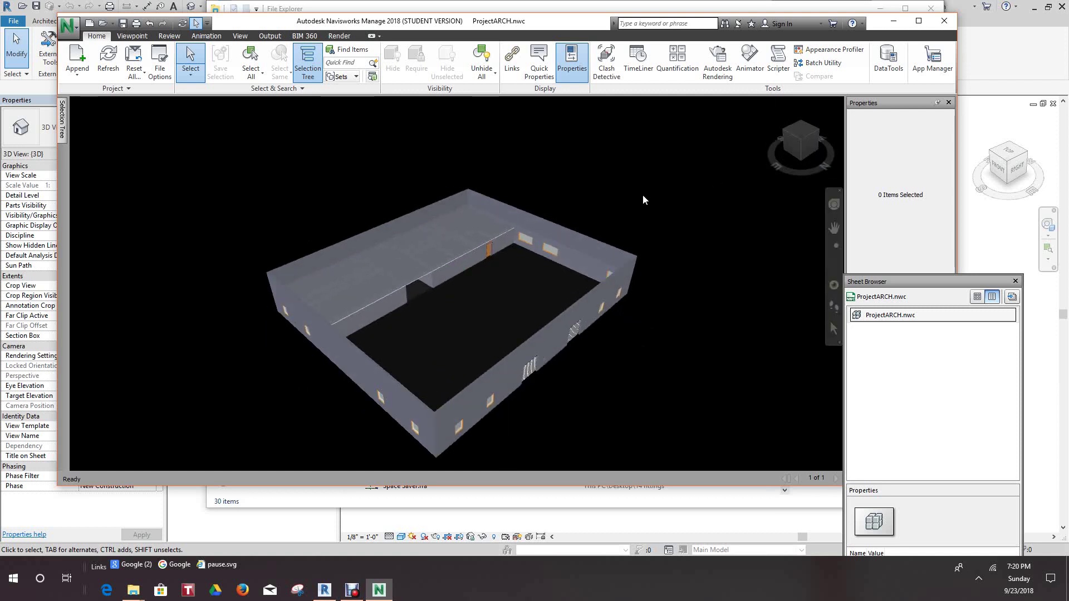
# - Append ProjectSTRUC.nwc from the assign727 folder to the architectural model
pyautogui.click(79, 78)
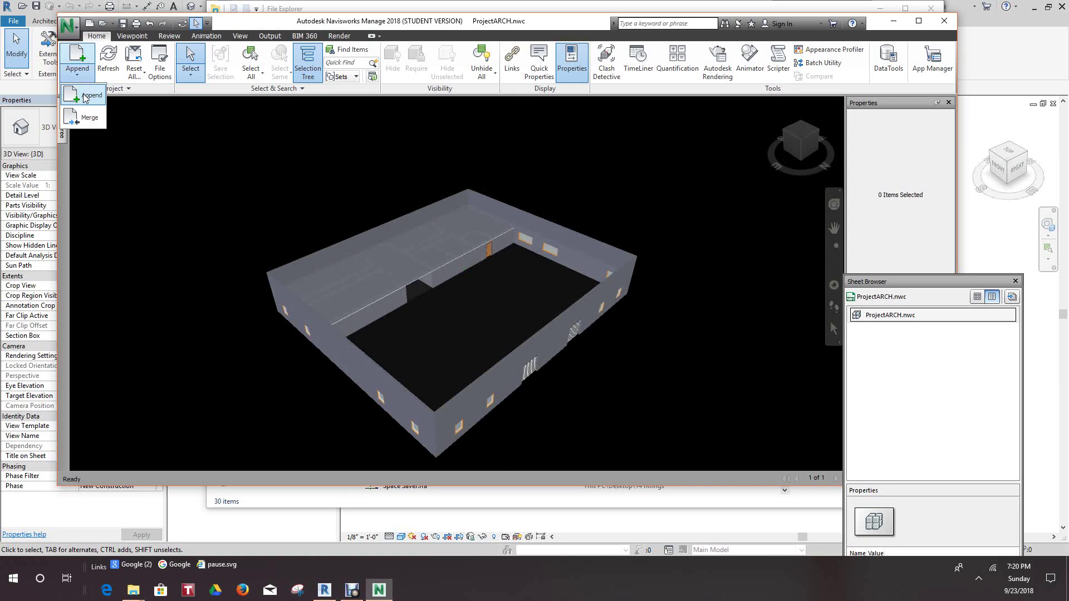
pyautogui.click(85, 98)
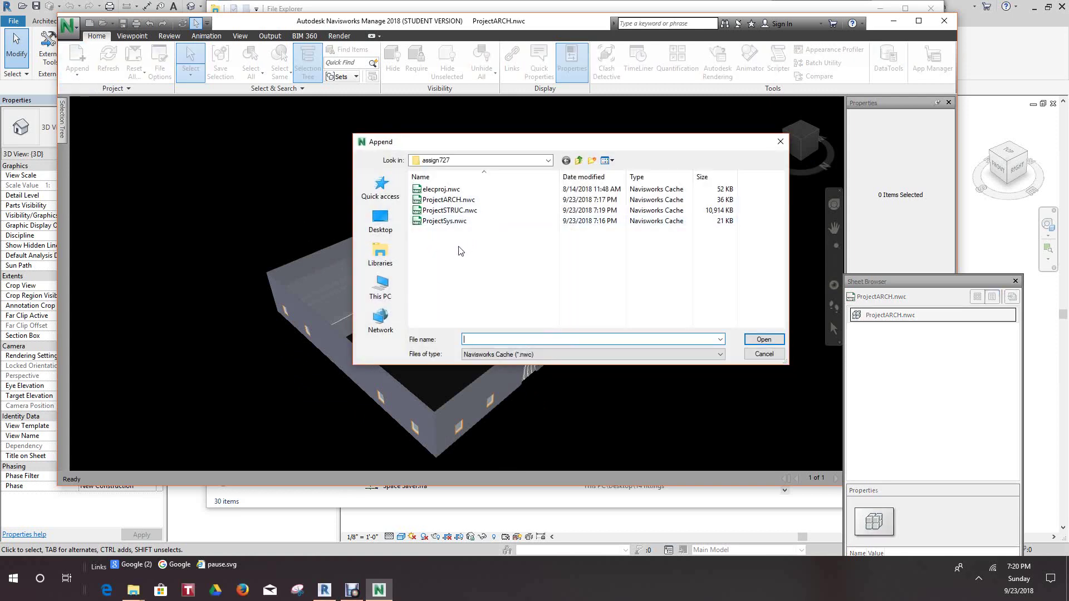
pyautogui.click(446, 214)
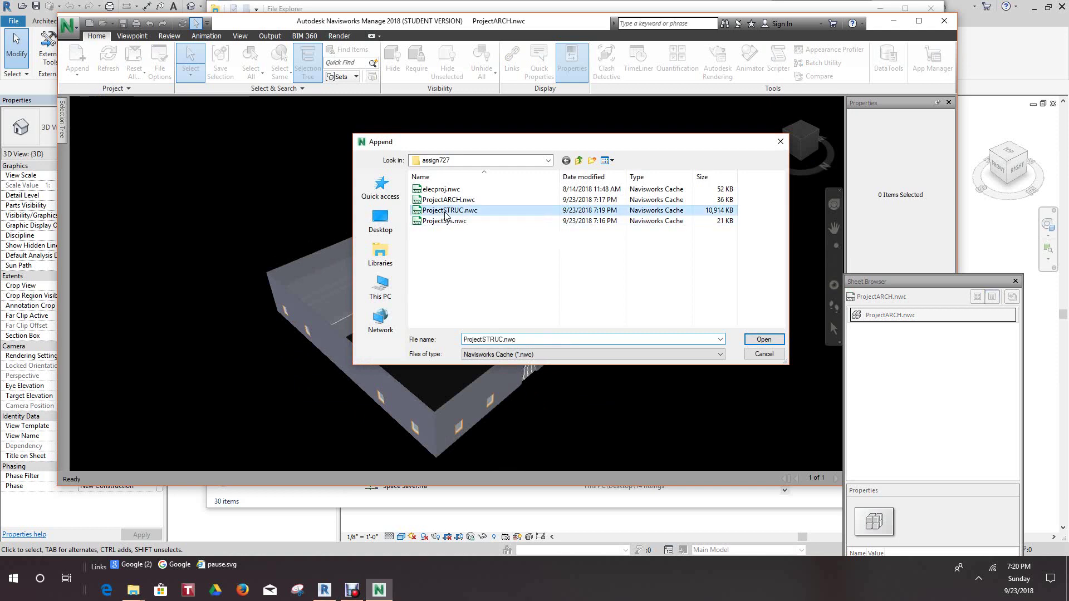
pyautogui.click(766, 339)
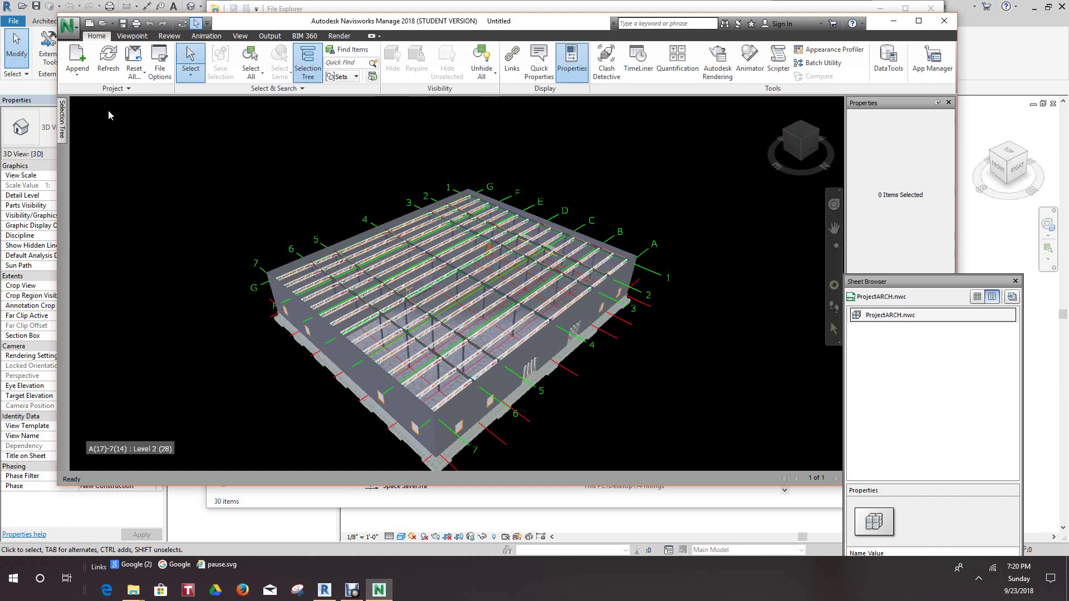
# - Append ProjectSys.nwc from the assign727 folder to the combined architectural and structural model
pyautogui.click(78, 76)
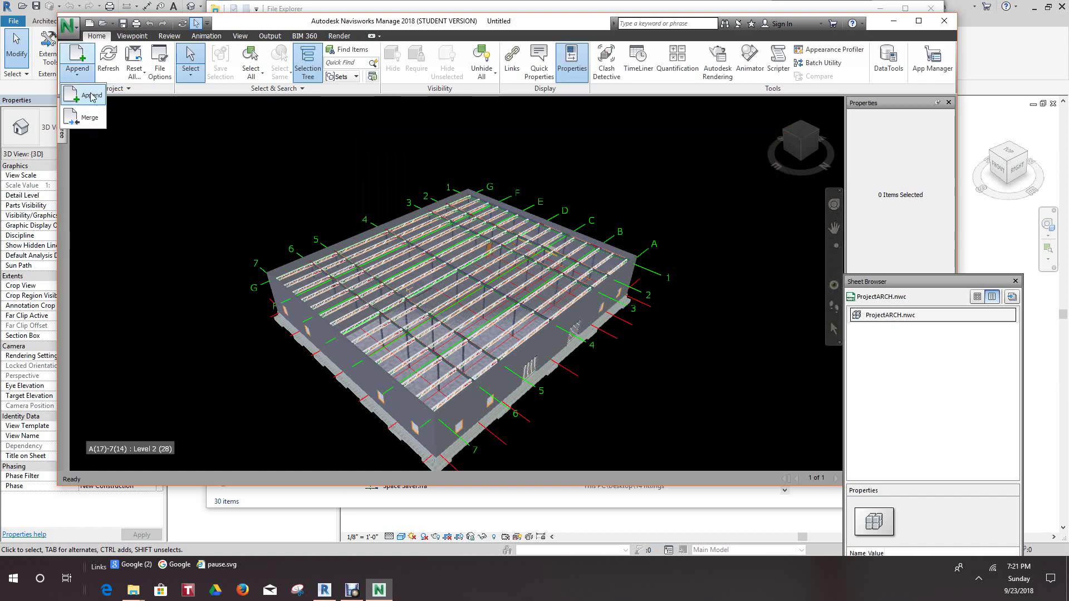
pyautogui.click(91, 96)
pyautogui.click(445, 221)
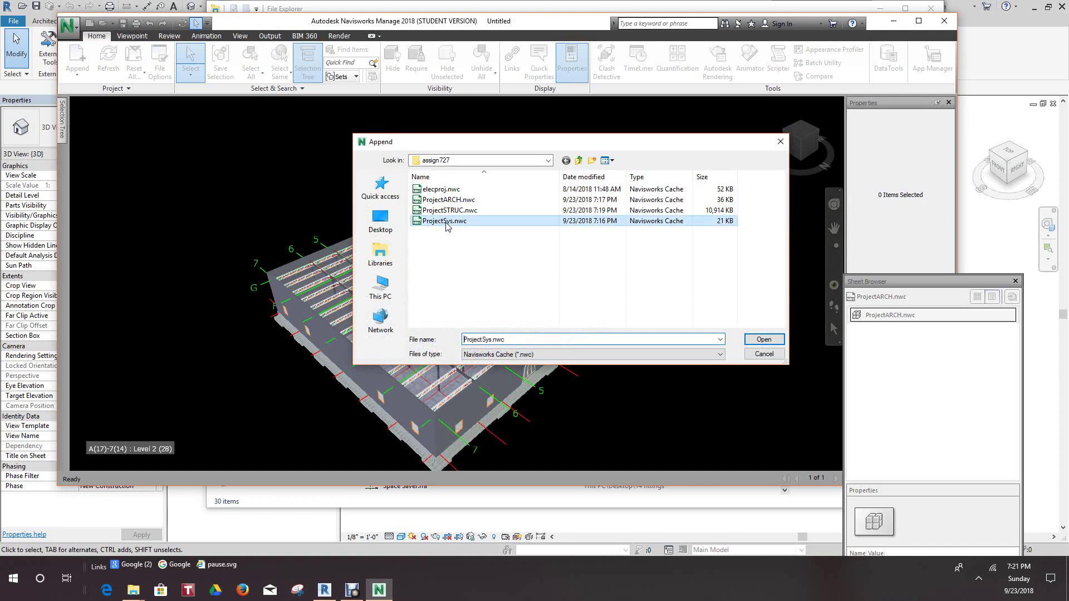
pyautogui.click(765, 340)
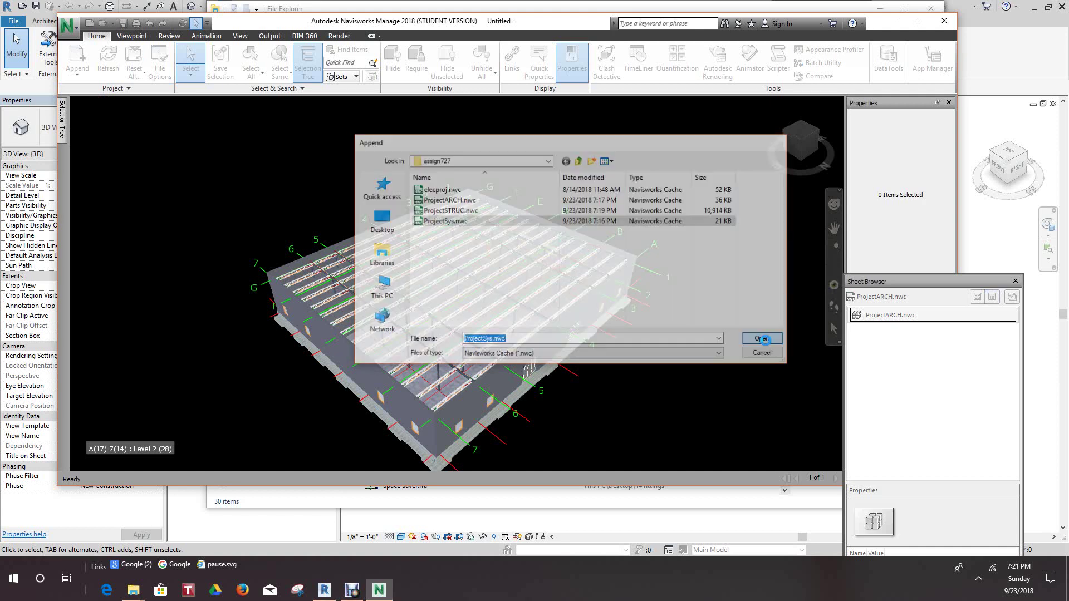
# - Examine the combined building's roof joists, exterior walls, doors and windows from several angles outside
pyautogui.scroll(2, 675, 378)
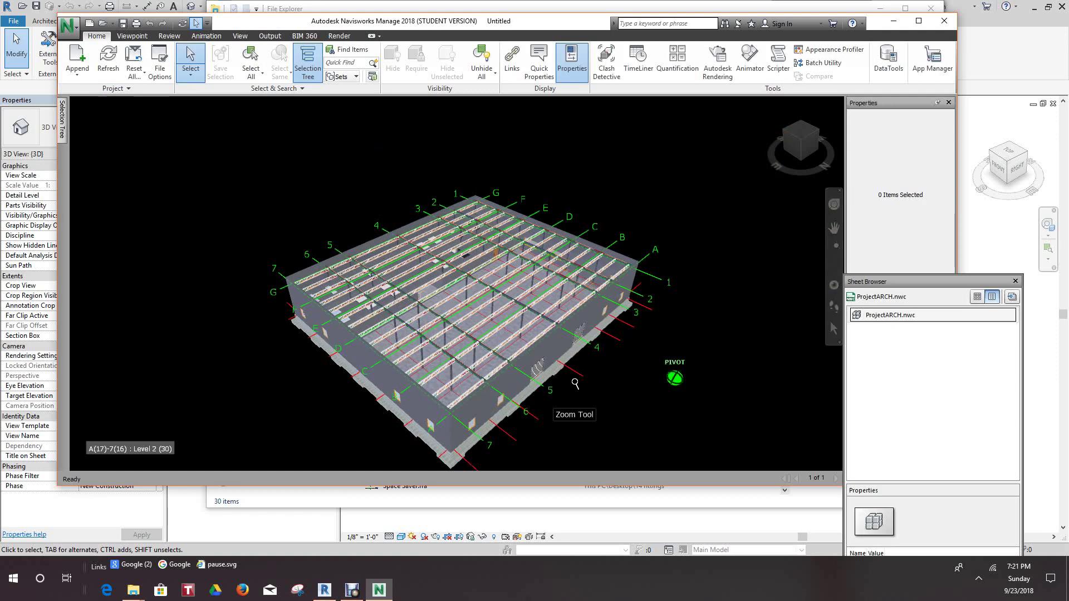
pyautogui.scroll(2, 610, 397)
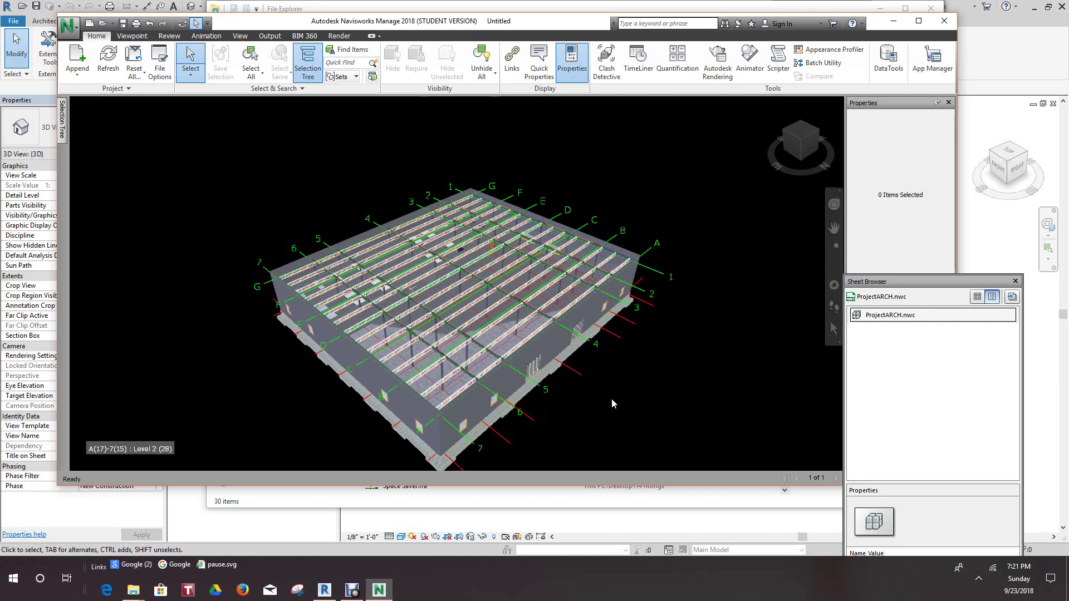
pyautogui.moveTo(611, 398)
pyautogui.keyDown('shift'); pyautogui.mouseDown(button='middle')
pyautogui.moveTo(573, 344)
pyautogui.moveTo(534, 338)
pyautogui.moveTo(490, 365)
pyautogui.moveTo(415, 363)
pyautogui.moveTo(583, 370)
pyautogui.mouseUp(button='middle'); pyautogui.keyUp('shift')
pyautogui.scroll(3, 481, 329)
pyautogui.moveTo(471, 354)
pyautogui.keyDown('shift'); pyautogui.mouseDown(button='middle')
pyautogui.moveTo(481, 334)
pyautogui.moveTo(458, 370)
pyautogui.moveTo(563, 370)
pyautogui.moveTo(544, 375)
pyautogui.moveTo(490, 362)
pyautogui.moveTo(566, 358)
pyautogui.moveTo(536, 371)
pyautogui.moveTo(528, 362)
pyautogui.moveTo(579, 357)
pyautogui.moveTo(530, 351)
pyautogui.moveTo(502, 332)
pyautogui.moveTo(454, 341)
pyautogui.moveTo(574, 351)
pyautogui.moveTo(535, 356)
pyautogui.mouseUp(button='middle'); pyautogui.keyUp('shift')
pyautogui.scroll(5, 420, 301)
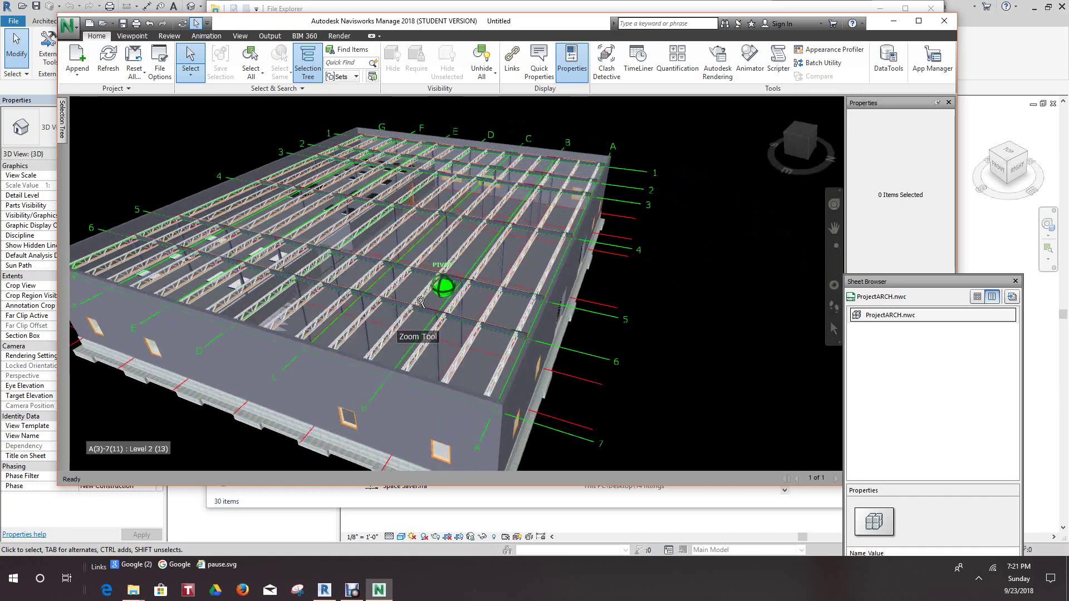
pyautogui.scroll(3, 420, 302)
pyautogui.keyDown('shift'); pyautogui.moveTo(420, 302); pyautogui.dragTo(423, 230, button='middle'); pyautogui.keyUp('shift')
pyautogui.scroll(1, 426, 230)
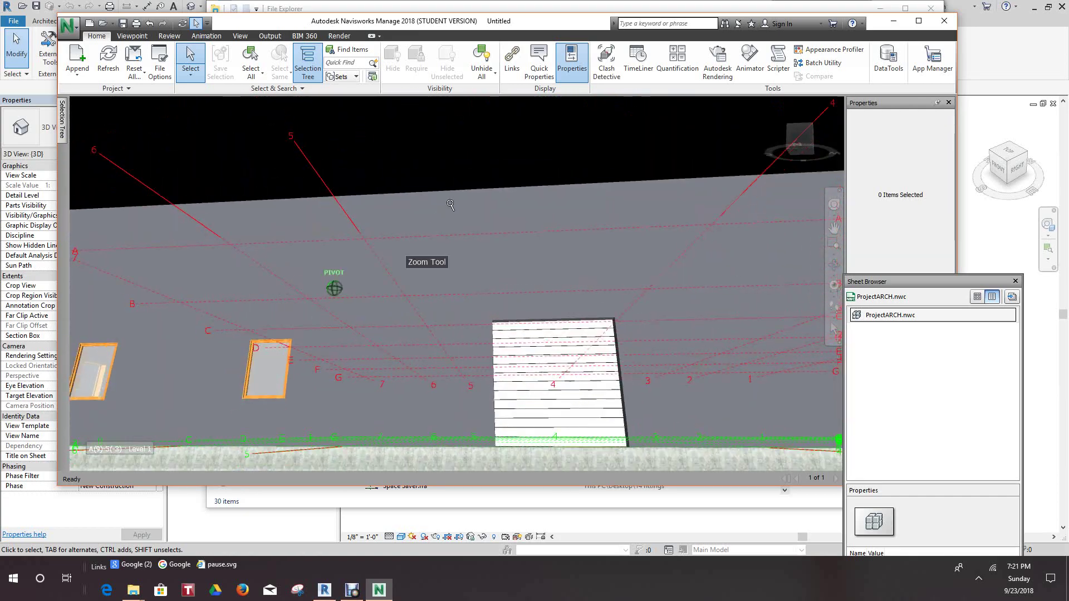
pyautogui.moveTo(532, 339)
pyautogui.keyDown('shift'); pyautogui.mouseDown(button='middle')
pyautogui.moveTo(525, 374)
pyautogui.moveTo(534, 387)
pyautogui.moveTo(508, 365)
pyautogui.moveTo(432, 357)
pyautogui.moveTo(518, 326)
pyautogui.moveTo(434, 324)
pyautogui.mouseUp(button='middle'); pyautogui.keyUp('shift')
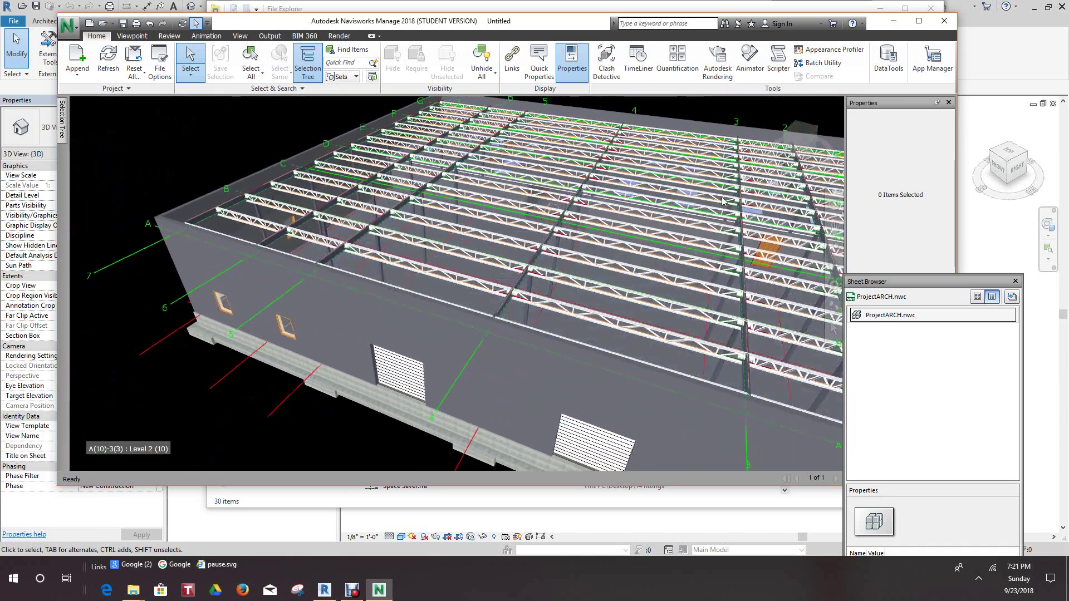
# - Maximize the Navisworks window and review the levels of ProjectSTRUC.nwc and ProjectSys.nwc, leaving ProjectARCH.nwc and ProjectSTRUC.nwc collapsed
pyautogui.click(918, 21)
pyautogui.moveTo(684, 257); pyautogui.dragTo(553, 186, button='middle')
pyautogui.moveTo(7, 111)
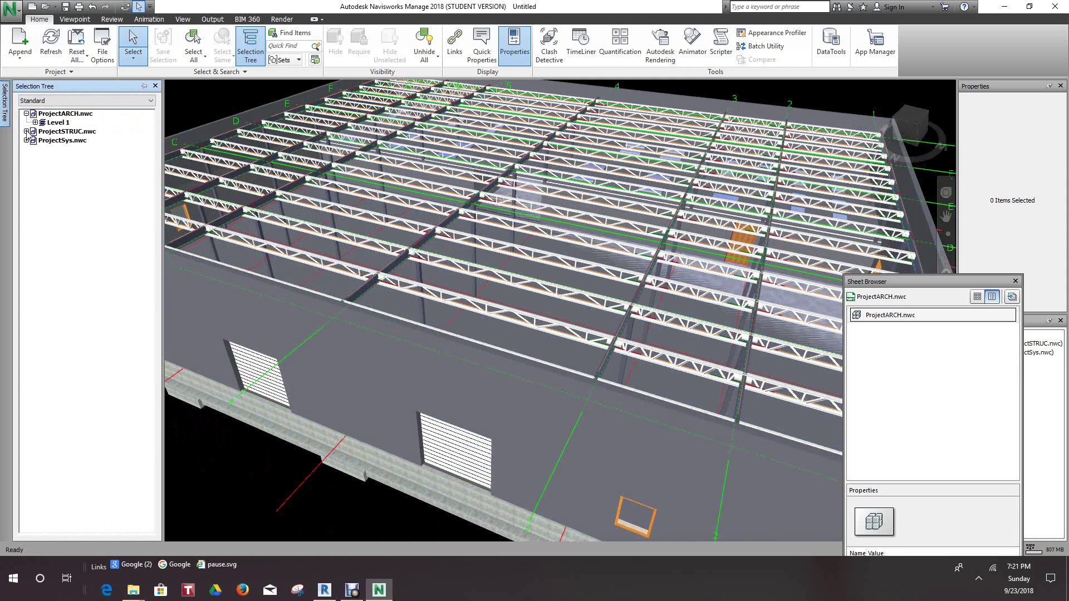
pyautogui.click(26, 132)
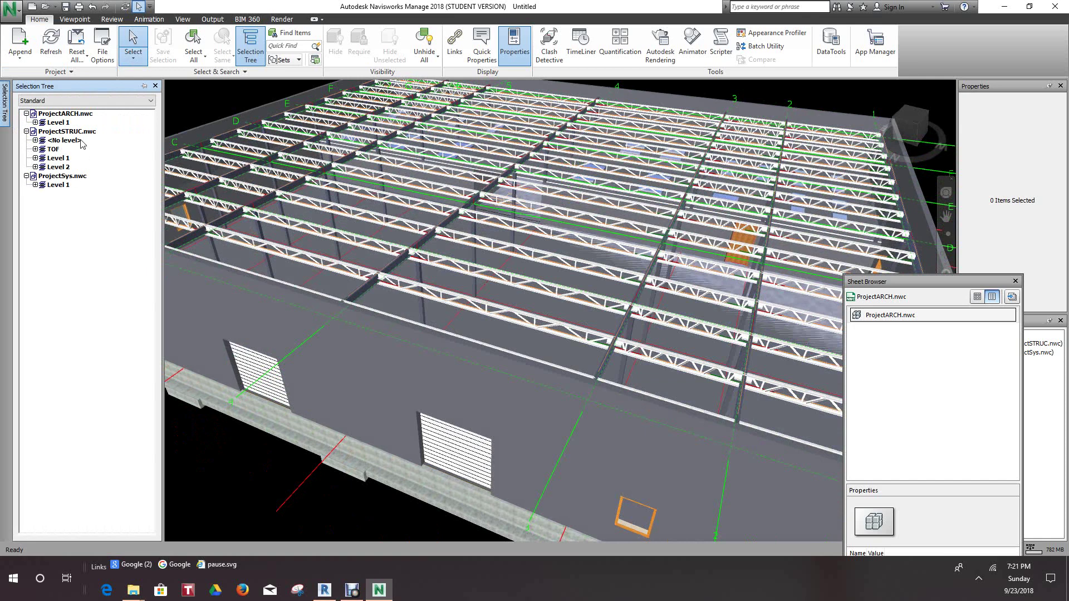
pyautogui.click(26, 113)
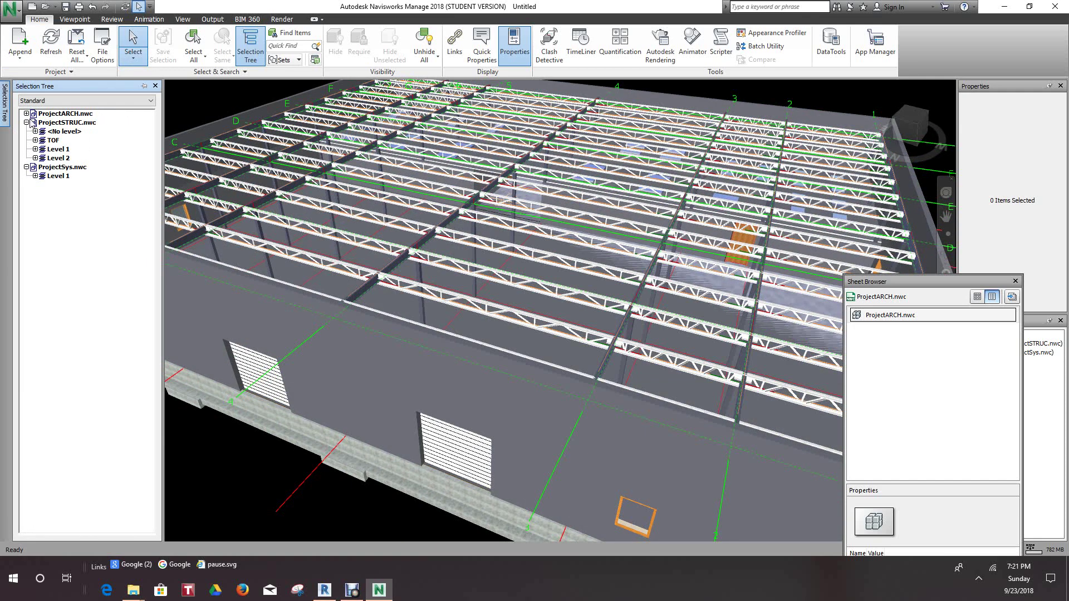
pyautogui.click(26, 122)
# - Examine the whole combined building from the elevated corner near grids A and 1
pyautogui.scroll(-5, 543, 246)
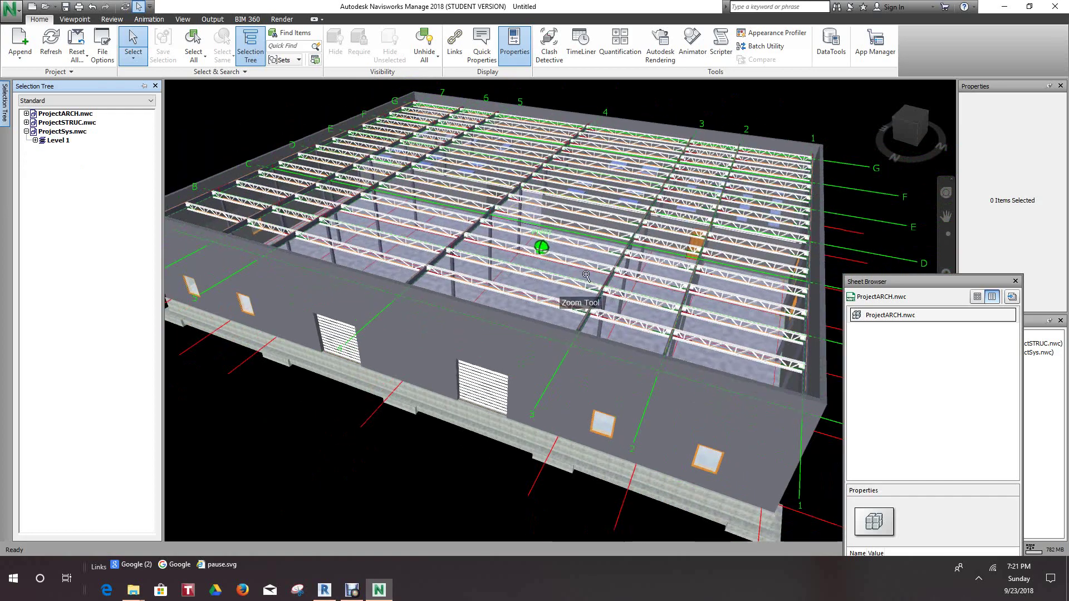
pyautogui.moveTo(595, 285); pyautogui.dragTo(522, 263, button='middle')
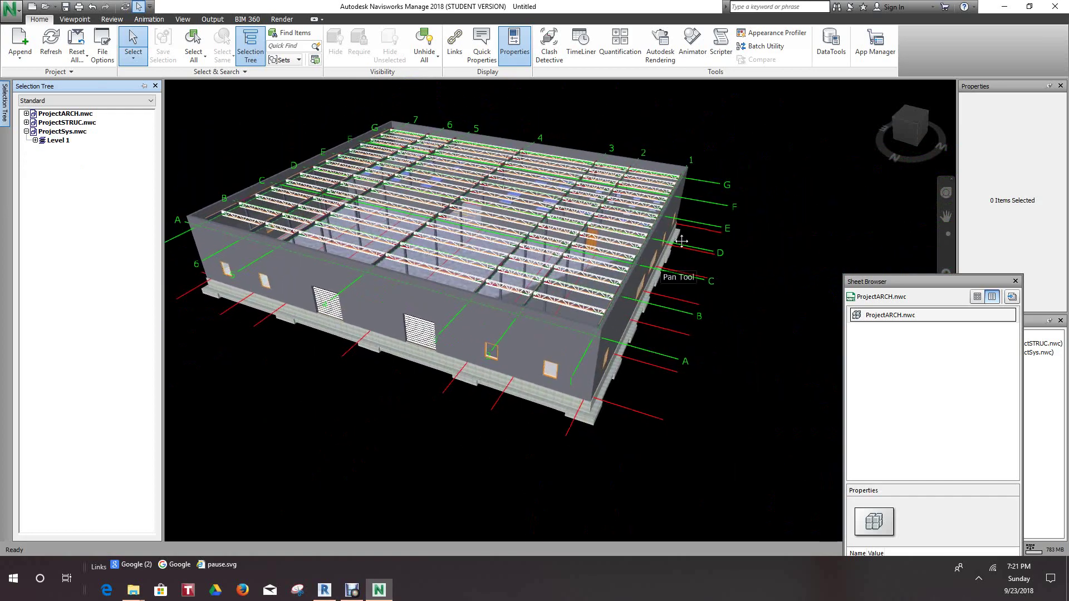
pyautogui.moveTo(760, 258); pyautogui.dragTo(691, 301, button='middle')
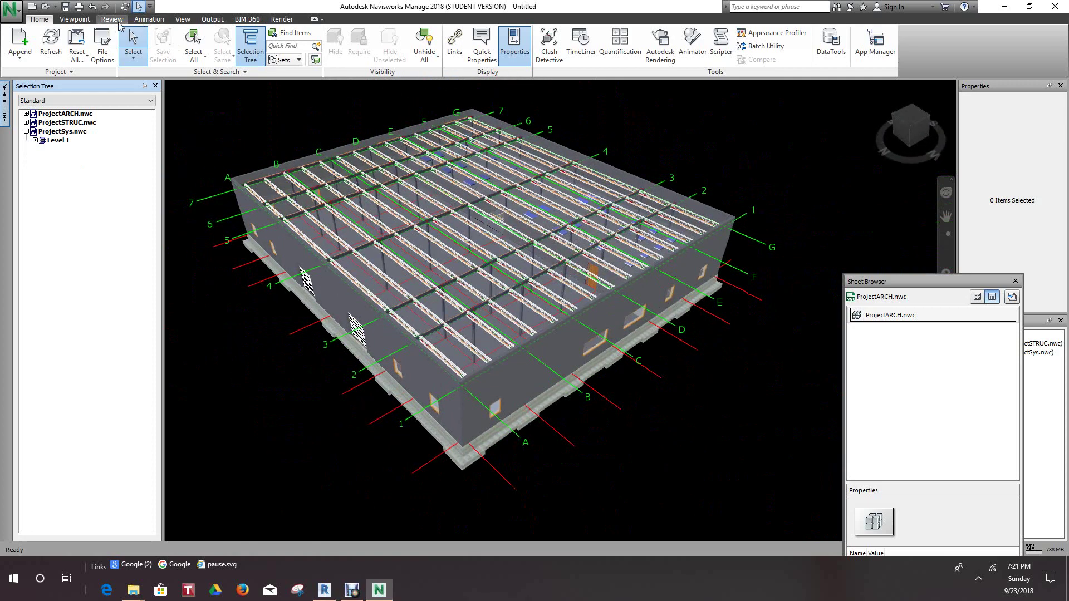
pyautogui.click(112, 19)
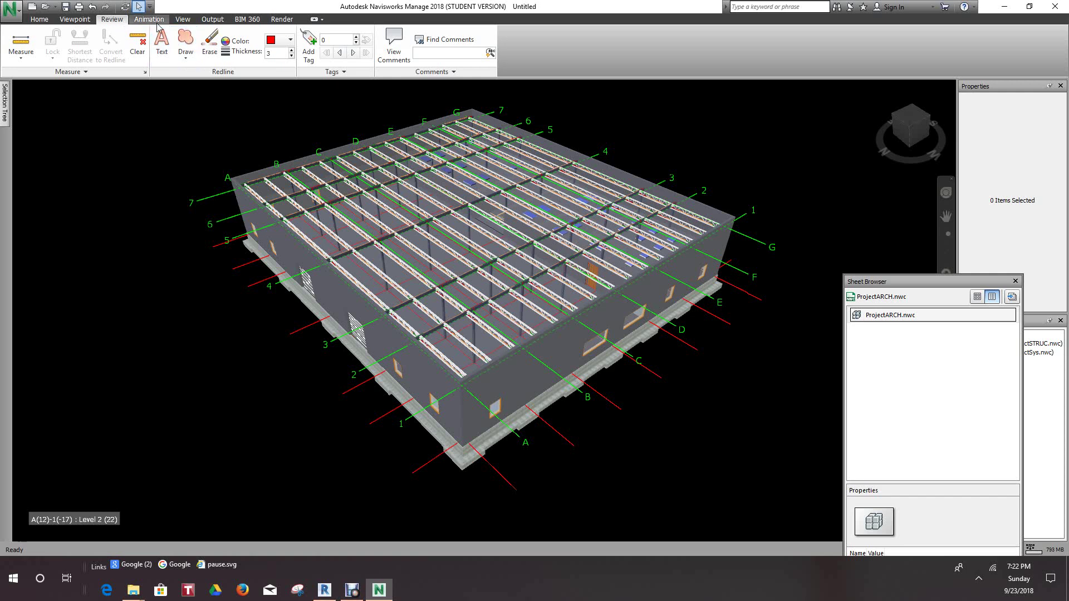
pyautogui.click(42, 20)
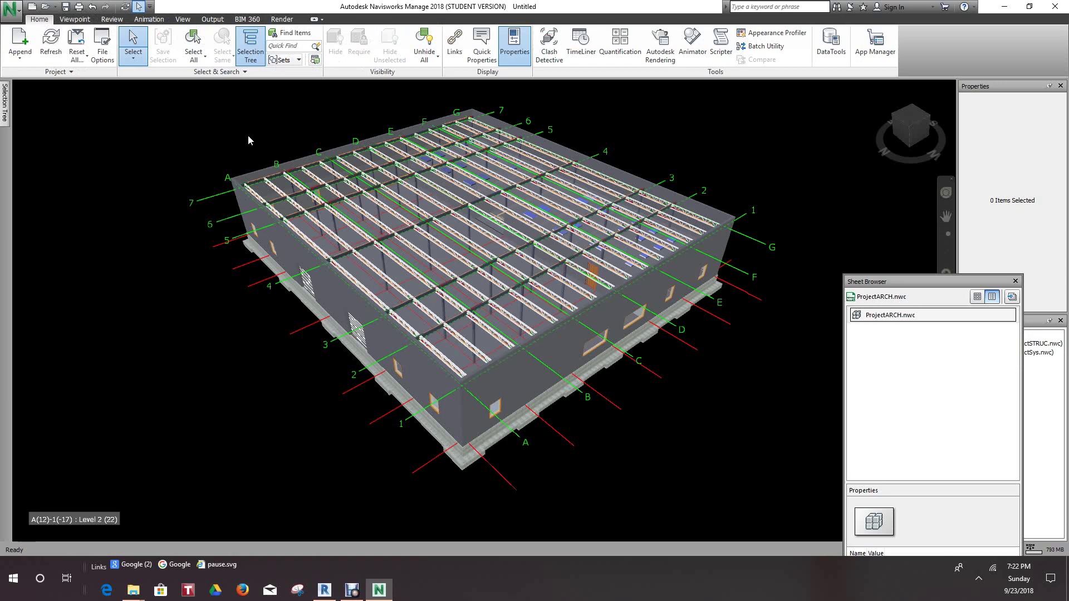
pyautogui.moveTo(434, 128); pyautogui.dragTo(474, 172, button='middle')
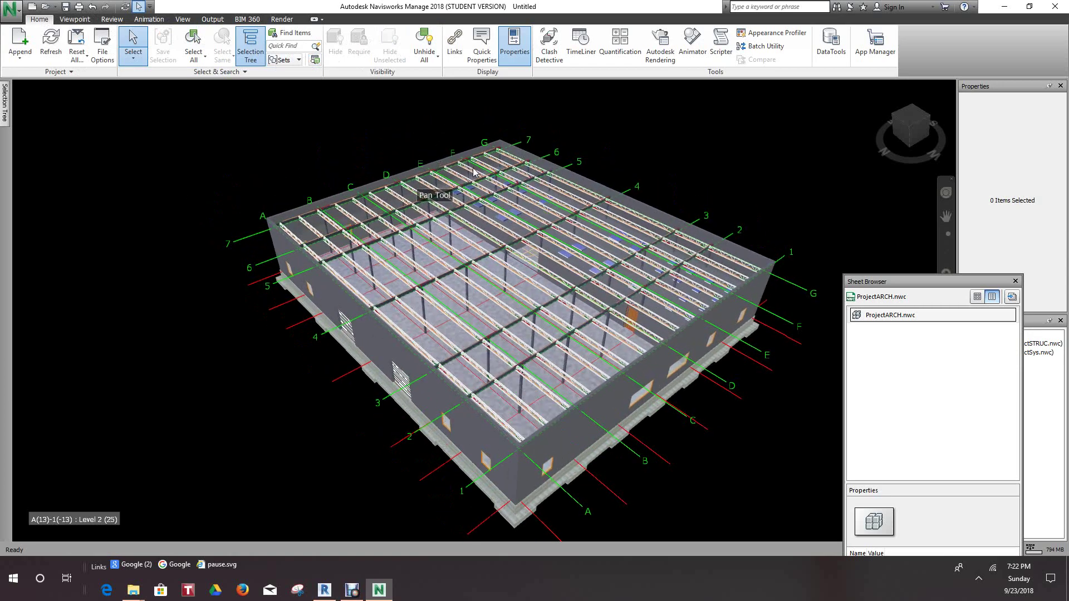
pyautogui.keyDown('shift'); pyautogui.moveTo(565, 231); pyautogui.dragTo(531, 246, button='middle'); pyautogui.keyUp('shift')
# - Pass through the window near grids D and E into the building and examine the roof joists, beams and columns
pyautogui.scroll(3, 587, 287)
pyautogui.scroll(4, 618, 292)
pyautogui.scroll(5, 535, 242)
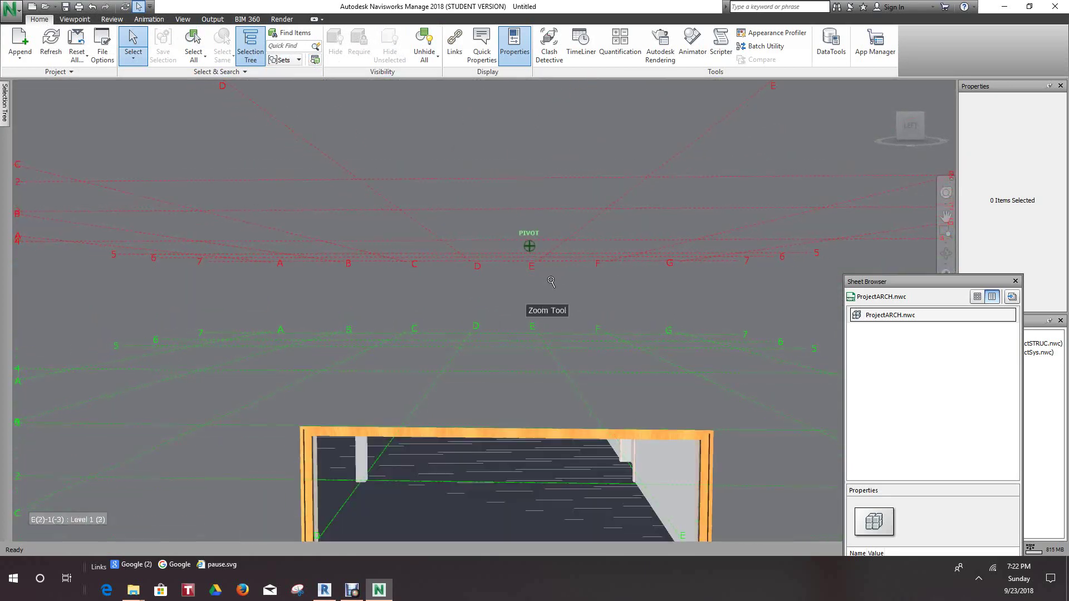
pyautogui.scroll(4, 549, 250)
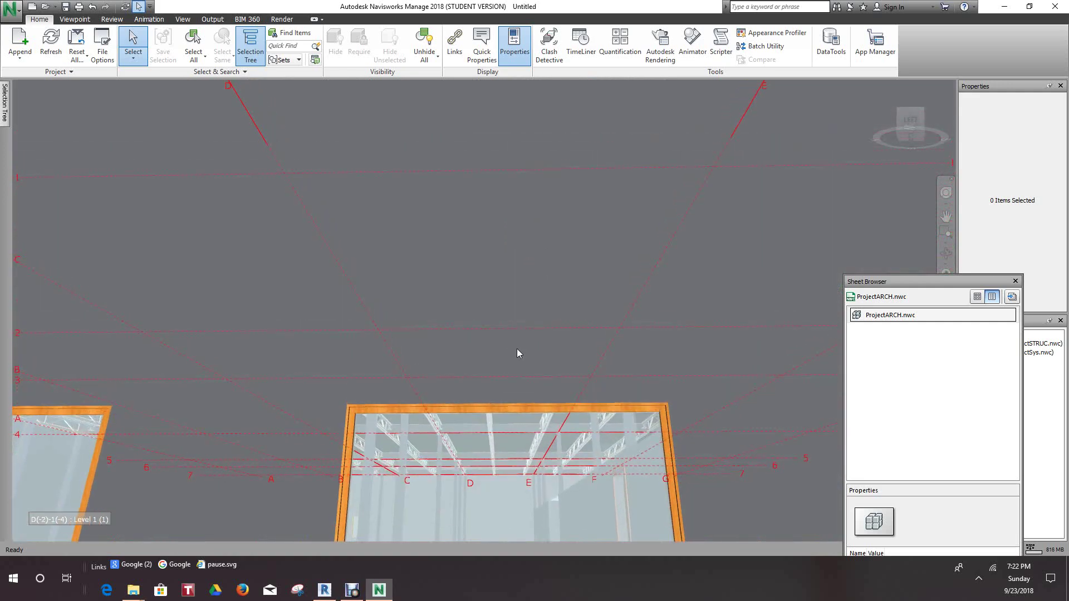
pyautogui.scroll(5, 491, 486)
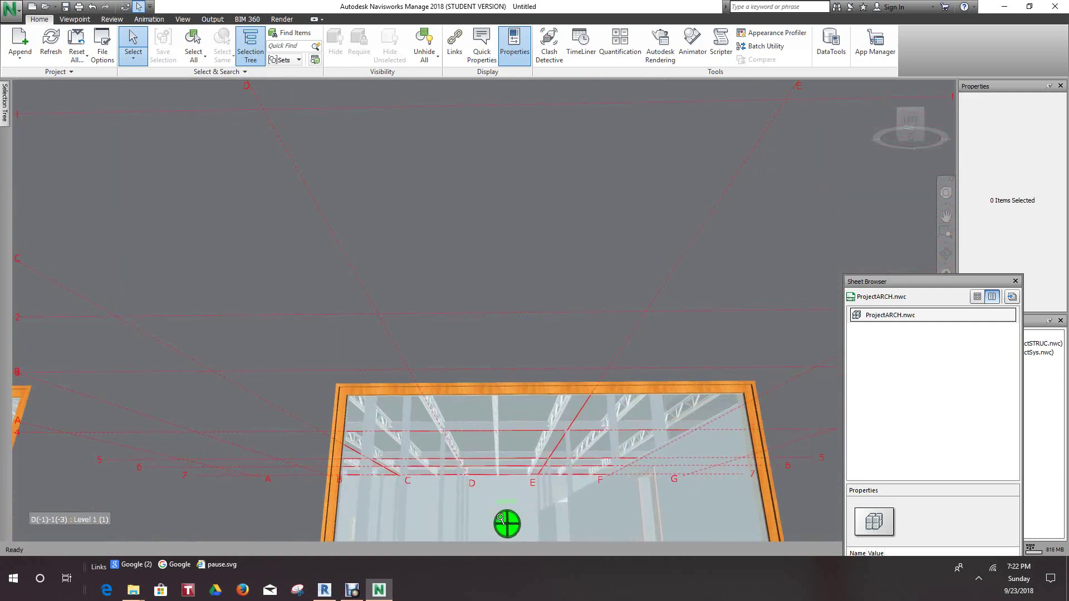
pyautogui.scroll(5, 486, 493)
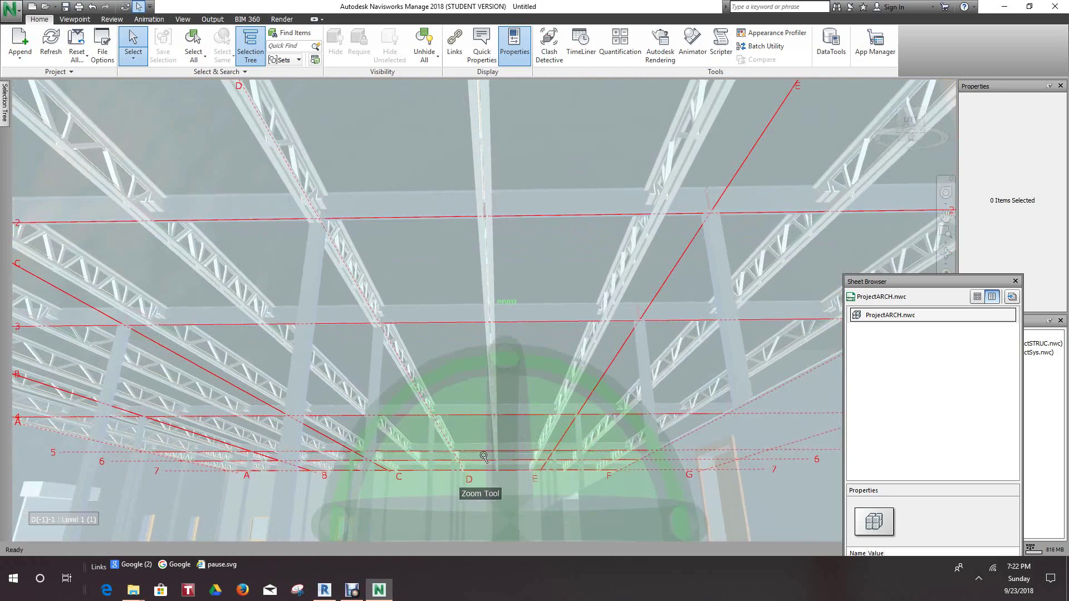
pyautogui.scroll(2, 472, 443)
pyautogui.moveTo(460, 415); pyautogui.dragTo(490, 408, button='middle')
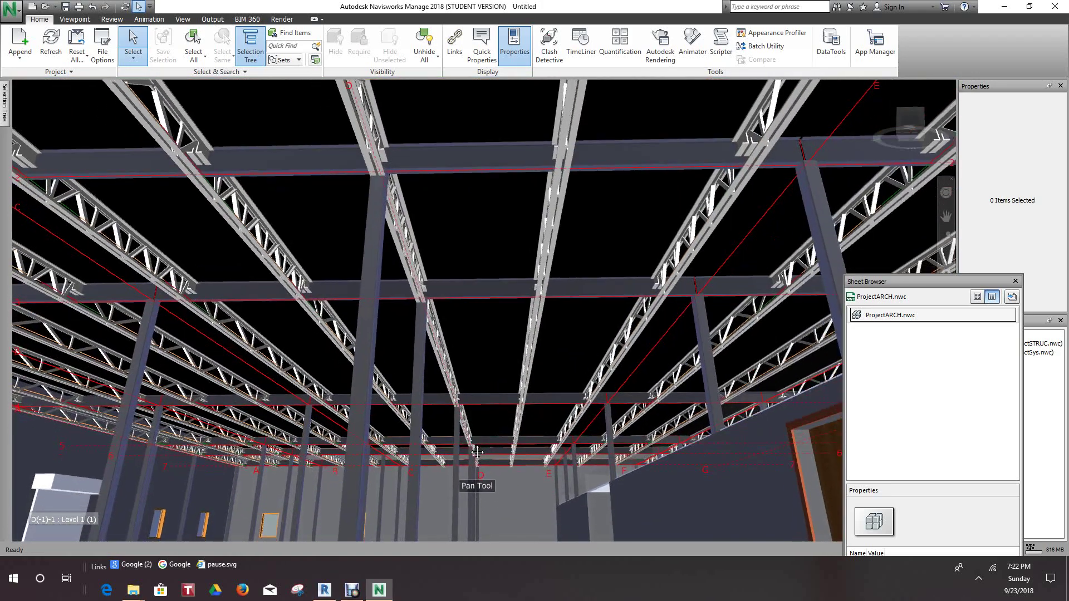
pyautogui.scroll(5, 477, 449)
pyautogui.scroll(-3, 570, 398)
pyautogui.scroll(5, 568, 396)
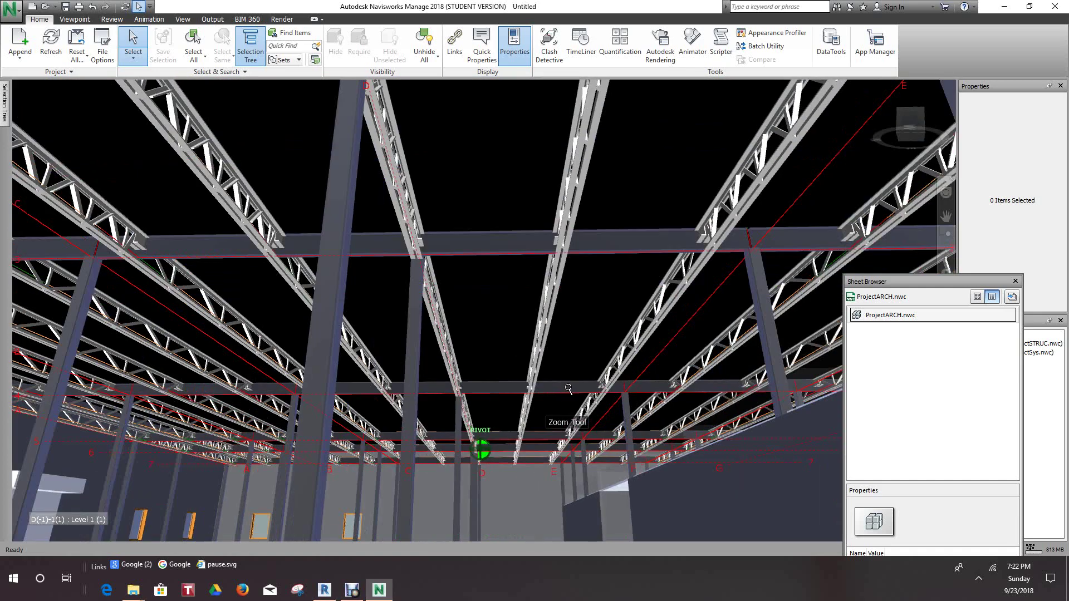
pyautogui.scroll(5, 524, 386)
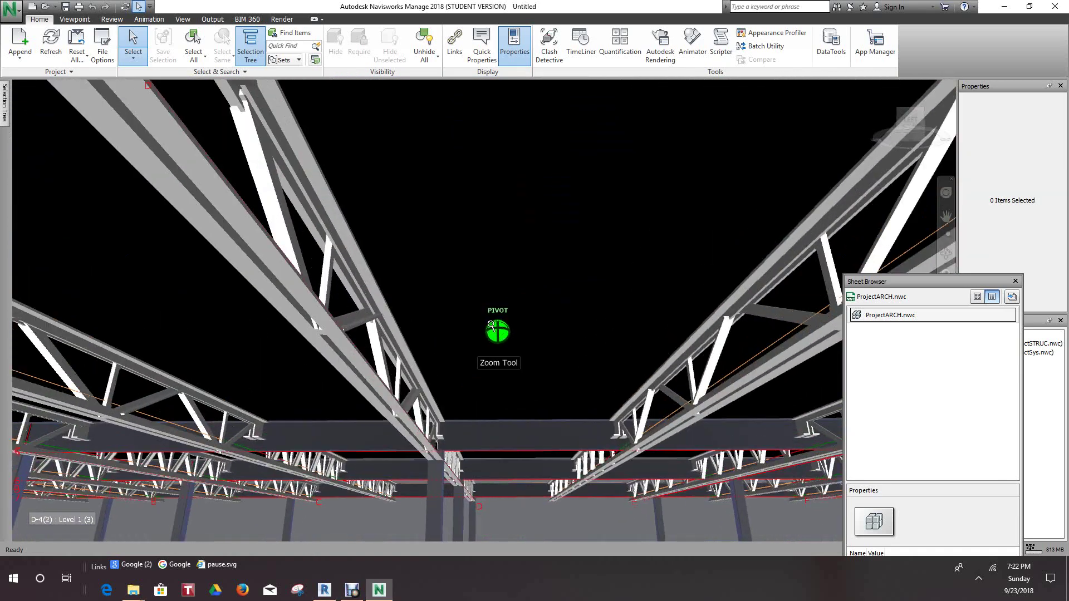
pyautogui.moveTo(495, 245); pyautogui.dragTo(510, 317, button='middle')
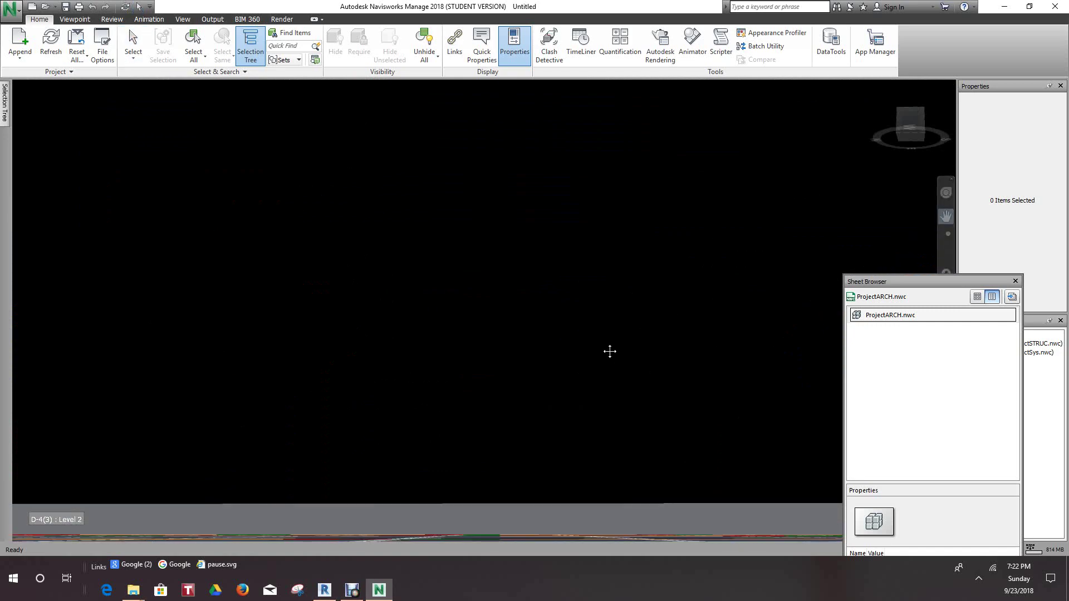
# - Examine the underside of the floor slab and the footings beneath the building
pyautogui.moveTo(608, 351); pyautogui.dragTo(580, 226)
pyautogui.moveTo(598, 440); pyautogui.dragTo(597, 342)
pyautogui.moveTo(597, 341); pyautogui.dragTo(461, 81, button='middle')
pyautogui.moveTo(350, 195)
pyautogui.mouseDown(button='middle')
pyautogui.moveTo(627, 210)
pyautogui.moveTo(329, 313)
pyautogui.moveTo(450, 318)
pyautogui.moveTo(522, 303)
pyautogui.moveTo(440, 331)
pyautogui.moveTo(582, 356)
pyautogui.moveTo(492, 279)
pyautogui.moveTo(480, 324)
pyautogui.mouseUp(button='middle')
pyautogui.scroll(-6, 480, 326)
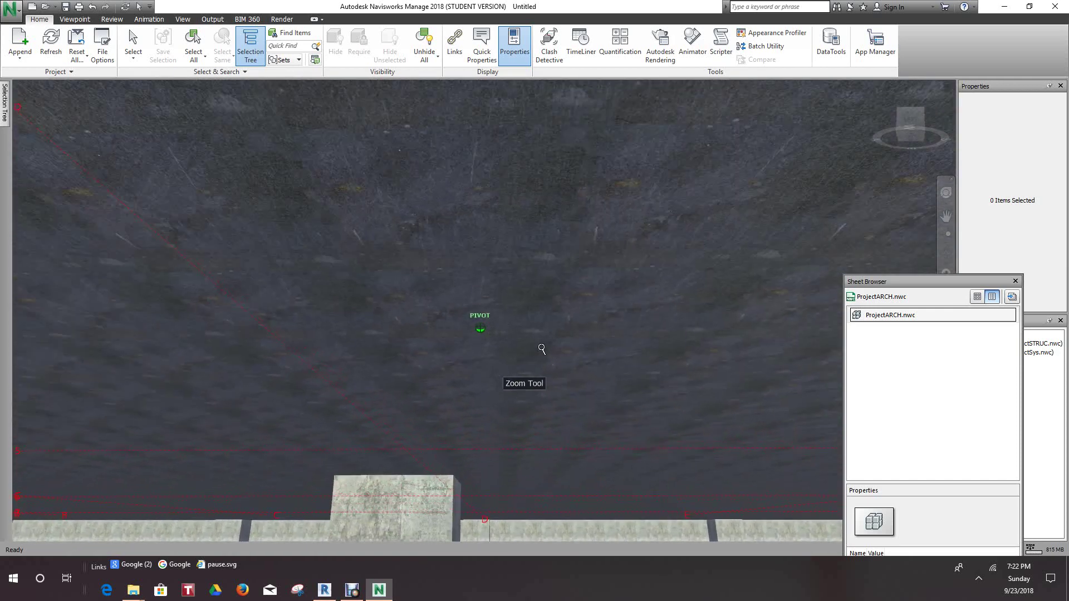
pyautogui.scroll(-3, 615, 361)
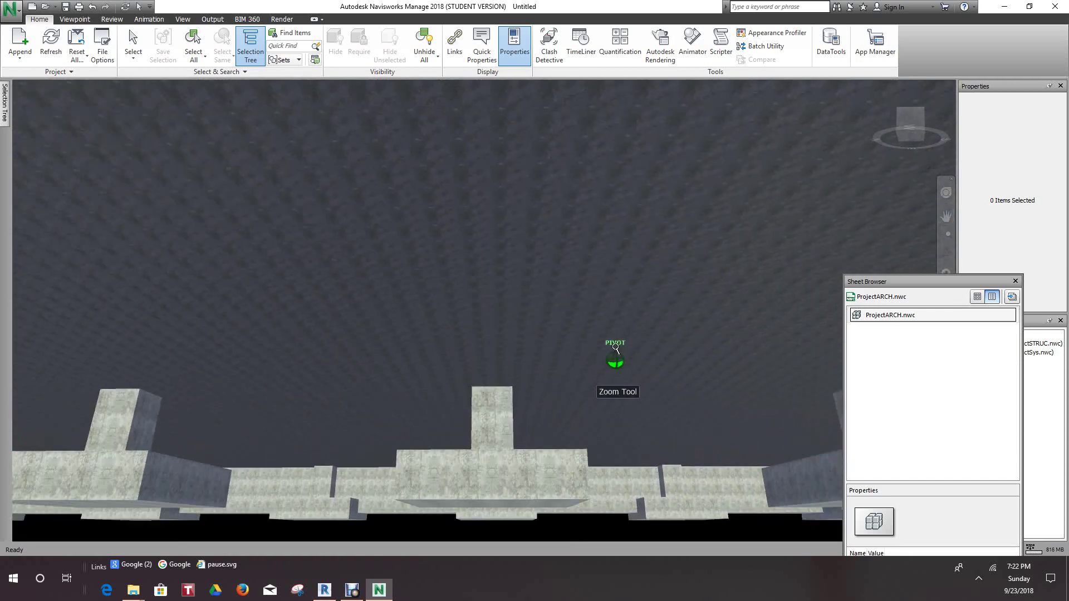
pyautogui.moveTo(617, 339)
pyautogui.mouseDown(button='middle')
pyautogui.moveTo(569, 436)
pyautogui.moveTo(613, 316)
pyautogui.moveTo(570, 375)
pyautogui.mouseUp(button='middle')
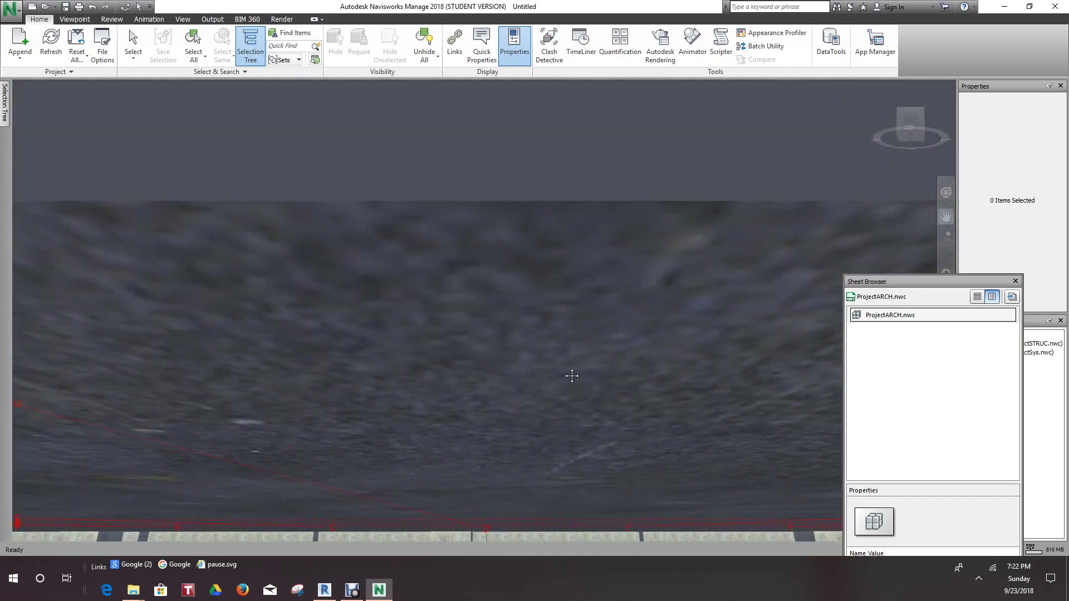
pyautogui.scroll(-3, 574, 373)
pyautogui.scroll(-3, 582, 315)
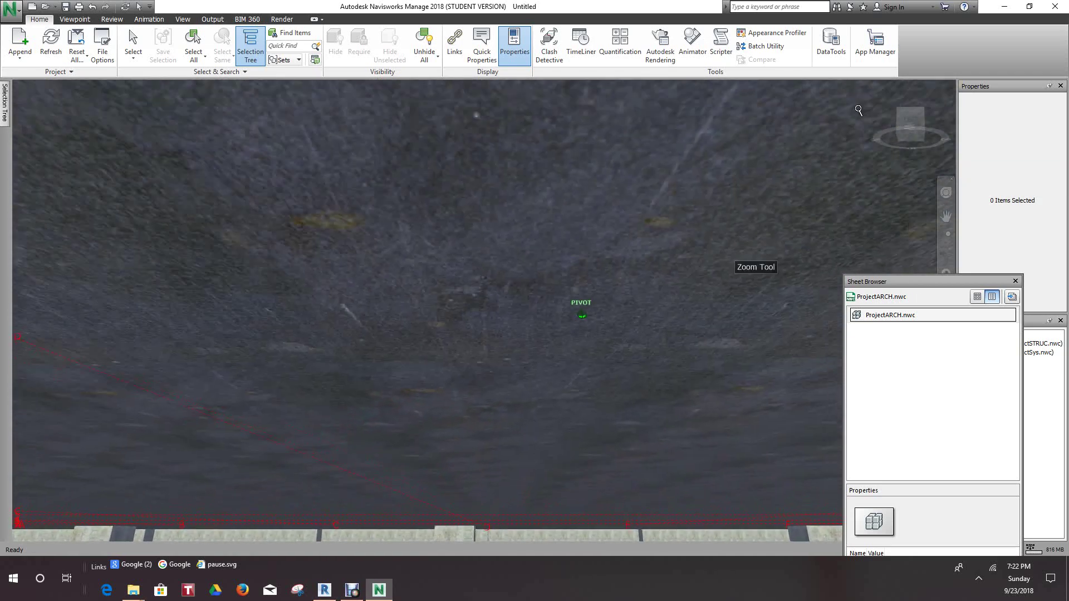
# - Tilt the view to look down and return to the warehouse interior, showing its floor, gridlines and columns
pyautogui.moveTo(909, 124); pyautogui.dragTo(895, 192)
pyautogui.scroll(-4, 776, 161)
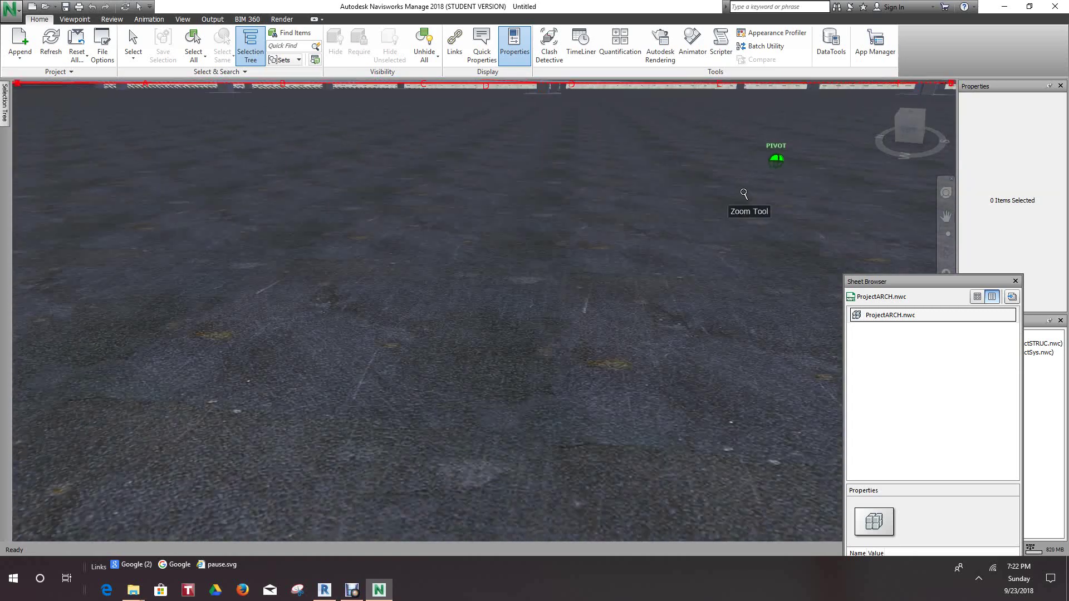
pyautogui.scroll(-2, 728, 200)
pyautogui.moveTo(720, 207); pyautogui.dragTo(658, 251, button='middle')
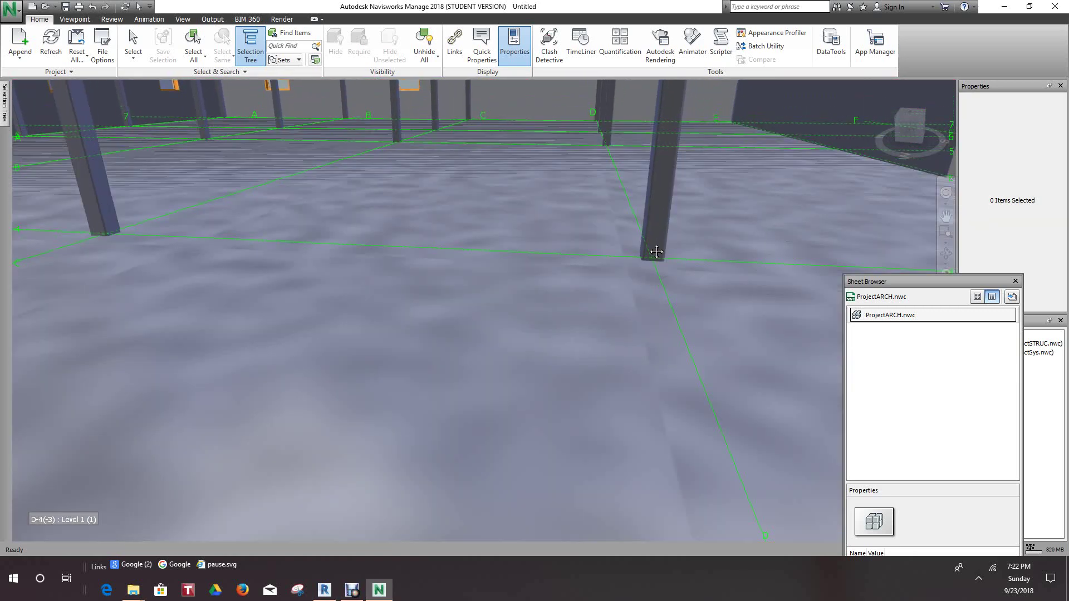
pyautogui.scroll(-2, 658, 250)
pyautogui.scroll(-5, 658, 251)
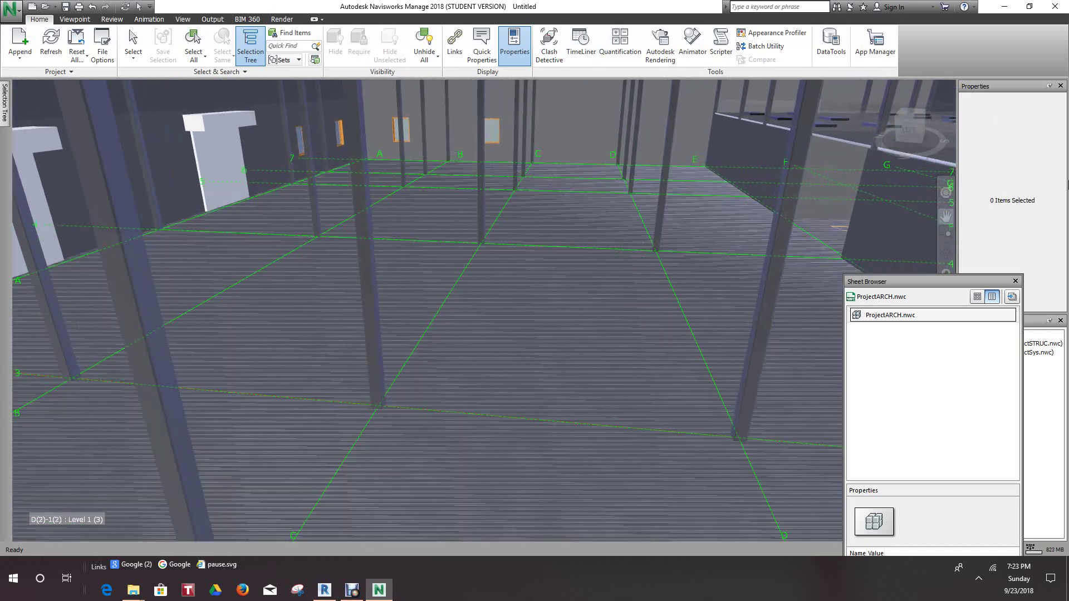
# - Move the Sheet Browser off the Saved Viewpoints list and walk toward the enclosed rooms beside the warehouse
pyautogui.moveTo(922, 285); pyautogui.dragTo(813, 271)
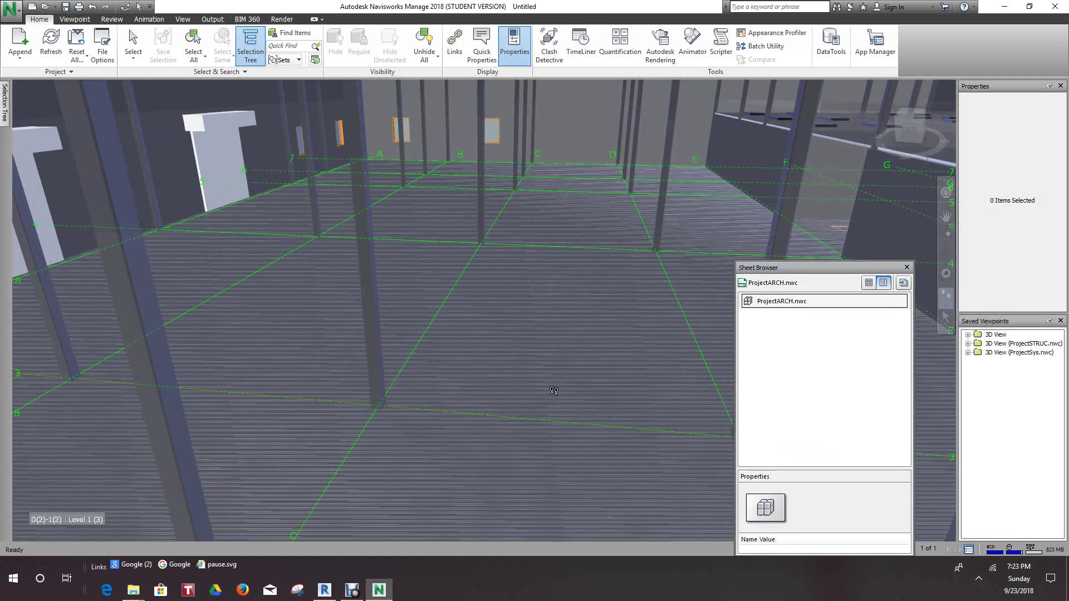
pyautogui.moveTo(554, 391); pyautogui.dragTo(653, 254)
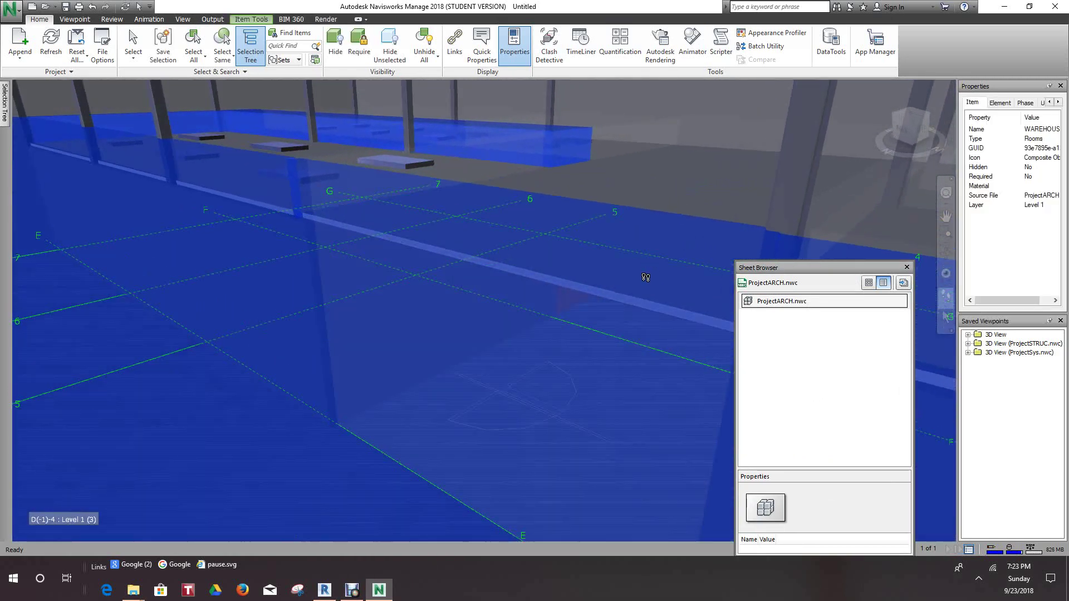
pyautogui.rightClick(645, 276)
pyautogui.press('Escape')
# - Walk around the warehouse interior to examine the joists, columns, partition walls and door
pyautogui.scroll(4, 563, 269)
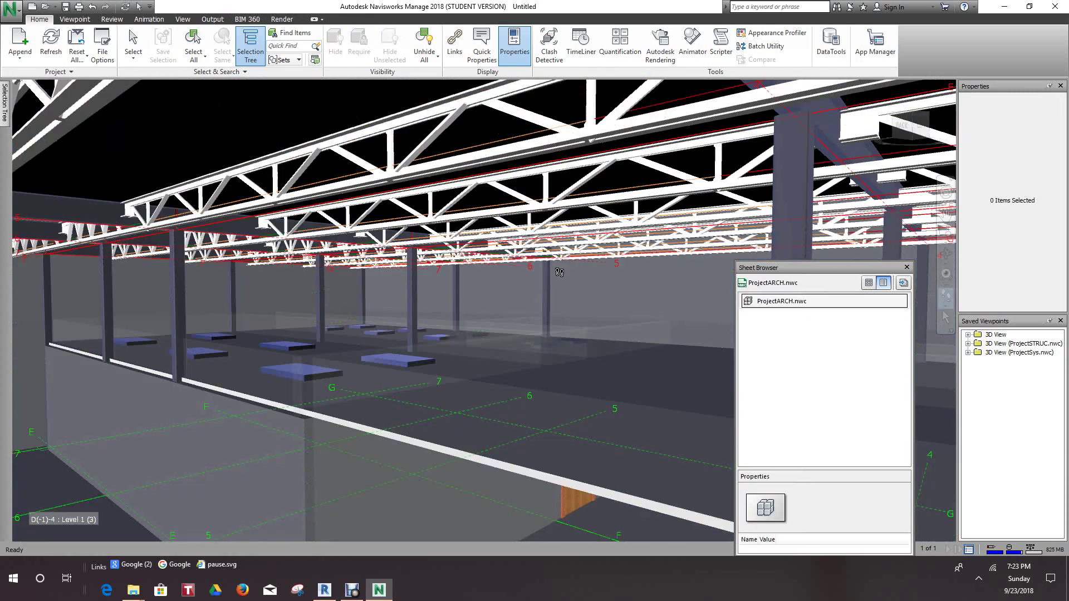
pyautogui.scroll(3, 544, 256)
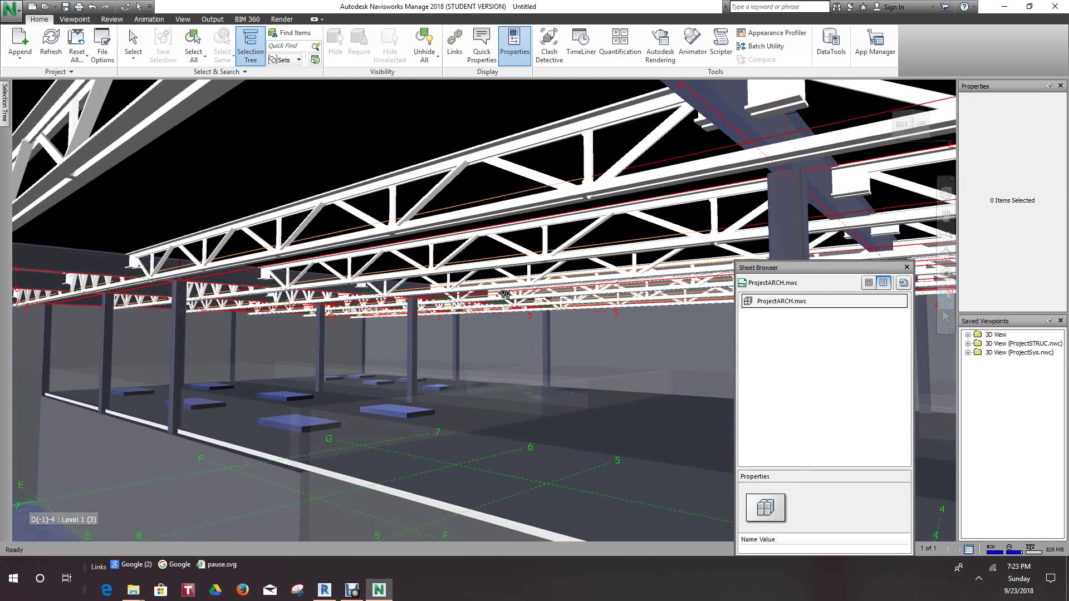
pyautogui.scroll(5, 493, 297)
pyautogui.scroll(-3, 492, 296)
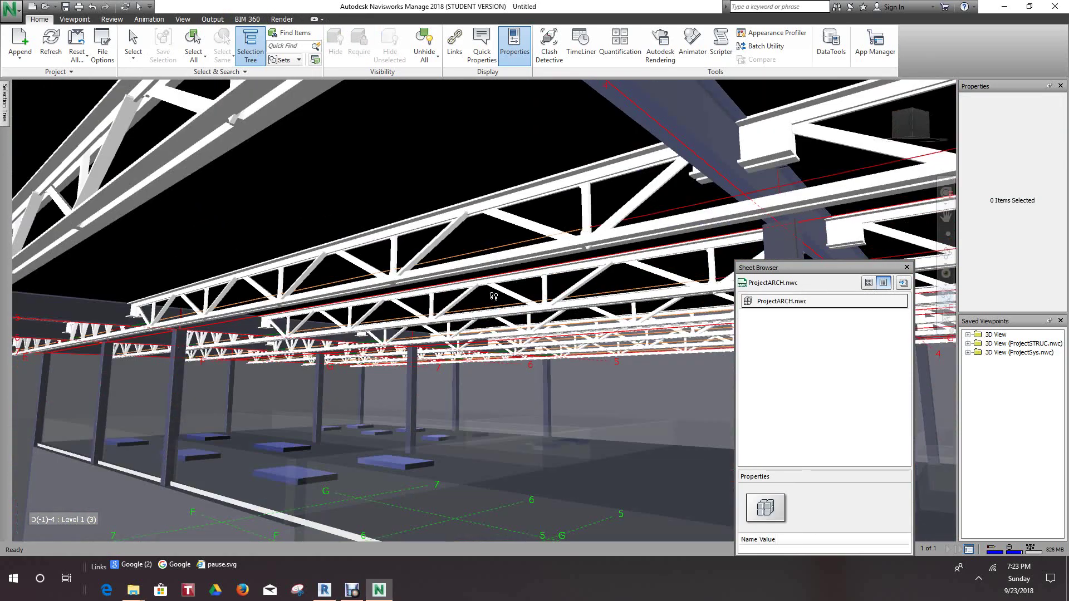
pyautogui.moveTo(494, 298); pyautogui.dragTo(463, 424)
pyautogui.moveTo(463, 424); pyautogui.dragTo(488, 355)
pyautogui.scroll(-5, 493, 360)
pyautogui.scroll(2, 492, 359)
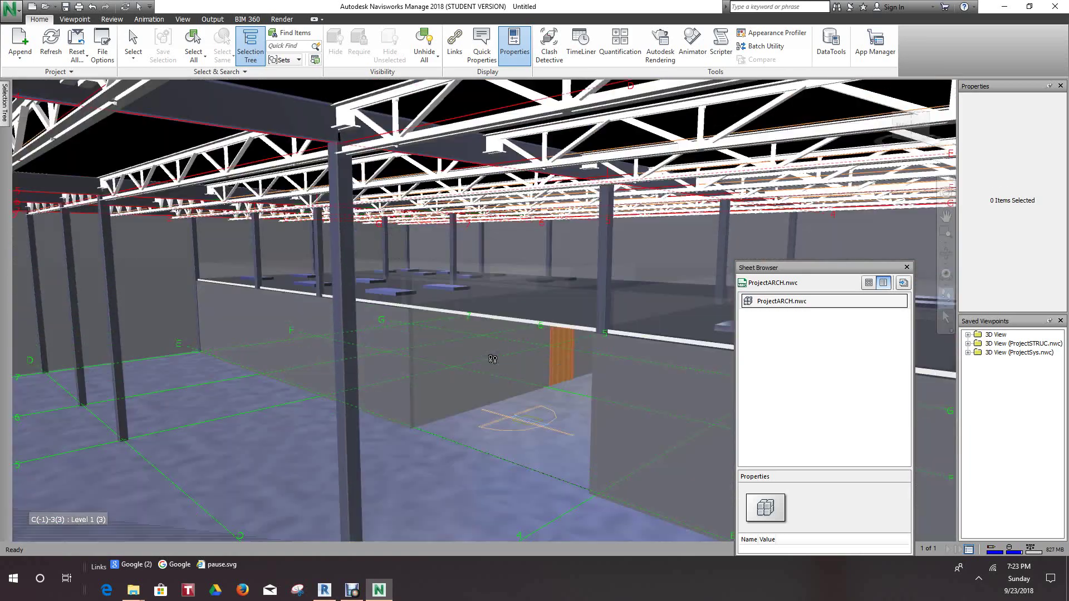
# - Move from the joists and columns into the enclosed room to examine its ceiling grid, single door and glazed double doors
pyautogui.moveTo(483, 319); pyautogui.dragTo(590, 311)
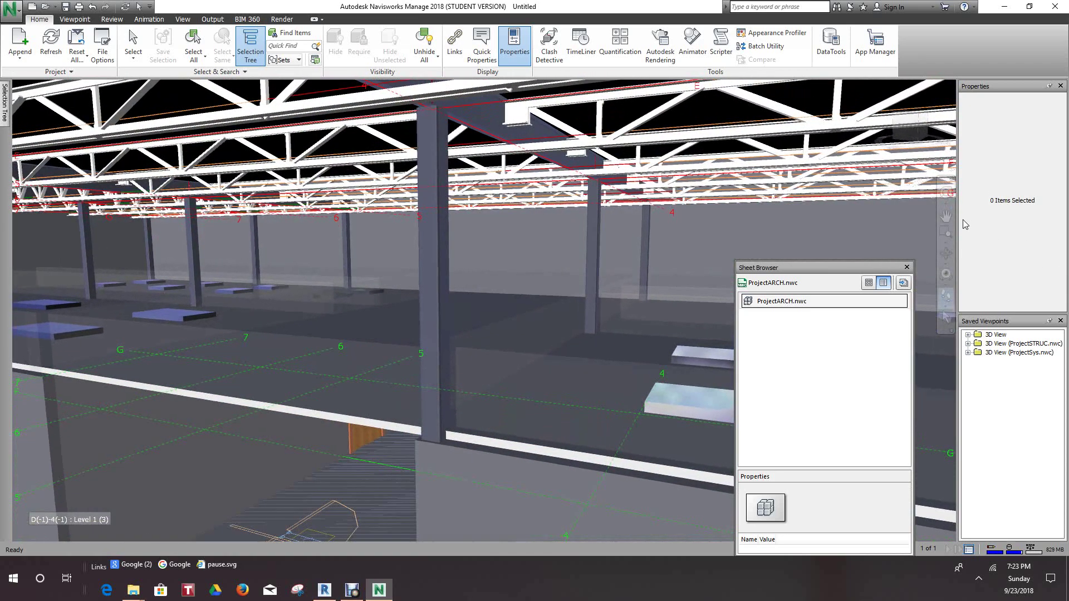
pyautogui.click(945, 218)
pyautogui.moveTo(512, 475); pyautogui.dragTo(588, 488)
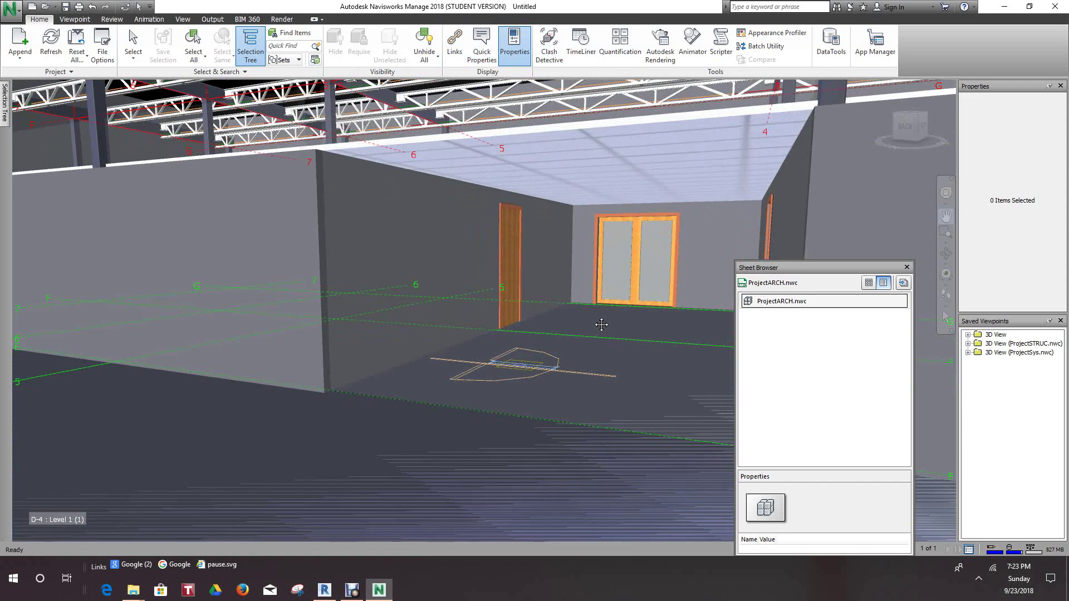
pyautogui.scroll(5, 601, 325)
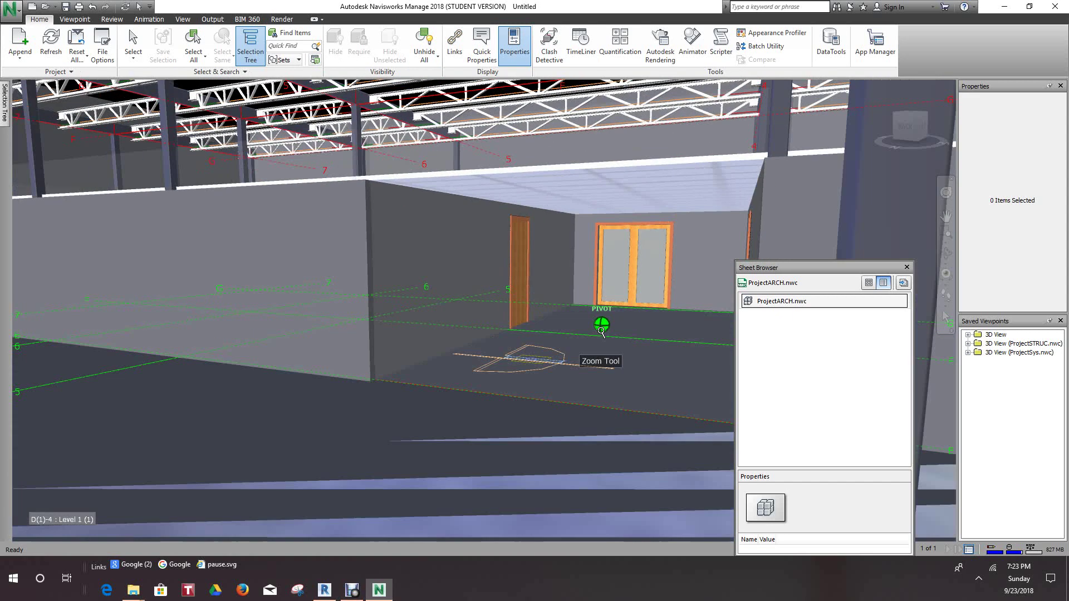
pyautogui.scroll(2, 611, 298)
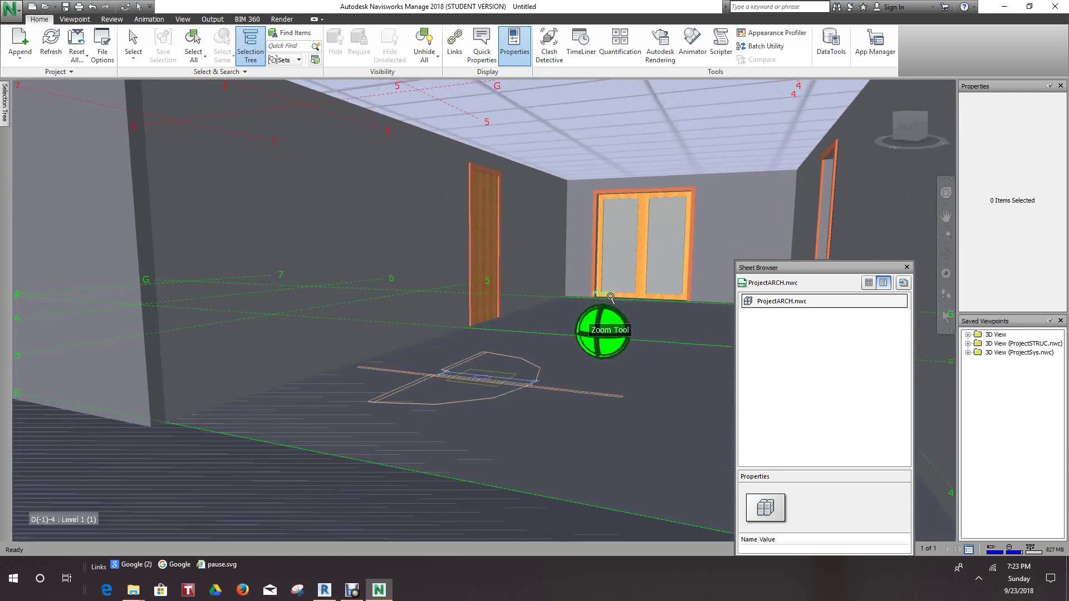
pyautogui.moveTo(609, 298); pyautogui.dragTo(630, 255, button='middle')
pyautogui.scroll(-5, 595, 369)
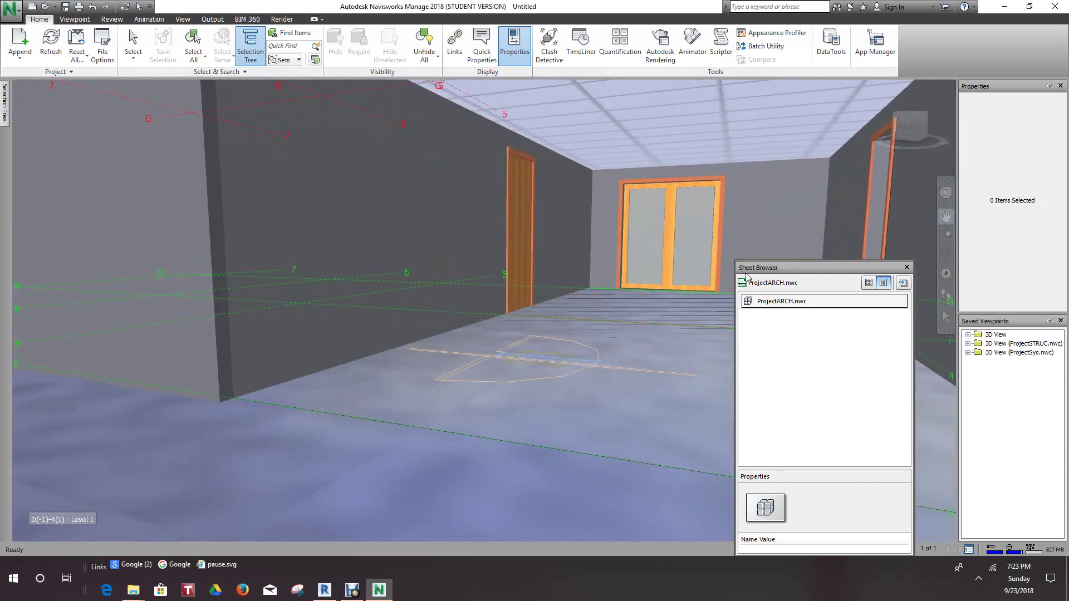
pyautogui.scroll(-4, 585, 339)
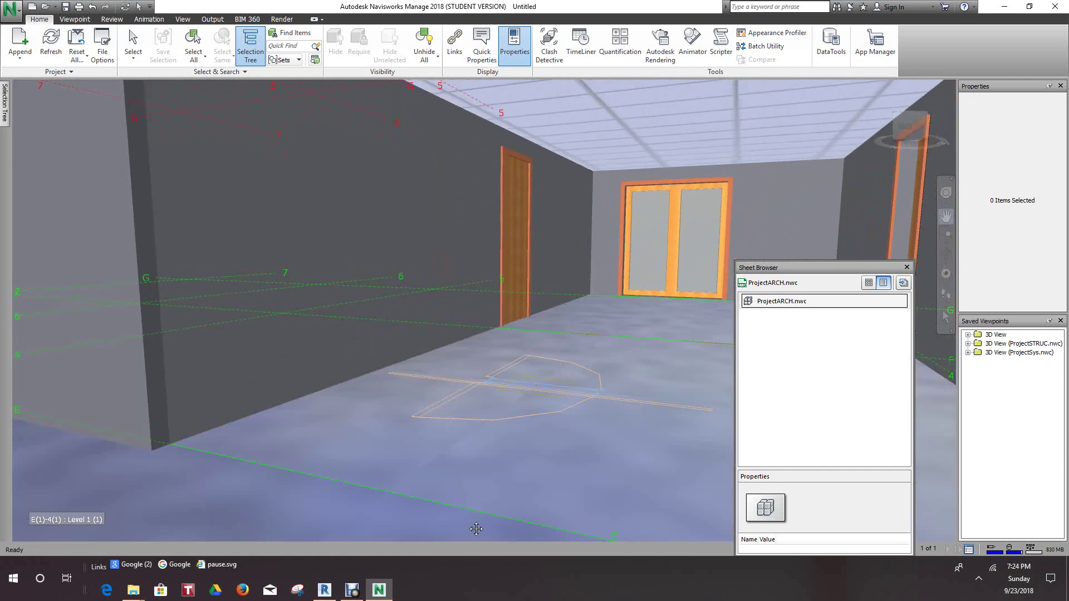
pyautogui.moveTo(355, 594)
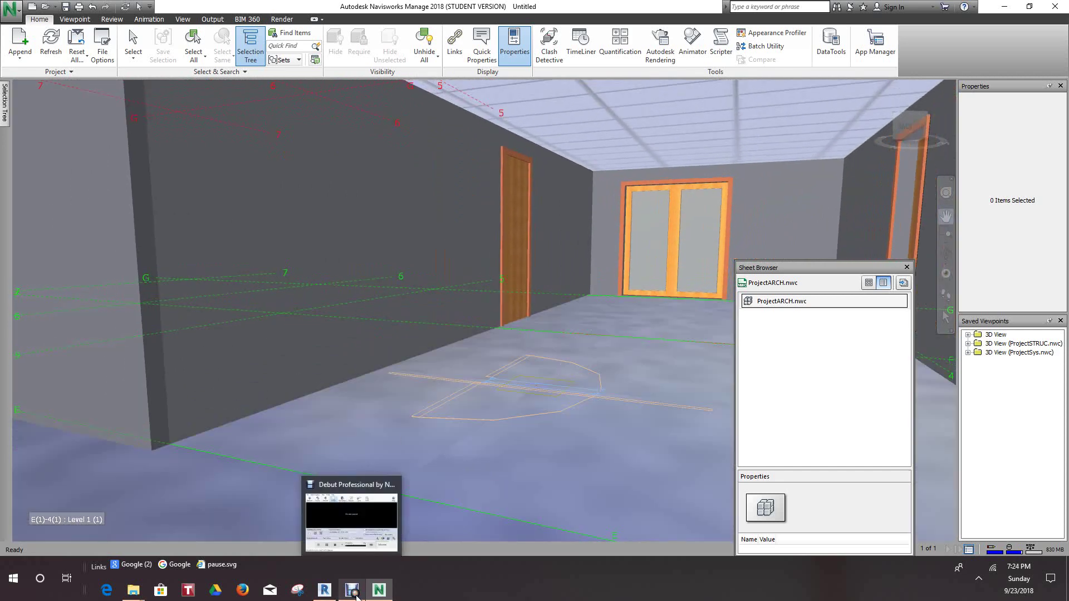